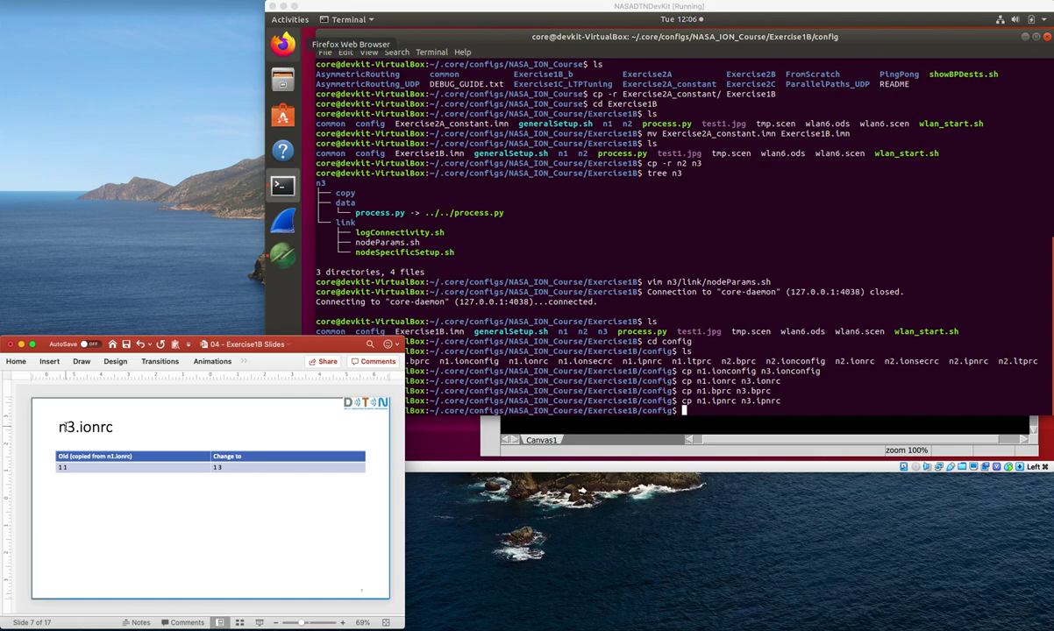
- List the config folder's files and open n3.ionrc in vim
{"action": "left_click", "coordinate": [536, 351]}
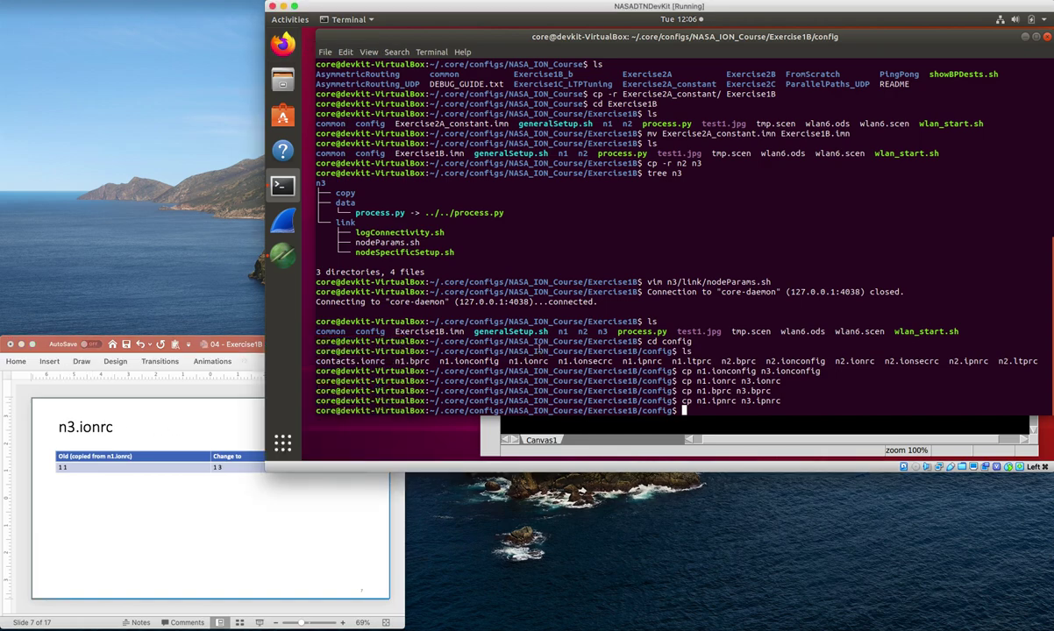
{"action": "type", "text": "ls"}
{"action": "key", "text": "Return"}
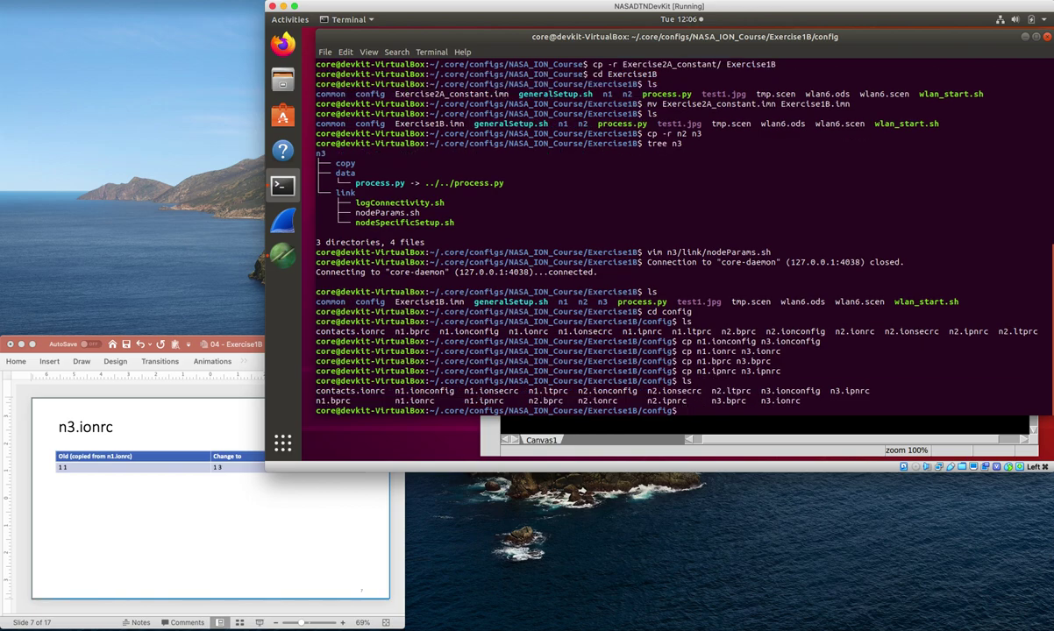
{"action": "type", "text": "vim n3.ionrc"}
{"action": "key", "text": "Return"}
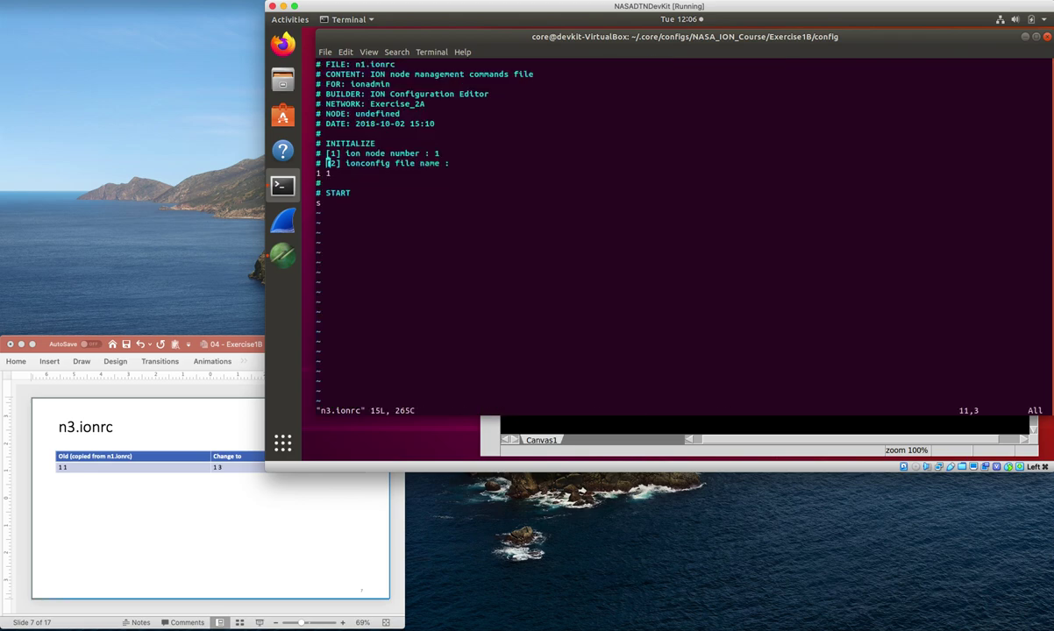
- Change the node line from 1 1 to 1 3 and save n3.ionrc with ZZ
{"action": "left_click", "coordinate": [374, 558]}
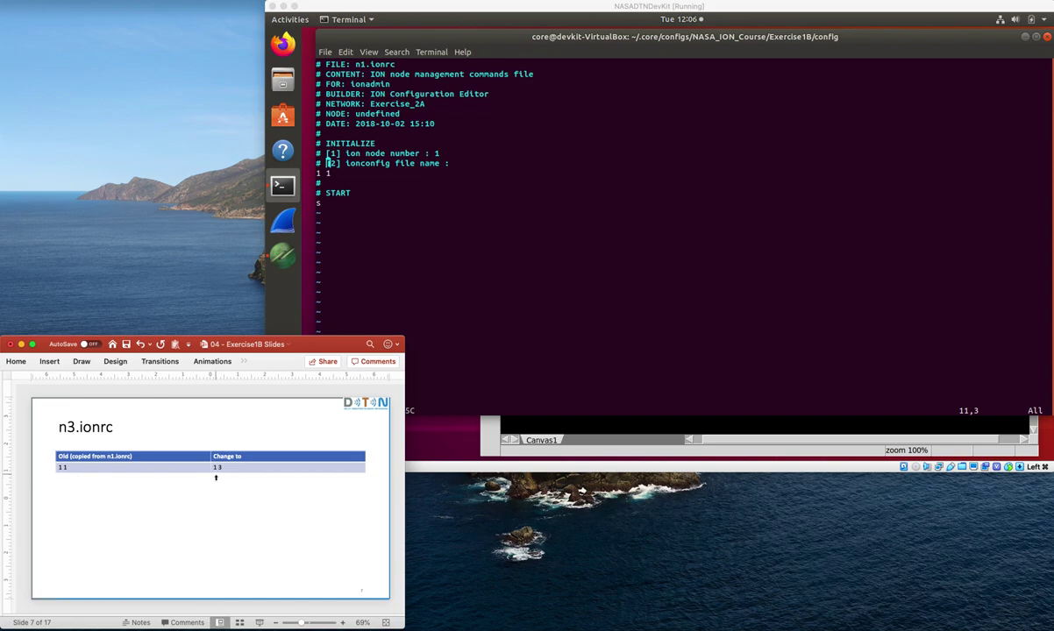
{"action": "left_click", "coordinate": [418, 297]}
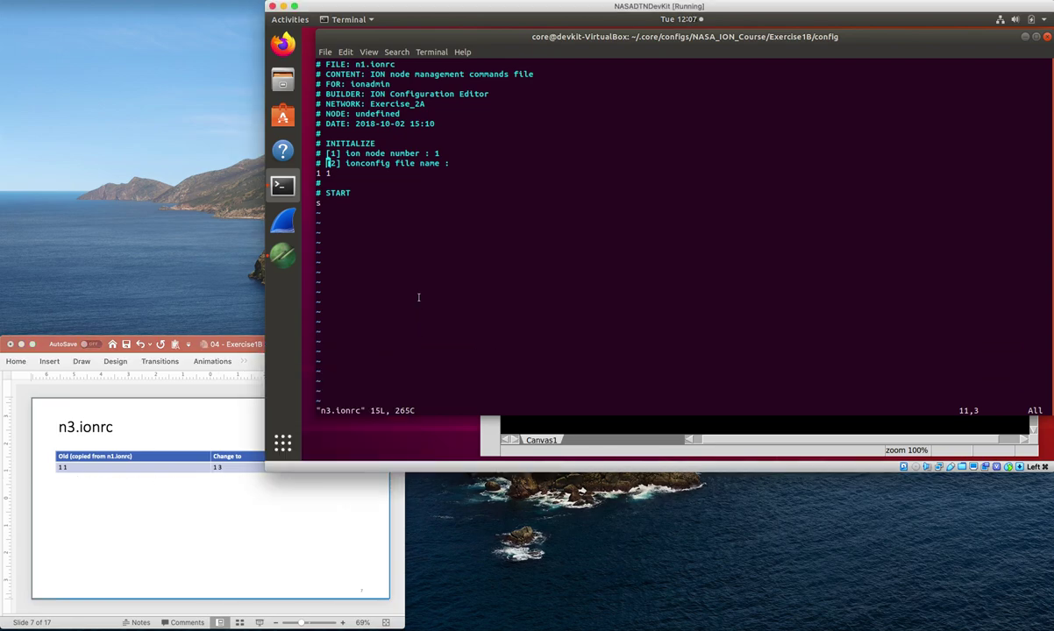
{"action": "key", "text": "j"}
{"action": "key", "text": "r"}
{"action": "key", "text": "3"}
{"action": "key", "text": "shift+z"}
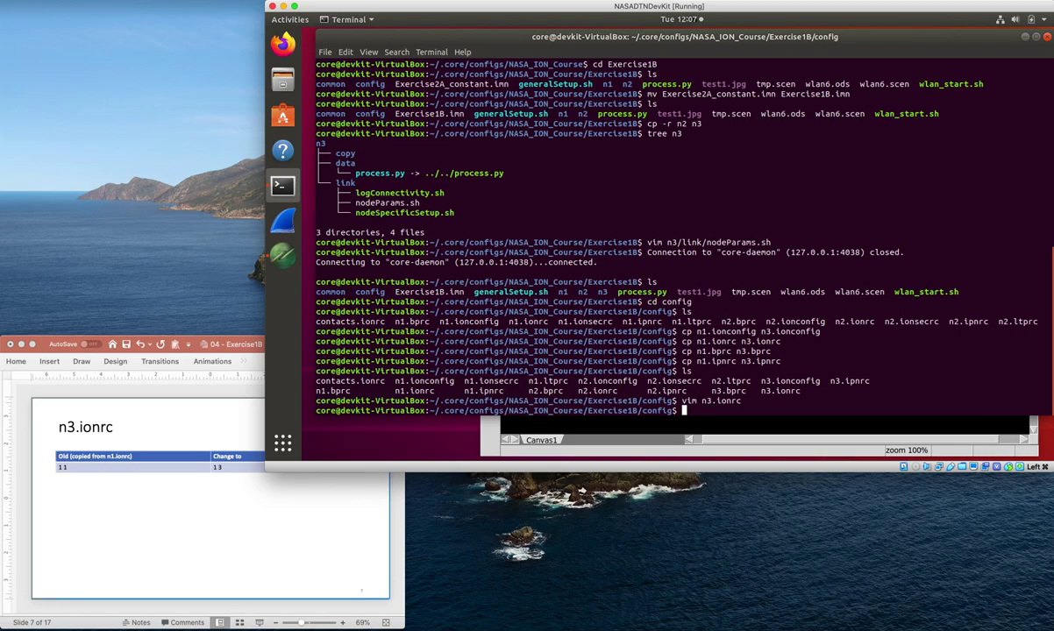
{"action": "left_click", "coordinate": [394, 537]}
- Open n3.bprc in vim
{"action": "key", "text": "Down"}
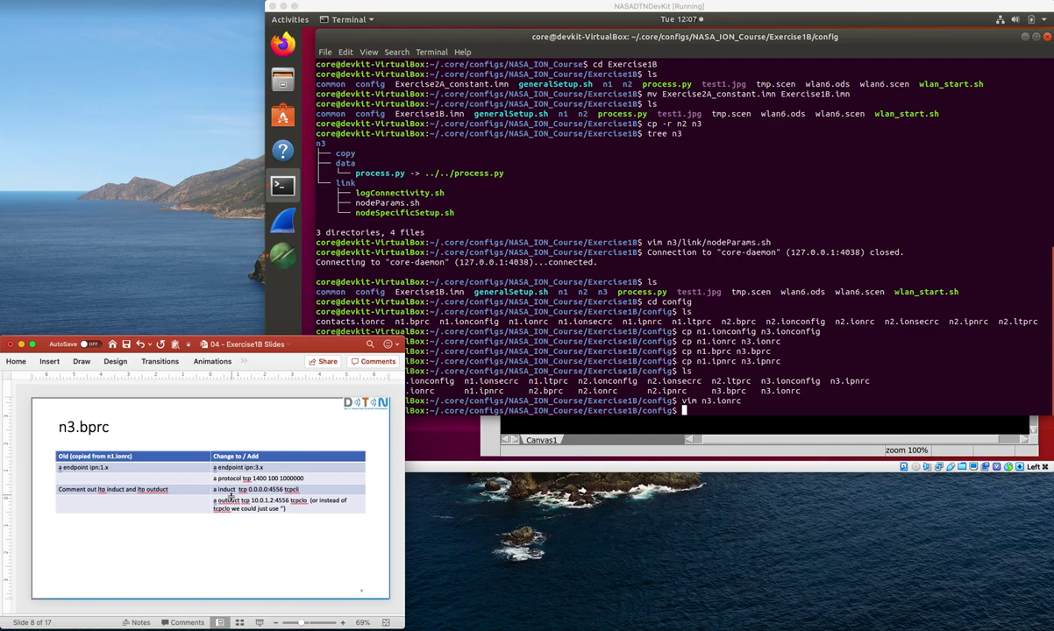
{"action": "left_click", "coordinate": [612, 302]}
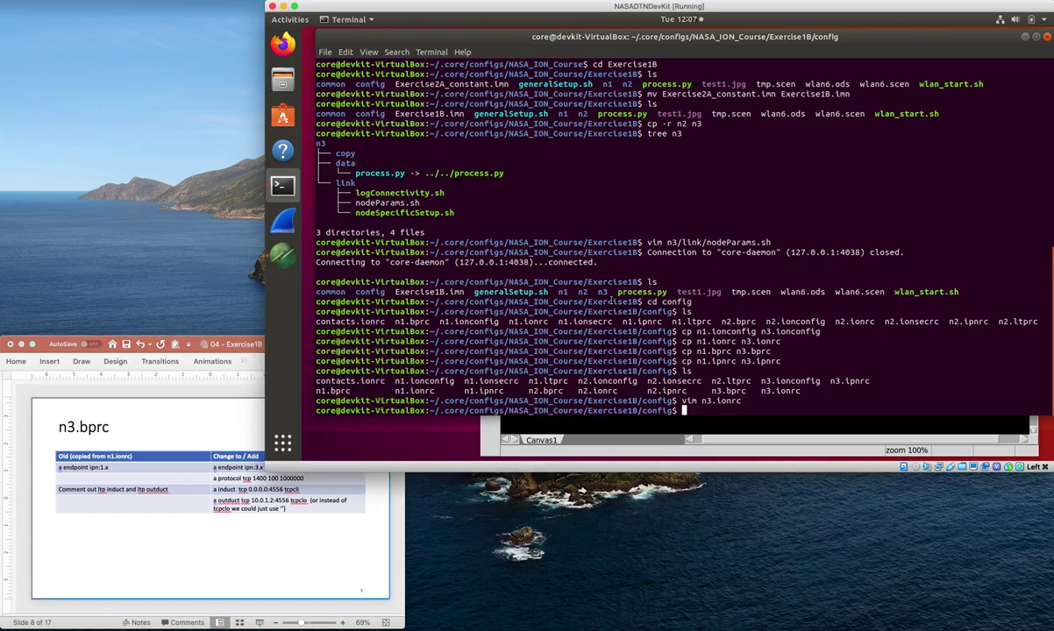
{"action": "type", "text": "vim n3.bprc"}
{"action": "key", "text": "Return"}
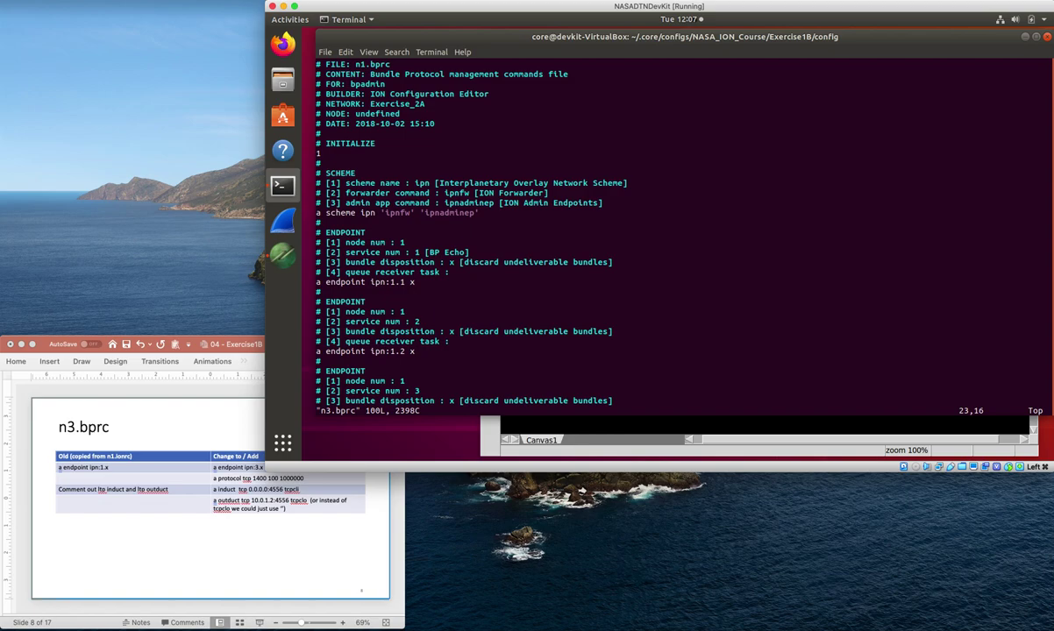
- Change the first endpoint ipn:1.1 to ipn:3.1, undoing a mistaken second edit
{"action": "key", "text": "Up"}
{"action": "key", "text": "Up"}
{"action": "key", "text": "Up"}
{"action": "key", "text": "Down"}
{"action": "key", "text": "Down"}
{"action": "key", "text": "Down"}
{"action": "key", "text": "r"}
{"action": "key", "text": "3"}
{"action": "key", "text": "Down"}
{"action": "key", "text": "Down"}
{"action": "key", "text": "Down"}
{"action": "key", "text": "Down"}
{"action": "key", "text": "Down"}
{"action": "key", "text": "Down"}
{"action": "key", "text": "Down"}
{"action": "key", "text": "r"}
{"action": "key", "text": "r"}
{"action": "key", "text": "3"}
{"action": "key", "text": "u"}
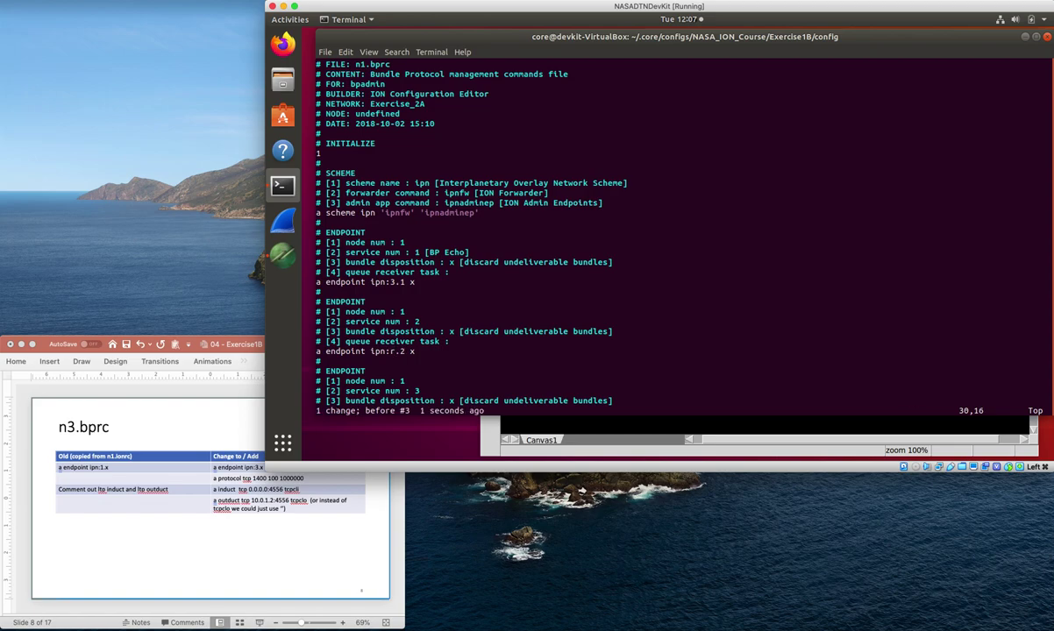
{"action": "key", "text": "r"}
- Renumber the remaining endpoints, including ipn:1.5, 1.63 and 1.64, to node 3
{"action": "key", "text": "j"}
{"action": "key", "text": "j"}
{"action": "key", "text": "j"}
{"action": "key", "text": "j"}
{"action": "key", "text": "j"}
{"action": "key", "text": "j"}
{"action": "key", "text": "j"}
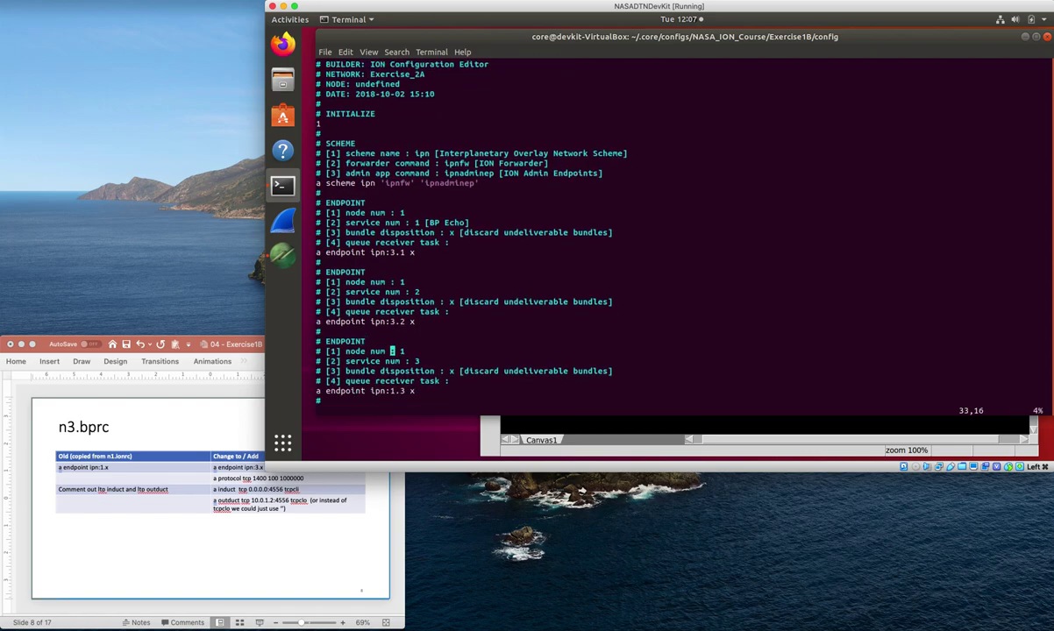
{"action": "key", "text": "j"}
{"action": "key", "text": "j"}
{"action": "key", "text": "j"}
{"action": "key", "text": "j"}
{"action": "key", "text": "j"}
{"action": "key", "text": "j"}
{"action": "key", "text": "j"}
{"action": "key", "text": "j"}
{"action": "key", "text": "j"}
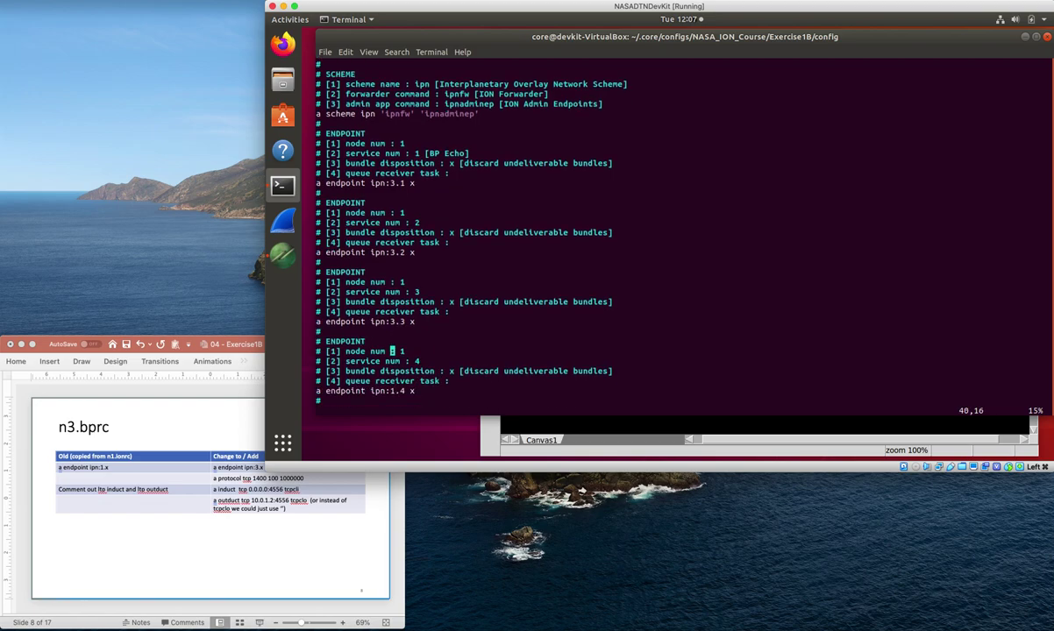
{"action": "key", "text": "j"}
{"action": "key", "text": "j"}
{"action": "key", "text": "j"}
{"action": "key", "text": "j"}
{"action": "key", "text": "j"}
{"action": "key", "text": "l"}
{"action": "key", "text": "l"}
{"action": "key", "text": "l"}
{"action": "key", "text": "l"}
{"action": "key", "text": "l"}
{"action": "key", "text": "l"}
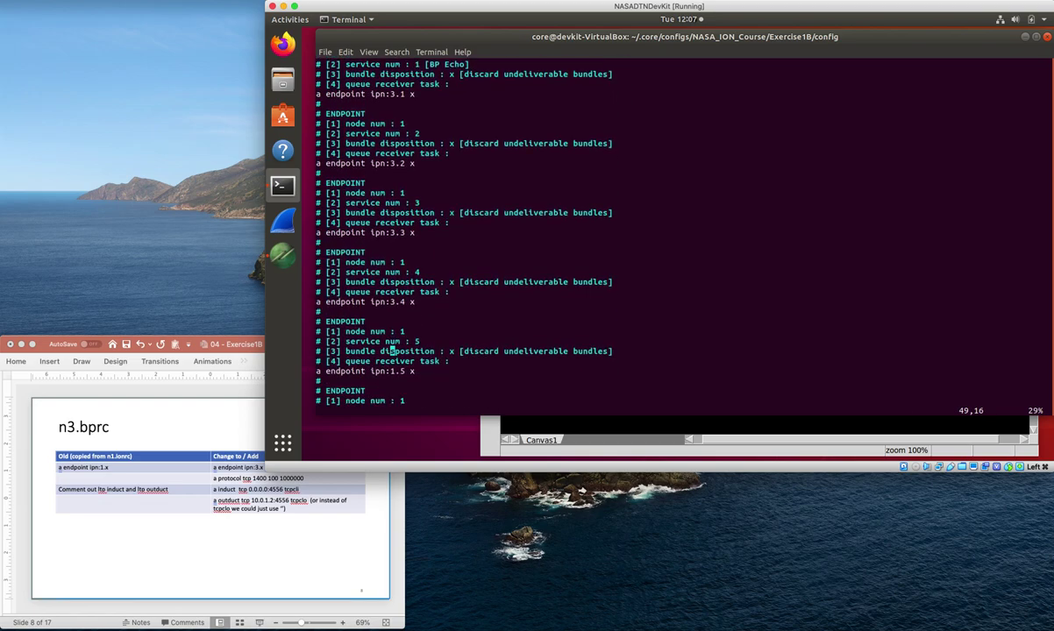
{"action": "key", "text": "r"}
{"action": "key", "text": "3"}
{"action": "key", "text": "j"}
{"action": "key", "text": "j"}
{"action": "key", "text": "j"}
{"action": "key", "text": "j"}
{"action": "key", "text": "j"}
{"action": "key", "text": "j"}
{"action": "key", "text": "j"}
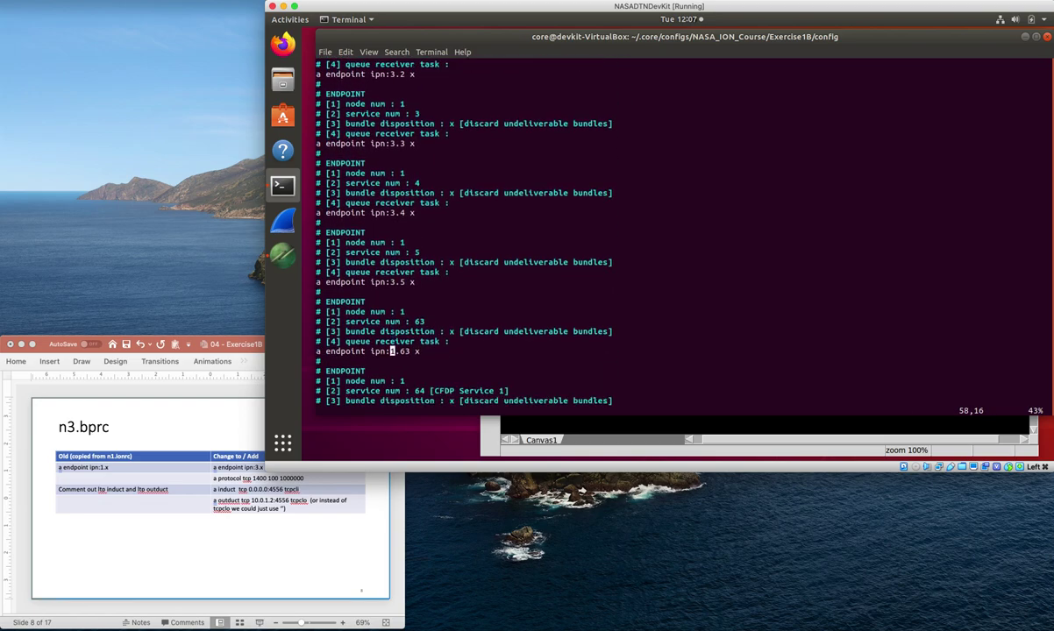
{"action": "key", "text": "j"}
{"action": "key", "text": "j"}
{"action": "key", "text": "j"}
{"action": "key", "text": "j"}
{"action": "key", "text": "j"}
{"action": "key", "text": "j"}
{"action": "key", "text": "j"}
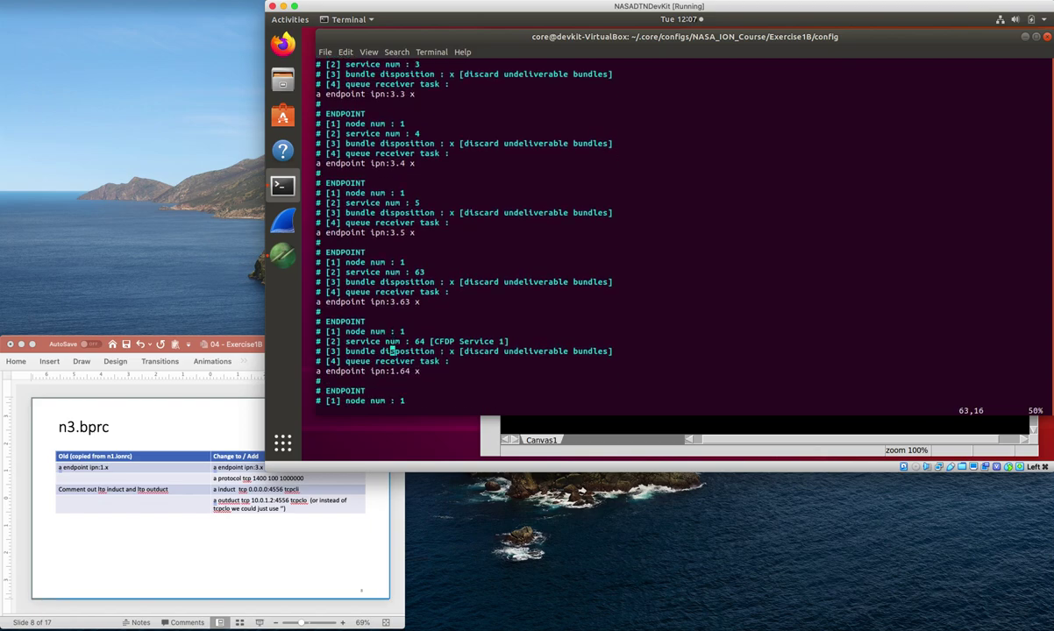
{"action": "key", "text": "r"}
{"action": "key", "text": "3"}
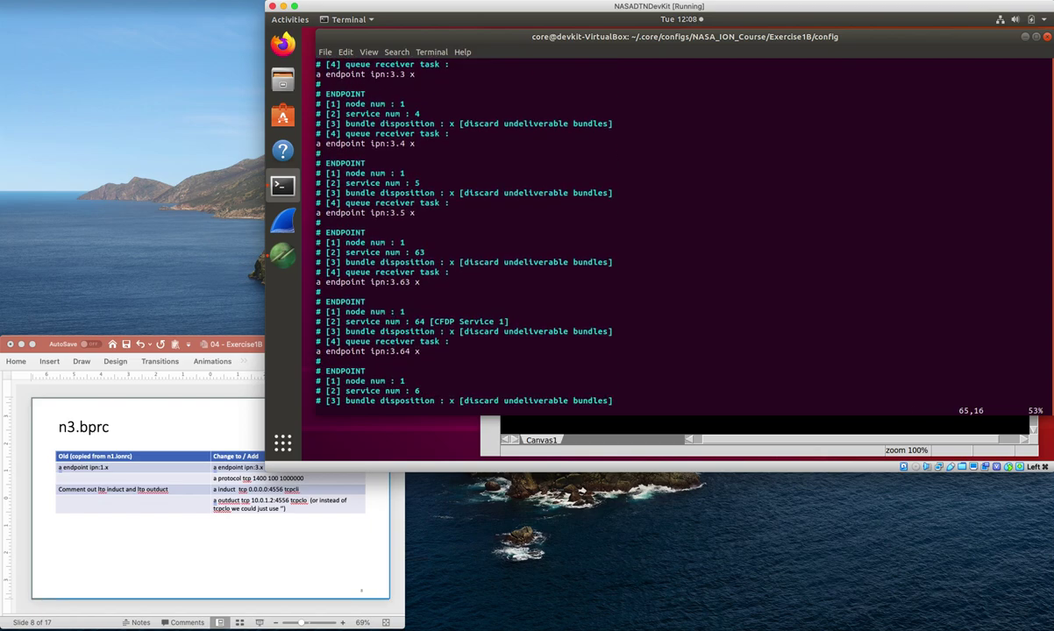
{"action": "key", "text": "j"}
{"action": "key", "text": "j"}
{"action": "key", "text": "j"}
{"action": "key", "text": "j"}
{"action": "key", "text": "j"}
{"action": "key", "text": "j"}
{"action": "key", "text": "j"}
{"action": "key", "text": "r"}
{"action": "key", "text": "3"}
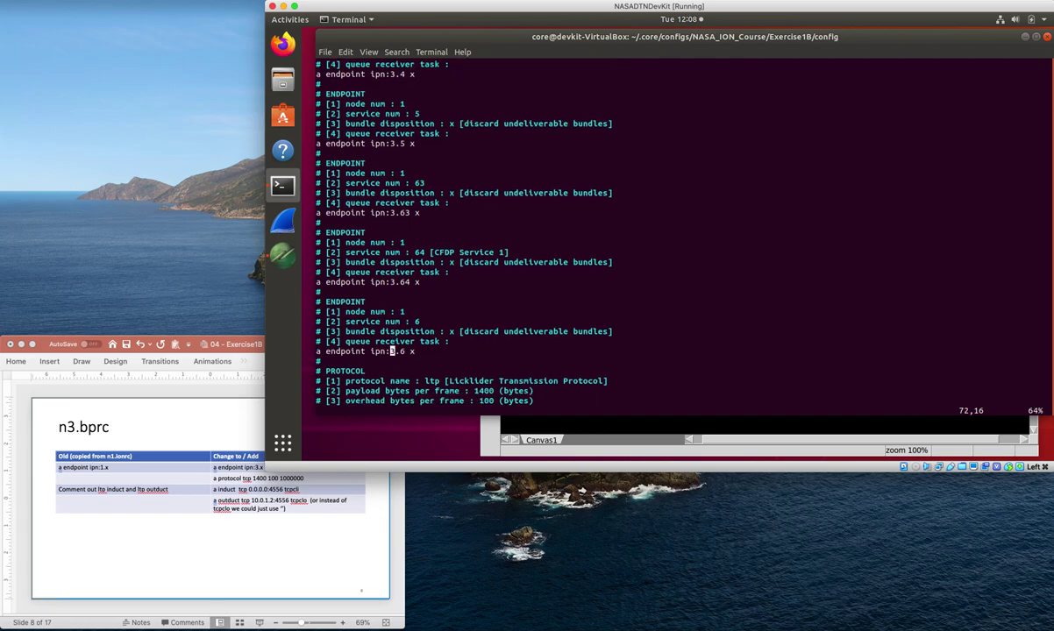
- Review the endpoint blocks to confirm they all read ipn:3.x
{"action": "key", "text": "j"}
{"action": "key", "text": "j"}
{"action": "key", "text": "j"}
{"action": "key", "text": "j"}
{"action": "key", "text": "j"}
{"action": "key", "text": "j"}
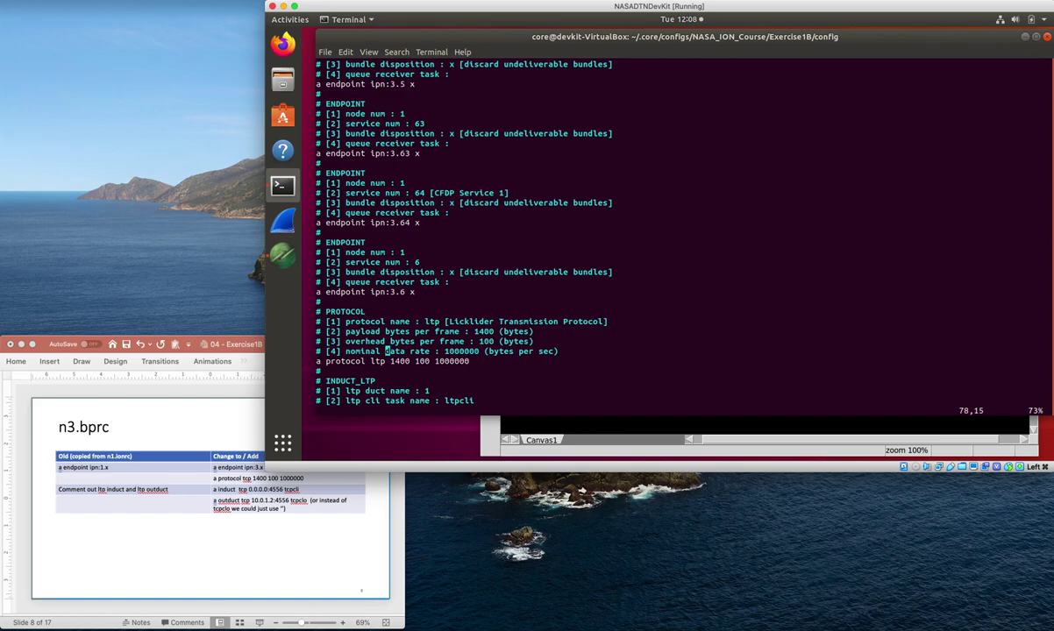
{"action": "key", "text": "k"}
{"action": "key", "text": "k"}
{"action": "key", "text": "k"}
{"action": "key", "text": "k"}
{"action": "key", "text": "k"}
{"action": "key", "text": "k"}
{"action": "key", "text": "k"}
{"action": "key", "text": "k"}
{"action": "key", "text": "k"}
{"action": "key", "text": "k"}
{"action": "key", "text": "k"}
{"action": "key", "text": "k"}
{"action": "key", "text": "k"}
{"action": "key", "text": "k"}
{"action": "key", "text": "k"}
{"action": "key", "text": "k"}
{"action": "key", "text": "k"}
{"action": "key", "text": "k"}
{"action": "key", "text": "k"}
{"action": "key", "text": "k"}
{"action": "key", "text": "k"}
{"action": "key", "text": "k"}
{"action": "key", "text": "k"}
{"action": "key", "text": "k"}
{"action": "key", "text": "k"}
{"action": "key", "text": "k"}
{"action": "key", "text": "k"}
{"action": "key", "text": "k"}
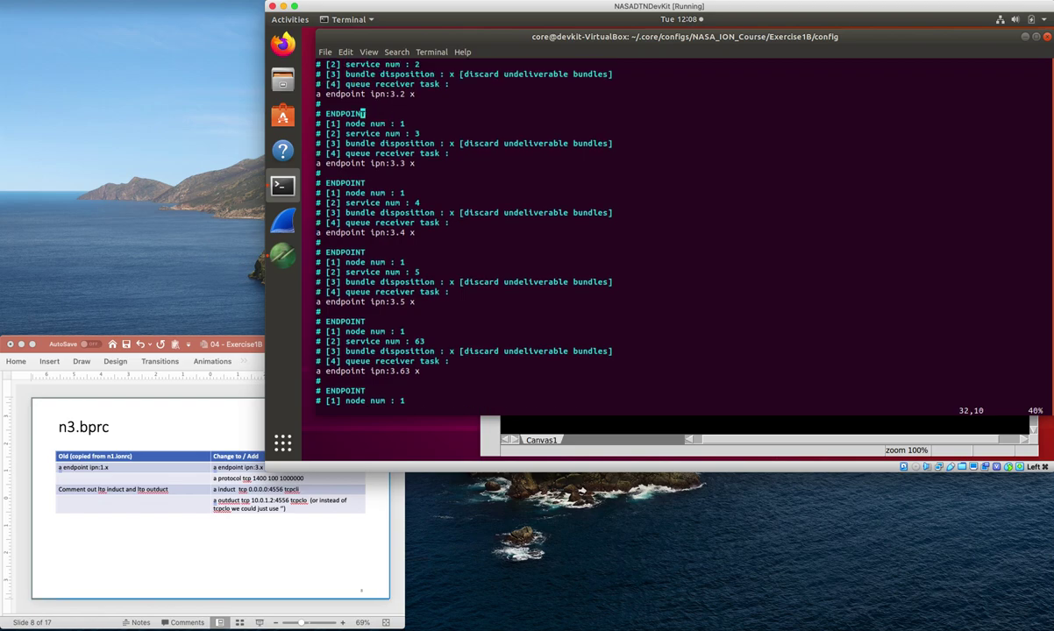
{"action": "key", "text": "k"}
{"action": "key", "text": "k"}
{"action": "key", "text": "k"}
{"action": "key", "text": "k"}
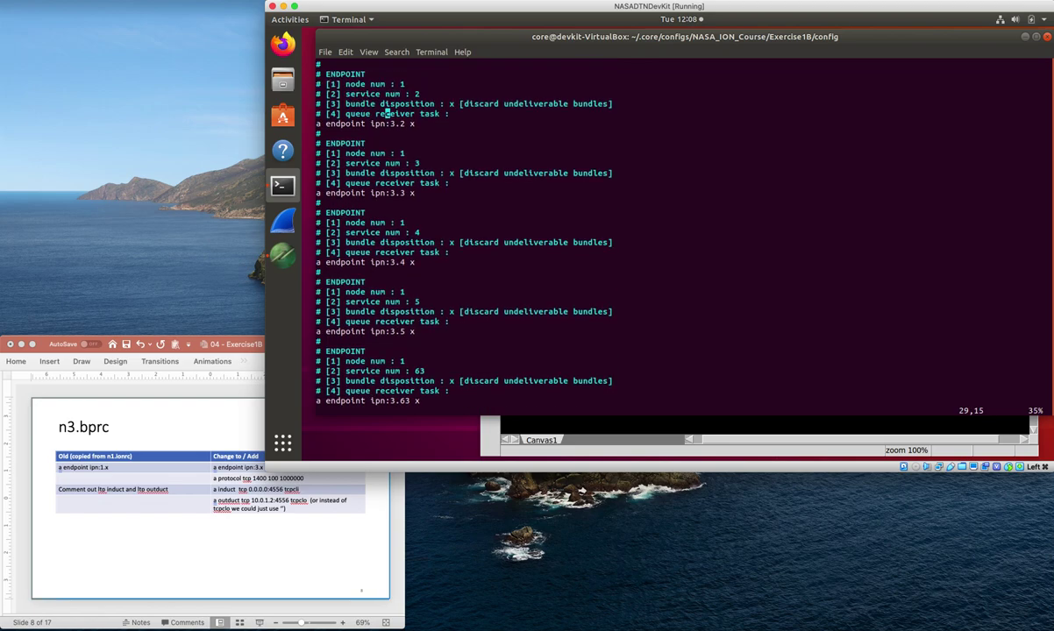
{"action": "key", "text": "j"}
{"action": "key", "text": "j"}
{"action": "key", "text": "j"}
{"action": "key", "text": "j"}
{"action": "key", "text": "j"}
{"action": "key", "text": "j"}
{"action": "key", "text": "j"}
{"action": "key", "text": "j"}
{"action": "key", "text": "j"}
{"action": "key", "text": "j"}
{"action": "key", "text": "j"}
{"action": "key", "text": "j"}
{"action": "key", "text": "j"}
{"action": "key", "text": "j"}
{"action": "key", "text": "j"}
{"action": "key", "text": "j"}
{"action": "key", "text": "j"}
{"action": "key", "text": "j"}
{"action": "key", "text": "j"}
{"action": "key", "text": "j"}
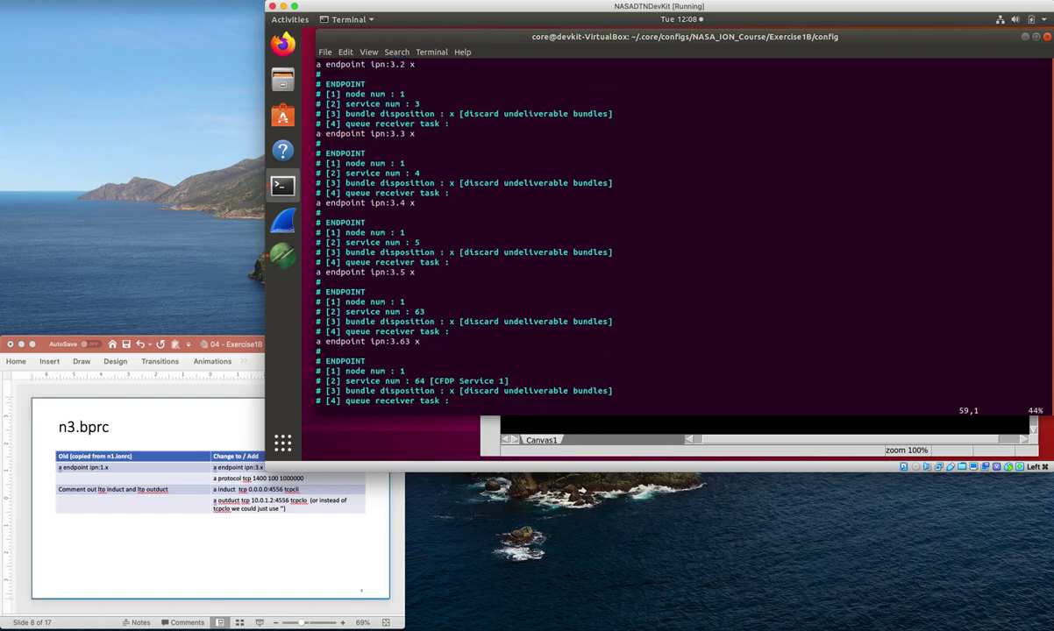
{"action": "key", "text": "k"}
{"action": "key", "text": "k"}
{"action": "key", "text": "k"}
{"action": "key", "text": "k"}
{"action": "key", "text": "k"}
{"action": "key", "text": "k"}
{"action": "key", "text": "k"}
{"action": "key", "text": "k"}
{"action": "key", "text": "j"}
{"action": "key", "text": "j"}
{"action": "key", "text": "j"}
{"action": "key", "text": "j"}
{"action": "key", "text": "j"}
{"action": "key", "text": "j"}
{"action": "key", "text": "j"}
{"action": "key", "text": "j"}
{"action": "key", "text": "j"}
{"action": "key", "text": "j"}
{"action": "key", "text": "j"}
{"action": "key", "text": "j"}
{"action": "key", "text": "j"}
{"action": "key", "text": "j"}
{"action": "key", "text": "j"}
{"action": "key", "text": "j"}
{"action": "key", "text": "j"}
{"action": "key", "text": "j"}
{"action": "key", "text": "j"}
{"action": "key", "text": "j"}
{"action": "key", "text": "j"}
{"action": "key", "text": "j"}
{"action": "key", "text": "j"}
{"action": "key", "text": "j"}
{"action": "key", "text": "j"}
{"action": "key", "text": "j"}
{"action": "key", "text": "j"}
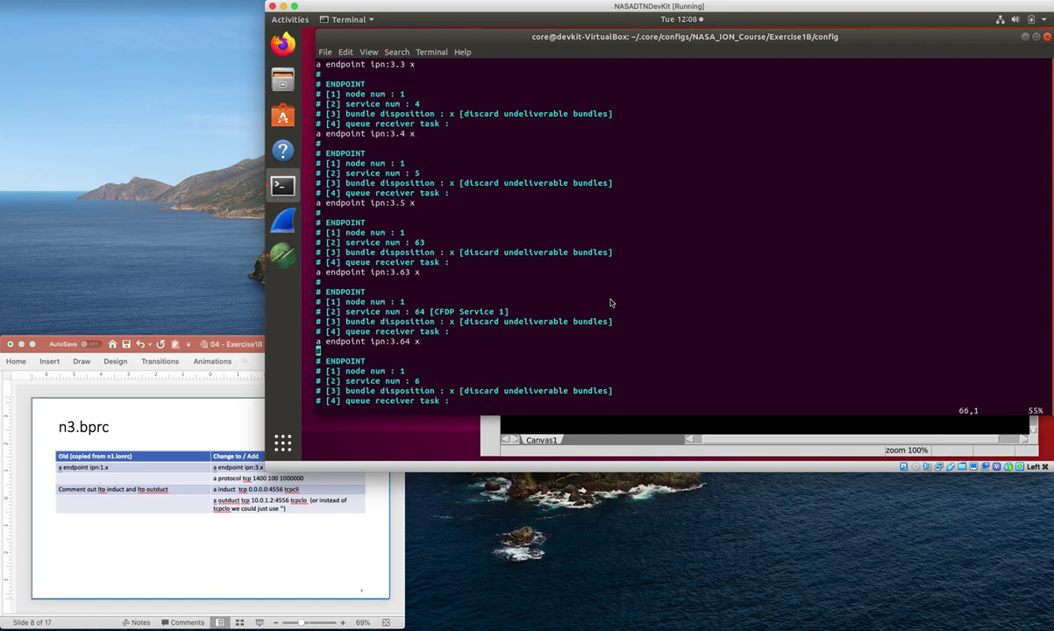
{"action": "key", "text": "j"}
{"action": "key", "text": "j"}
{"action": "key", "text": "j"}
{"action": "key", "text": "j"}
{"action": "key", "text": "j"}
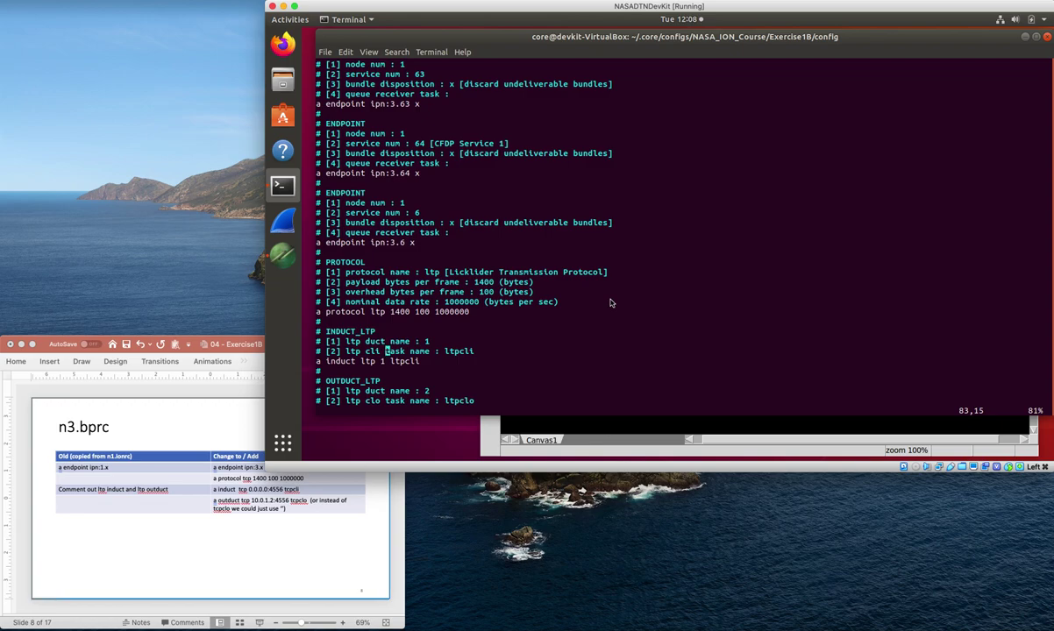
{"action": "left_click", "coordinate": [392, 492]}
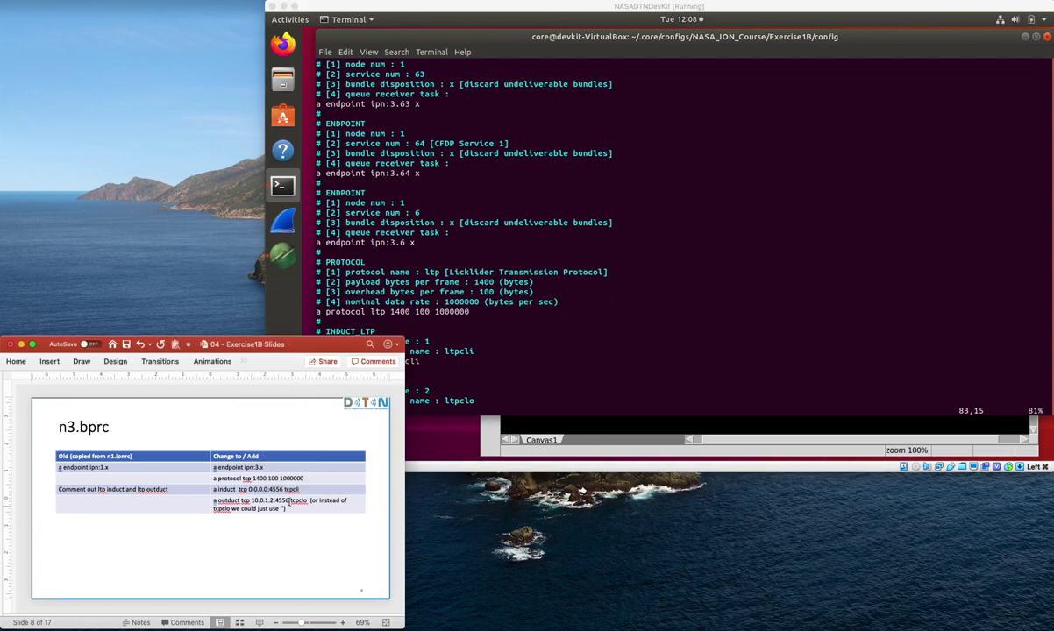
{"action": "left_click", "coordinate": [230, 478]}
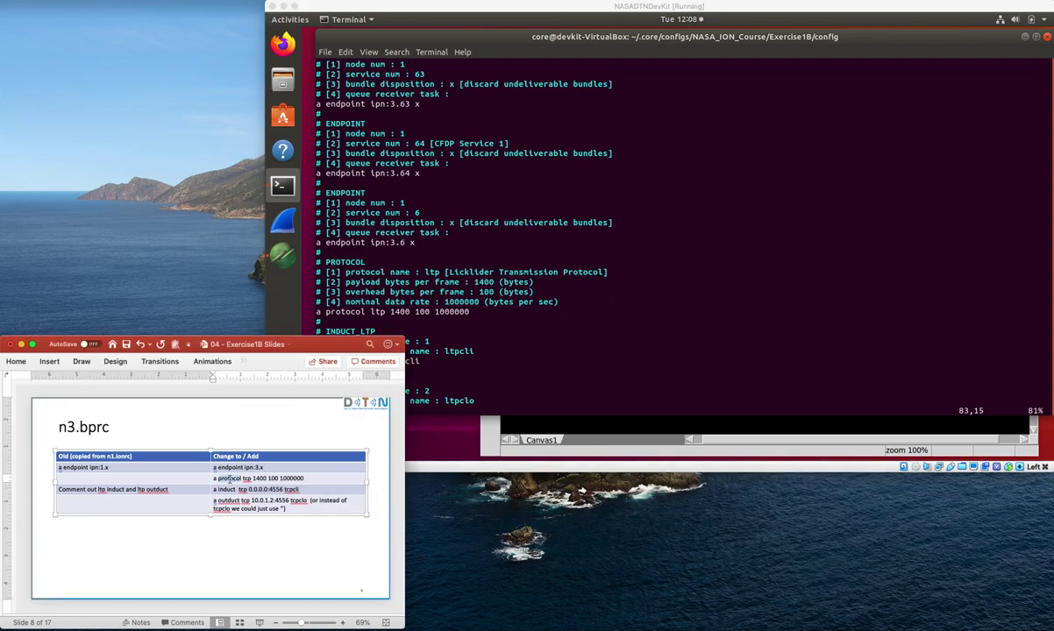
{"action": "left_click", "coordinate": [504, 347]}
{"action": "key", "text": "k"}
{"action": "key", "text": "k"}
{"action": "key", "text": "k"}
{"action": "key", "text": "k"}
{"action": "key", "text": "k"}
{"action": "key", "text": "k"}
{"action": "key", "text": "k"}
{"action": "key", "text": "k"}
{"action": "key", "text": "k"}
{"action": "key", "text": "k"}
{"action": "key", "text": "k"}
{"action": "key", "text": "k"}
{"action": "key", "text": "k"}
{"action": "key", "text": "k"}
{"action": "key", "text": "k"}
{"action": "key", "text": "k"}
{"action": "key", "text": "k"}
{"action": "key", "text": "k"}
{"action": "key", "text": "k"}
{"action": "key", "text": "k"}
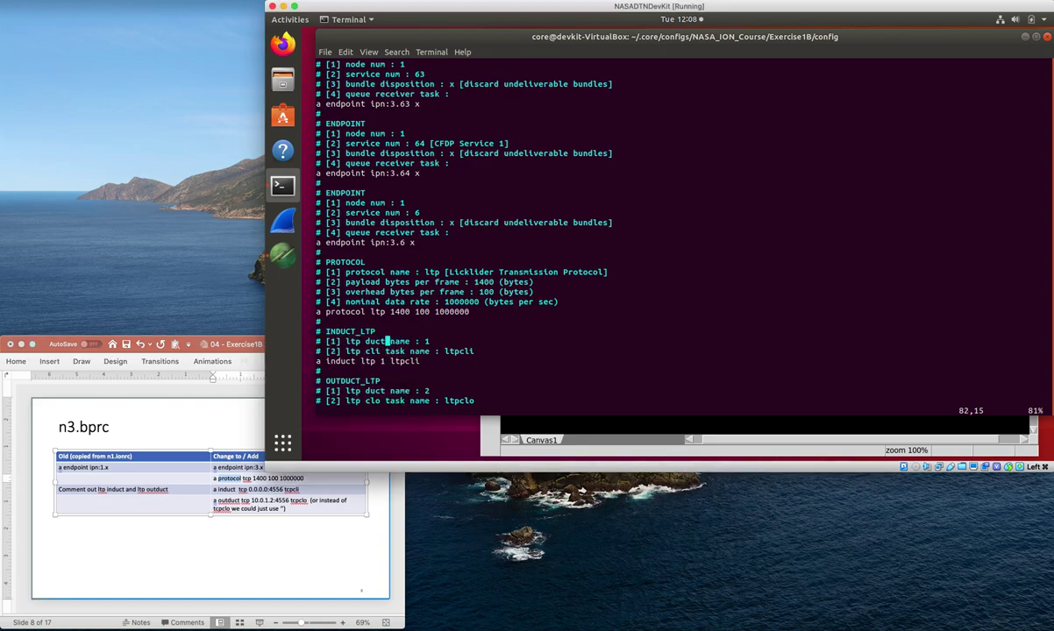
{"action": "key", "text": "k"}
{"action": "key", "text": "k"}
{"action": "key", "text": "k"}
{"action": "key", "text": "k"}
{"action": "key", "text": "k"}
{"action": "key", "text": "k"}
{"action": "key", "text": "k"}
{"action": "key", "text": "k"}
{"action": "key", "text": "k"}
{"action": "key", "text": "k"}
{"action": "key", "text": "k"}
{"action": "key", "text": "k"}
{"action": "key", "text": "k"}
{"action": "key", "text": "k"}
{"action": "key", "text": "k"}
{"action": "key", "text": "k"}
{"action": "key", "text": "k"}
{"action": "key", "text": "k"}
{"action": "key", "text": "k"}
{"action": "key", "text": "k"}
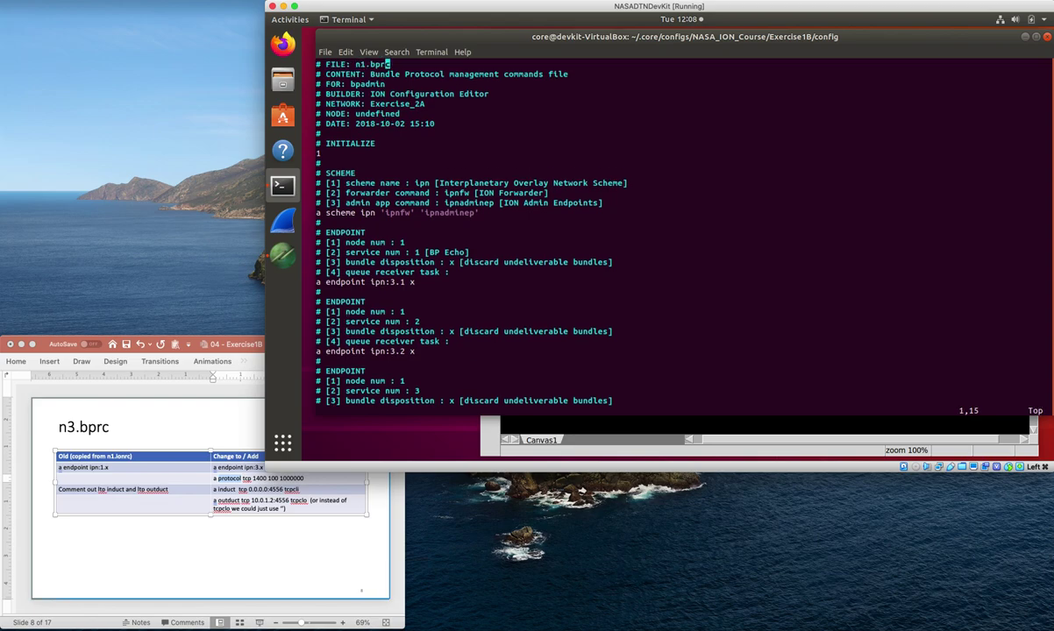
{"action": "type", "text": "/protocol"}
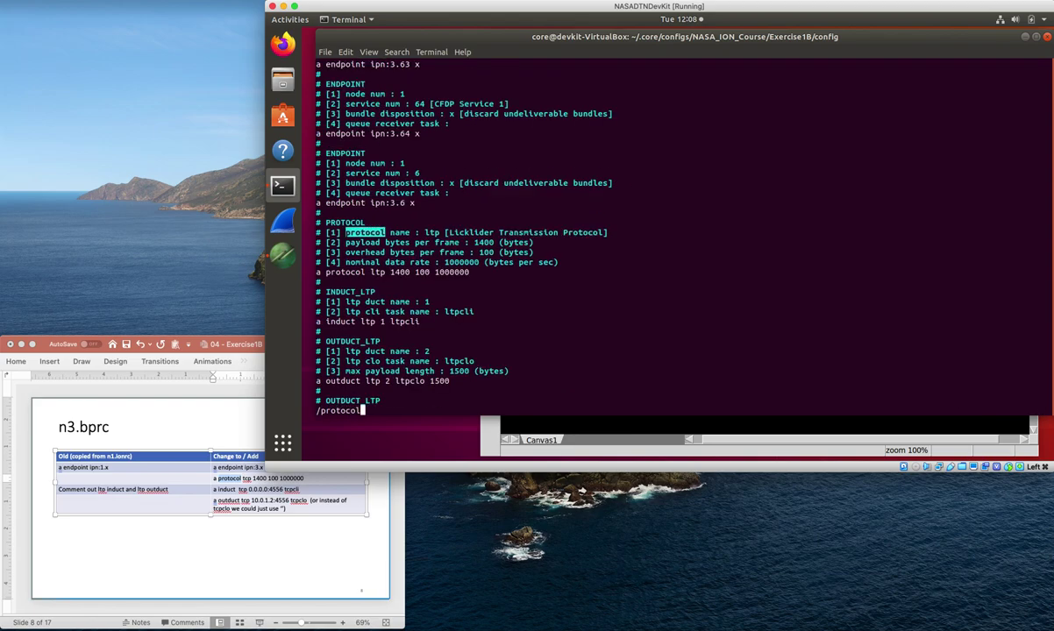
{"action": "key", "text": "Return"}
{"action": "type", "text": "n/"}
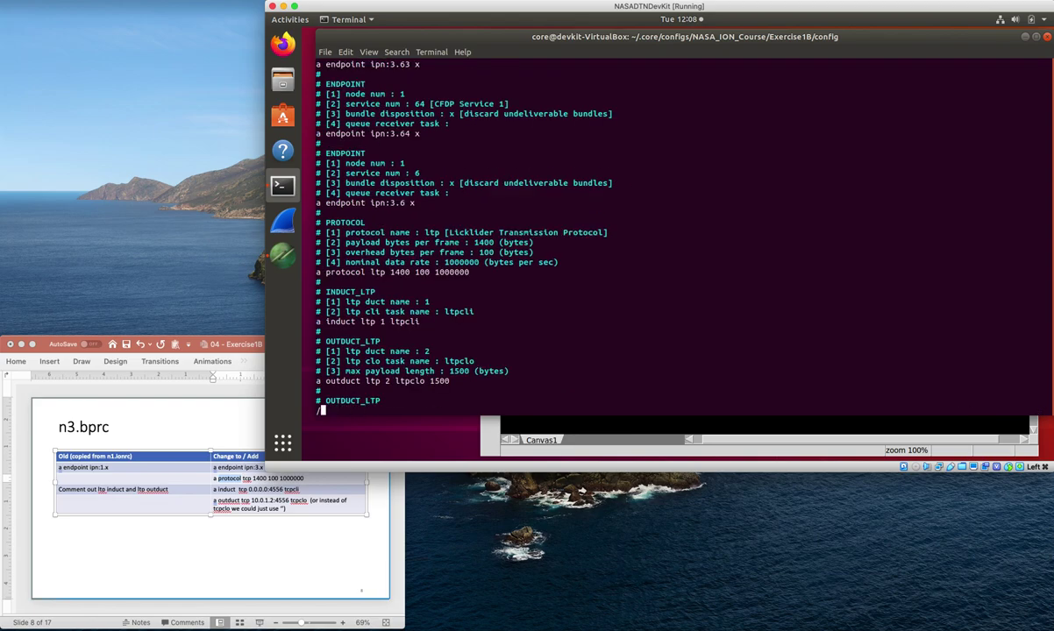
{"action": "key", "text": "Return"}
{"action": "key", "text": "l"}
{"action": "key", "text": "w"}
{"action": "type", "text": "Da"}
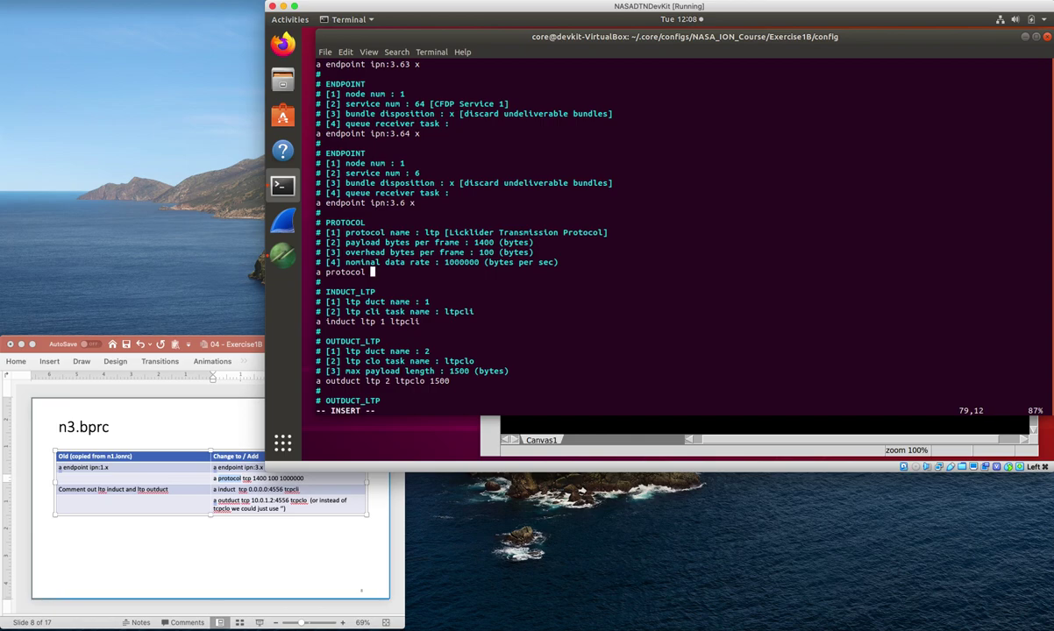
{"action": "type", "text": "tcp 1400 100 1000000"}
{"action": "key", "text": "Escape"}
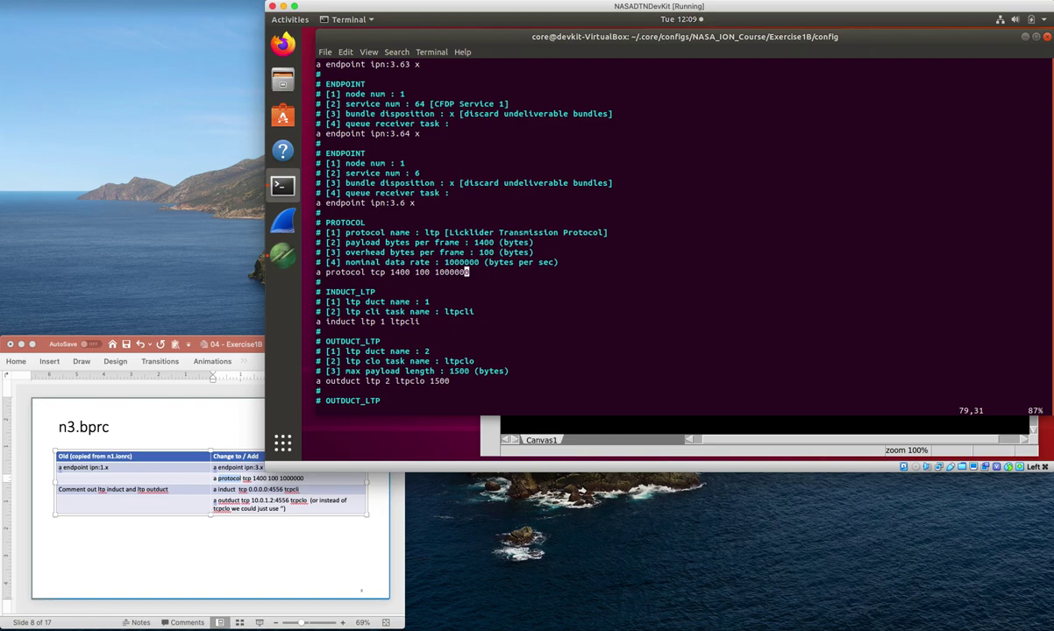
- Replace the induct line's ltp settings with tcp 0.0.0.0:4556 tcpcli
{"action": "key", "text": "Down"}
{"action": "key", "text": "Down"}
{"action": "key", "text": "Down"}
{"action": "key", "text": "Down"}
{"action": "key", "text": "Down"}
{"action": "key", "text": "b"}
{"action": "key", "text": "b"}
{"action": "key", "text": "b"}
{"action": "key", "text": "b"}
{"action": "key", "text": "e"}
{"action": "key", "text": "w"}
{"action": "key", "text": "shift+c"}
{"action": "type", "text": "tcp 0.0.0.0:4556 tcpcli"}
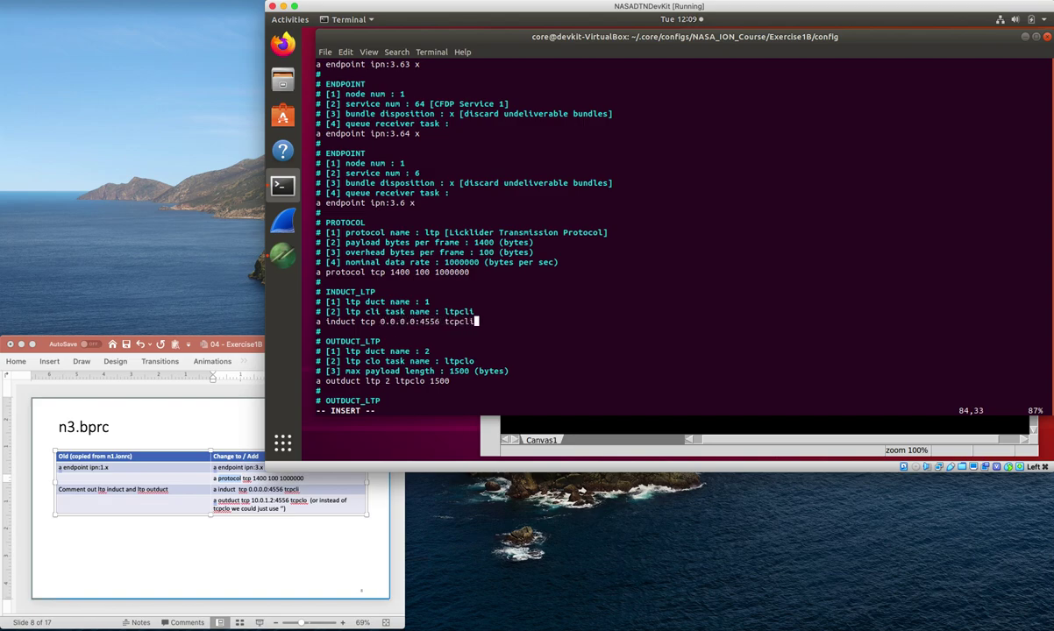
- Fix the induct line's ending so it reads tcp 0.0.0.0:4556 tcpcli
{"action": "key", "text": "Escape"}
{"action": "key", "text": "a"}
{"action": "key", "text": "BackSpace"}
{"action": "key", "text": "Escape"}
{"action": "left_click_drag", "start_coordinate": [381, 321], "coordinate": [441, 321]}
{"action": "left_click", "coordinate": [423, 321]}
{"action": "type", "text": "a i"}
{"action": "key", "text": "Escape"}
{"action": "left_click", "coordinate": [490, 318]}
{"action": "left_click_drag", "start_coordinate": [444, 322], "coordinate": [473, 324]}
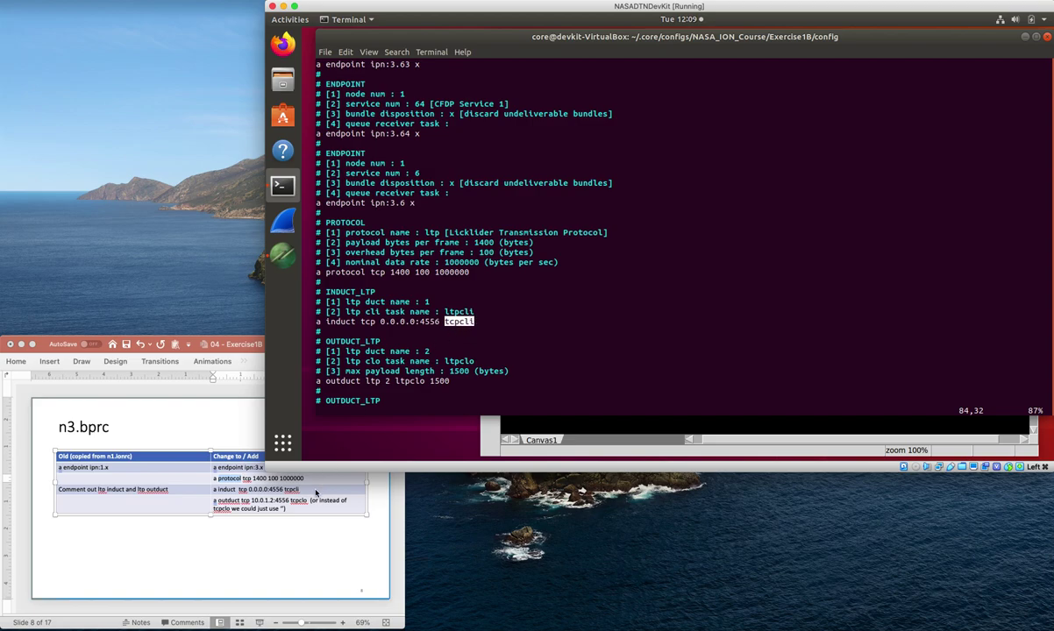
{"action": "left_click", "coordinate": [441, 373]}
- Replace the outduct line's ltp settings with tcp 10.0.1.2:4556 ''
{"action": "key", "text": "Down"}
{"action": "key", "text": "Down"}
{"action": "key", "text": "Down"}
{"action": "key", "text": "Down"}
{"action": "key", "text": "Down"}
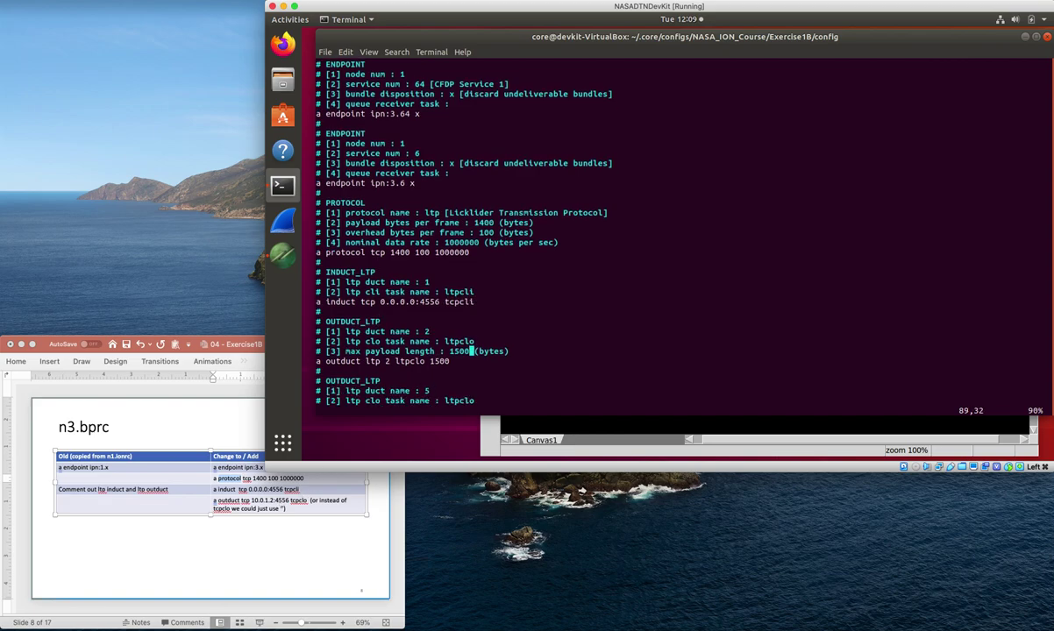
{"action": "key", "text": "Down"}
{"action": "key", "text": "b"}
{"action": "key", "text": "b"}
{"action": "key", "text": "b"}
{"action": "key", "text": "b"}
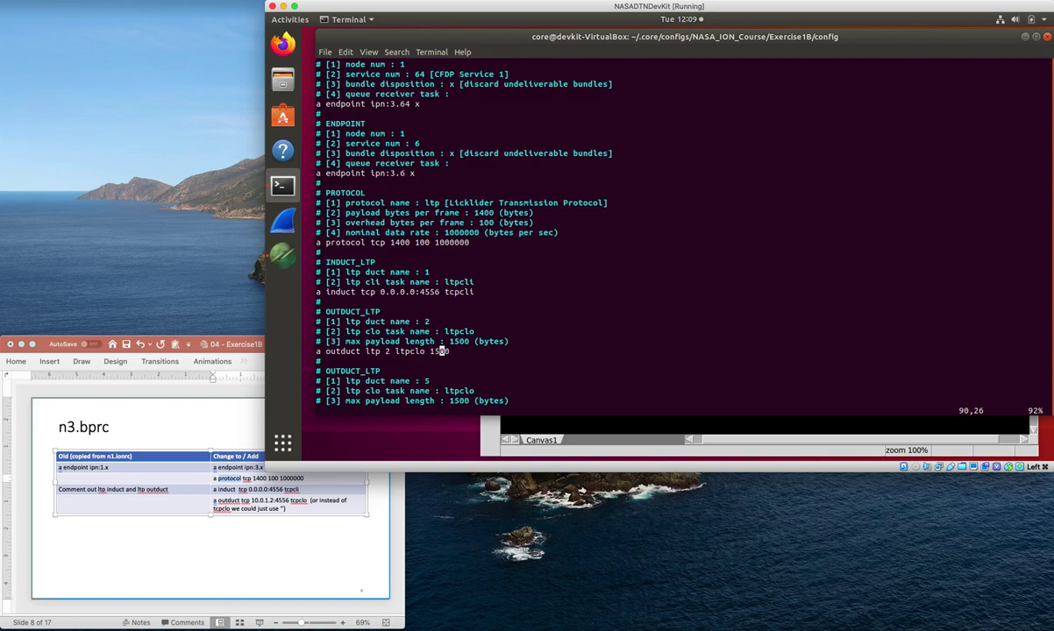
{"action": "key", "text": "shift+d"}
{"action": "key", "text": "a"}
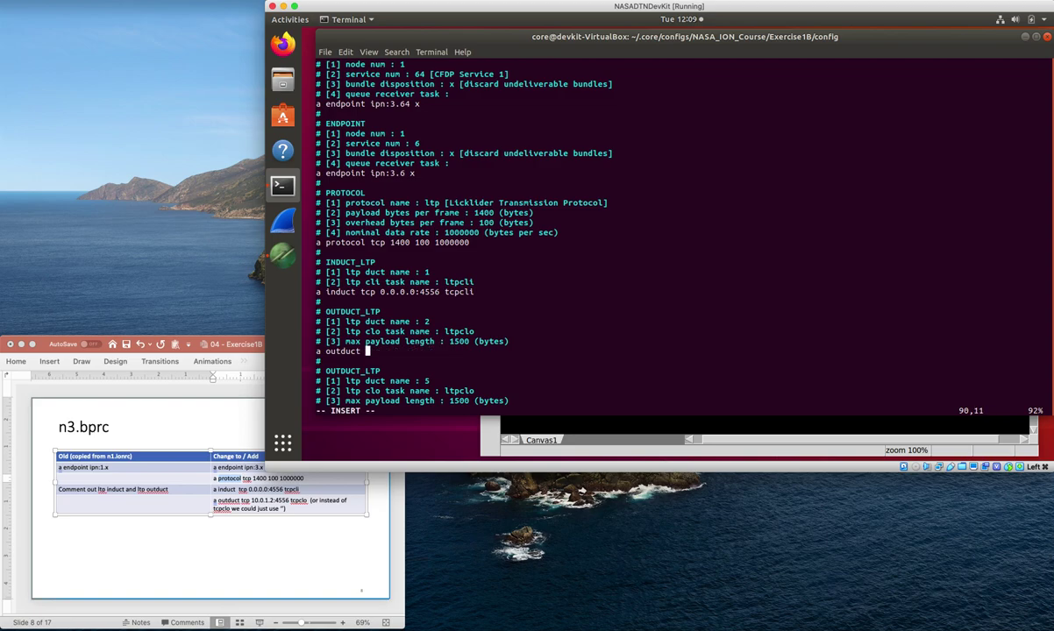
{"action": "type", "text": "tcp 10.0.1.2:4556 \""}
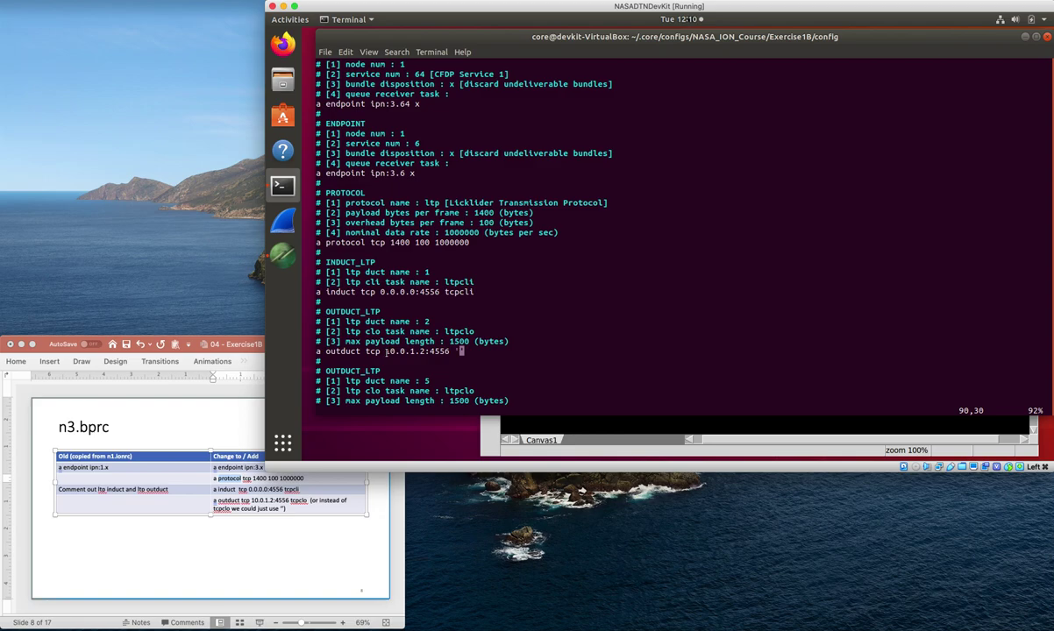
- Move routers n3 and n2 in CORE to confirm n2's eth0 address is 10.0.1.2
{"action": "left_click_drag", "start_coordinate": [387, 351], "coordinate": [422, 351]}
{"action": "key", "text": "alt+Tab"}
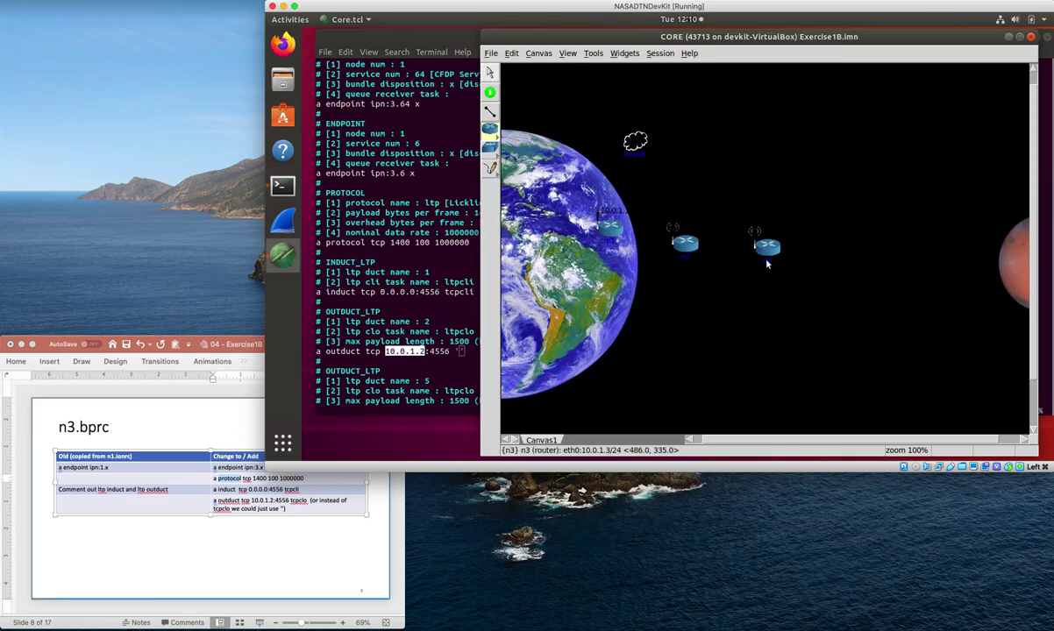
{"action": "mouse_move", "coordinate": [769, 251]}
{"action": "left_click_drag", "start_coordinate": [769, 251], "coordinate": [765, 251]}
{"action": "left_click_drag", "start_coordinate": [683, 245], "coordinate": [544, 285]}
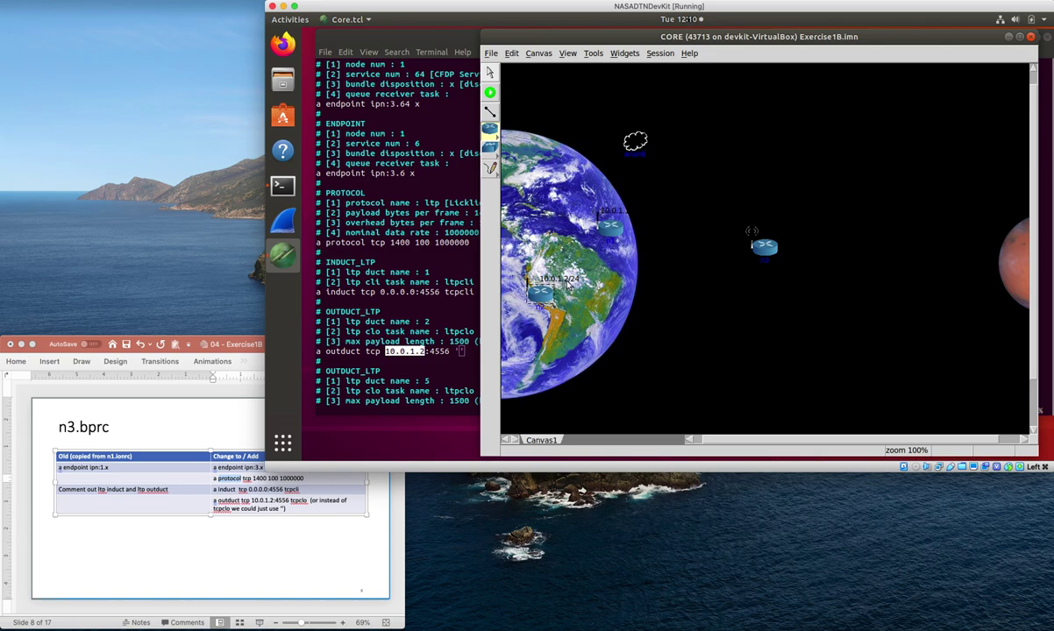
{"action": "left_click_drag", "start_coordinate": [540, 292], "coordinate": [692, 238]}
- Save and close n3.bprc with ZZ
{"action": "left_click", "coordinate": [425, 351]}
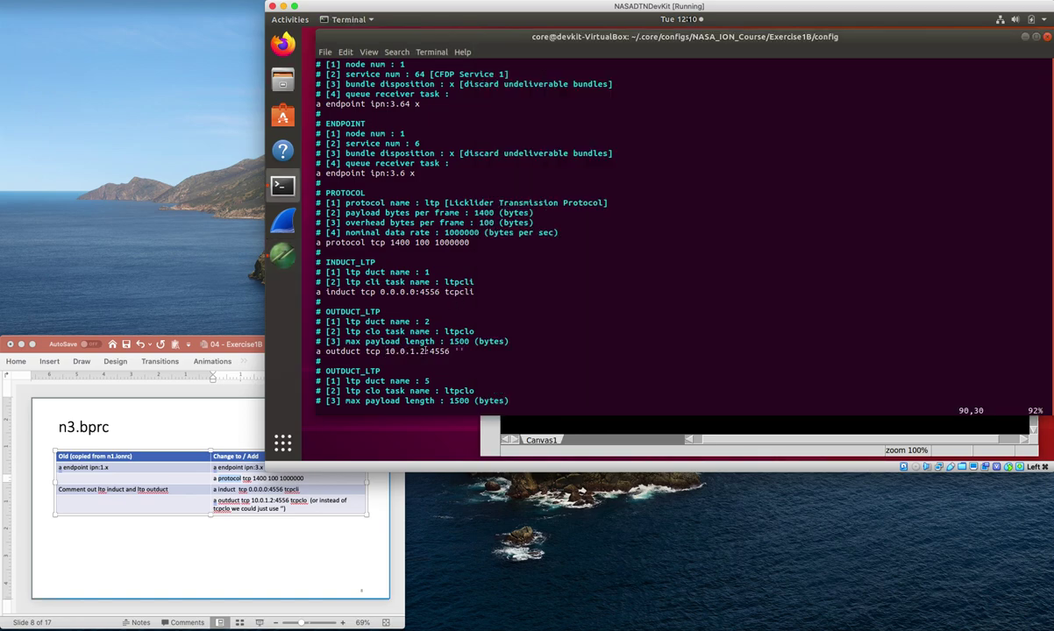
{"action": "key", "text": "Down"}
{"action": "key", "text": "Down"}
{"action": "key", "text": "Down"}
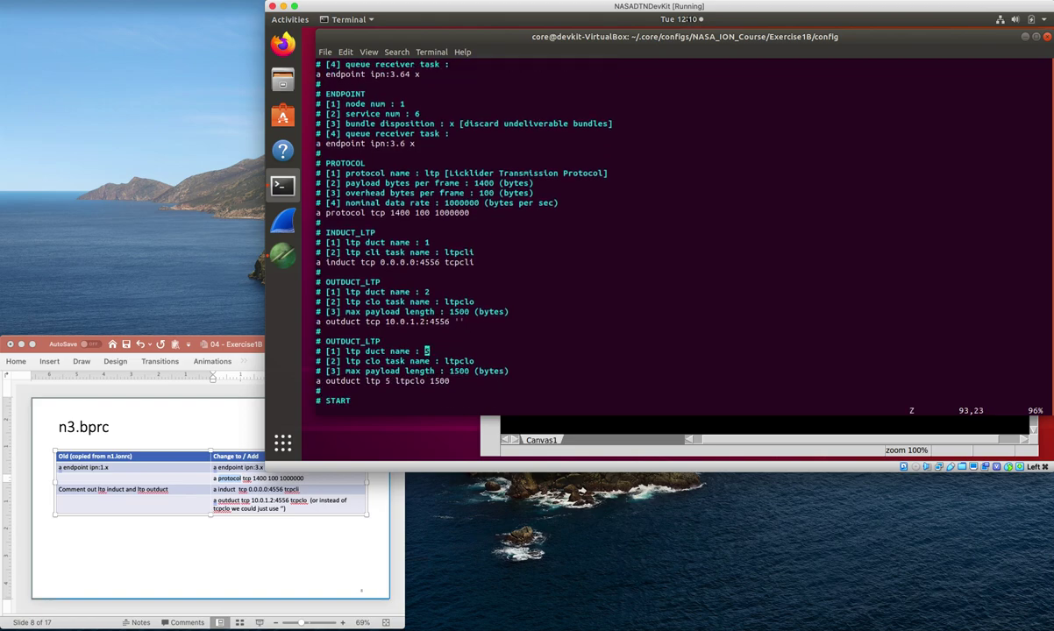
{"action": "key", "text": "shift+z"}
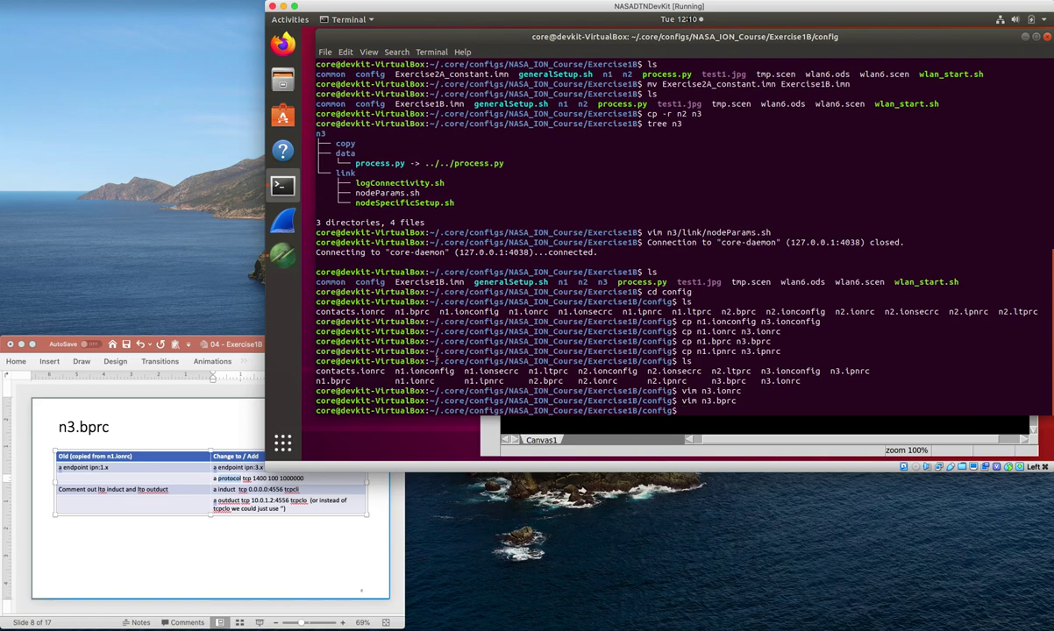
- Advance the instruction slides to the n3.ipnrc changes and return to the terminal
{"action": "left_click", "coordinate": [394, 543]}
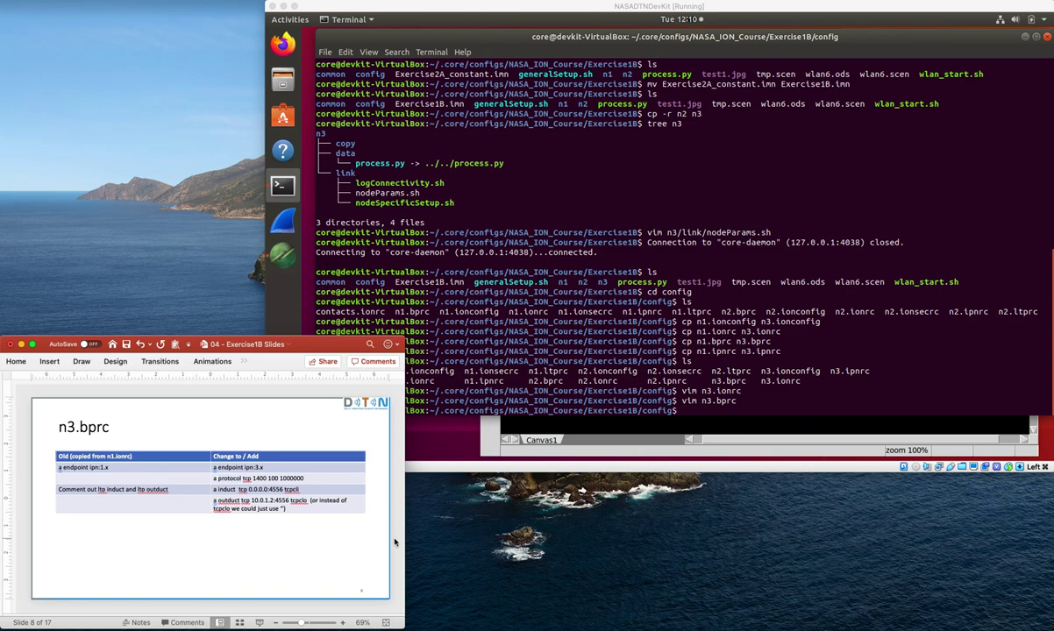
{"action": "key", "text": "Down"}
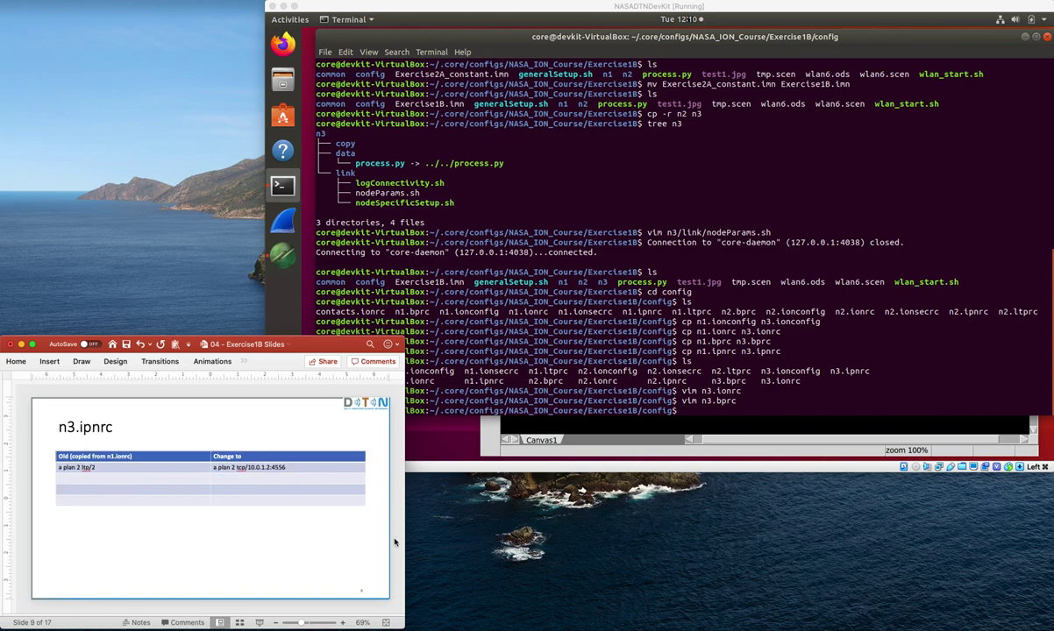
{"action": "key", "text": "super+Tab"}
{"action": "left_click", "coordinate": [379, 526]}
{"action": "left_click", "coordinate": [573, 361]}
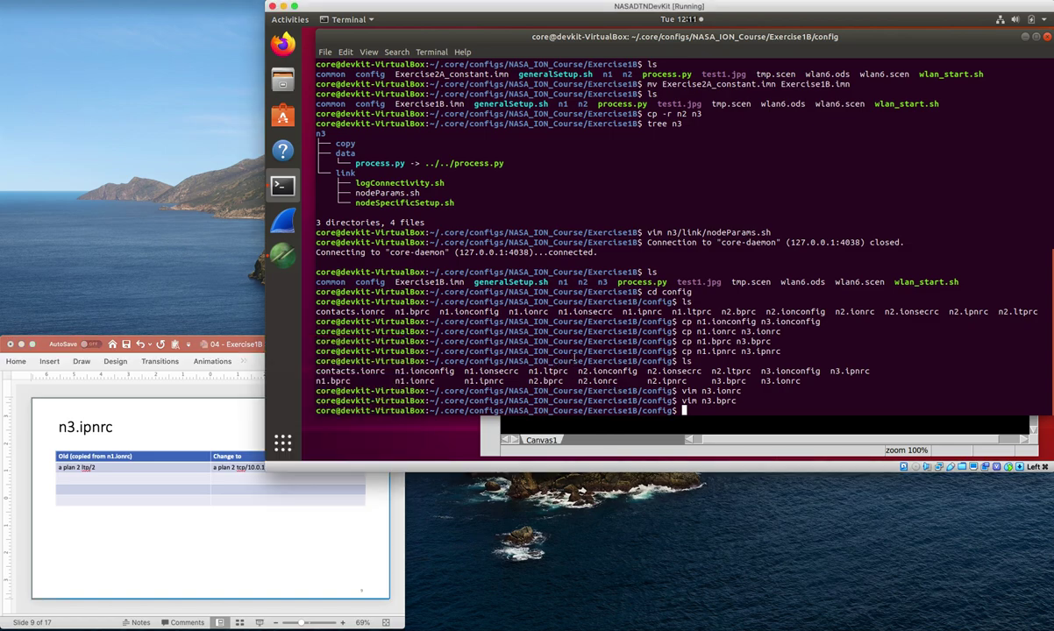
- Open n3.ipnrc, retype its plan line as a plan 2 tcp/10.0.1.2:4556, and save
{"action": "type", "text": "vim n3.ipnrc"}
{"action": "key", "text": "Return"}
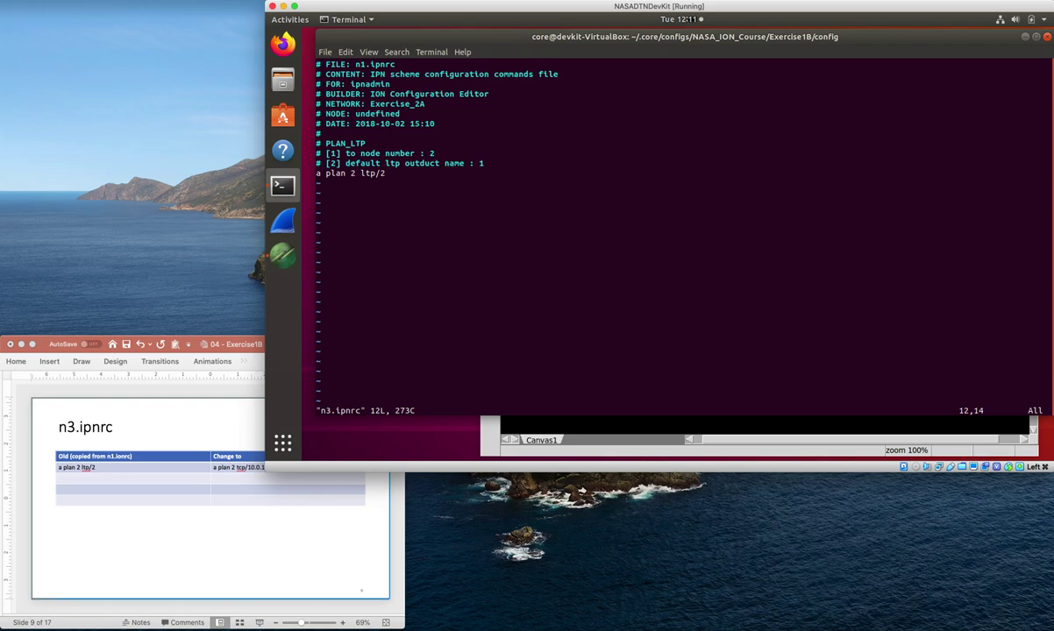
{"action": "key", "text": "Left"}
{"action": "key", "text": "Left"}
{"action": "key", "text": "Left"}
{"action": "key", "text": "Left"}
{"action": "key", "text": "Left"}
{"action": "key", "text": "Left"}
{"action": "key", "text": "shift+c"}
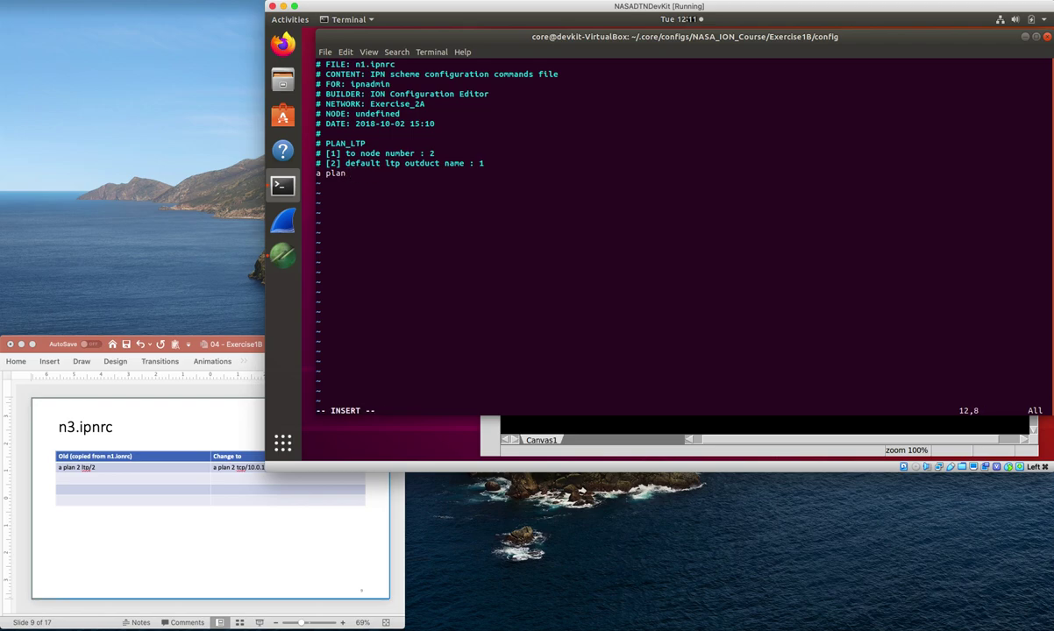
{"action": "type", "text": "2 tcp/10.0.1.2"}
{"action": "left_click", "coordinate": [327, 558]}
{"action": "left_click", "coordinate": [442, 357]}
{"action": "type", "text": ":4556"}
{"action": "key", "text": "Escape"}
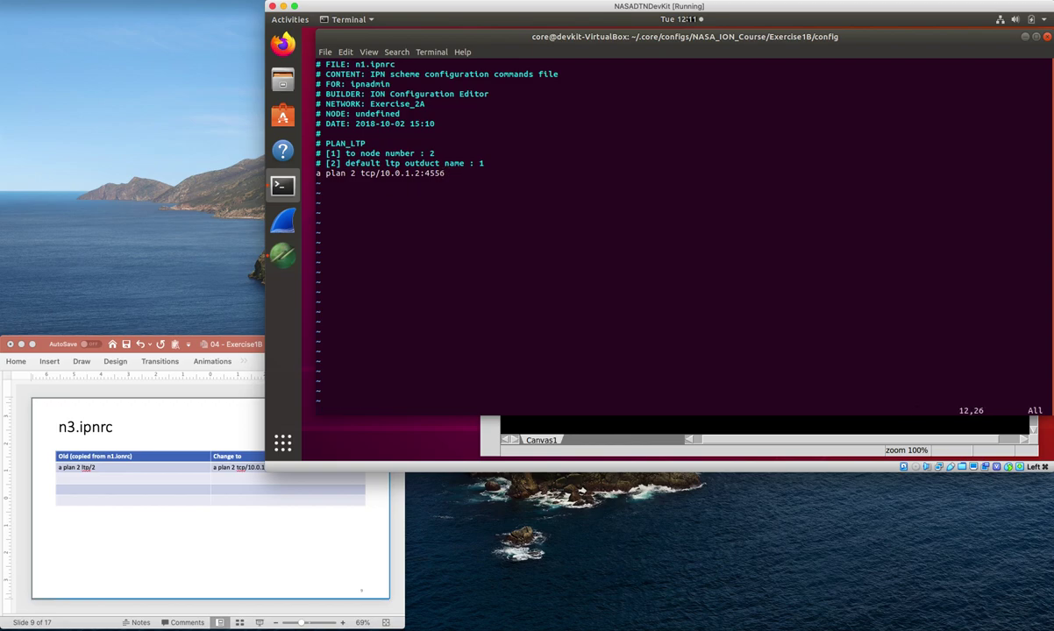
{"action": "key", "text": "shift+z"}
- Advance to the n2.ipnrc slide and open n2.ipnrc in vim
{"action": "left_click", "coordinate": [395, 506]}
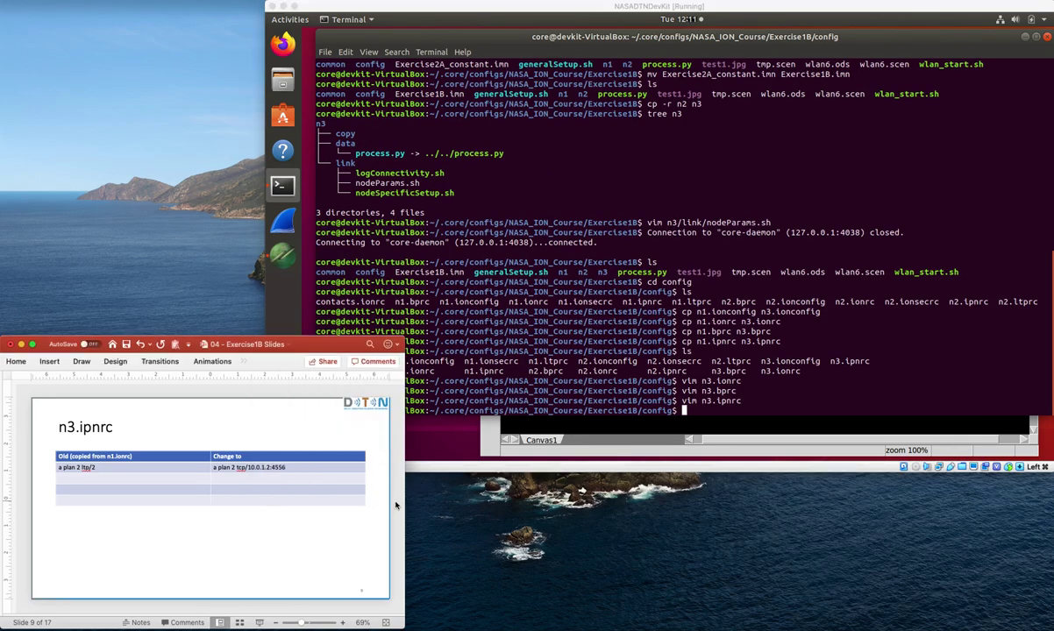
{"action": "key", "text": "Down"}
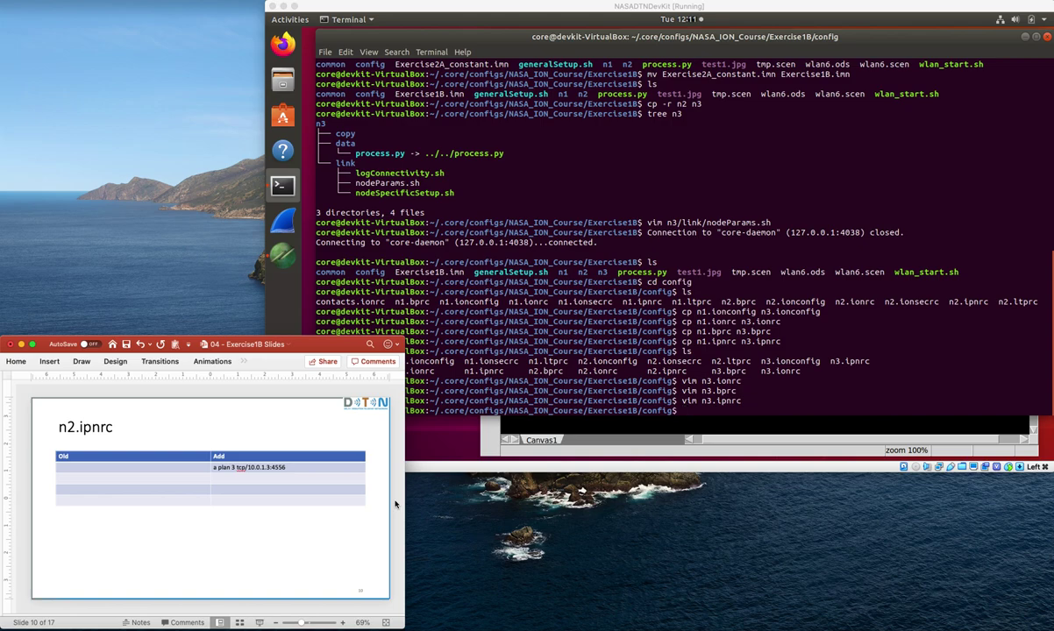
{"action": "left_click", "coordinate": [750, 394]}
{"action": "type", "text": "vim n2.ipnrc"}
{"action": "key", "text": "Return"}
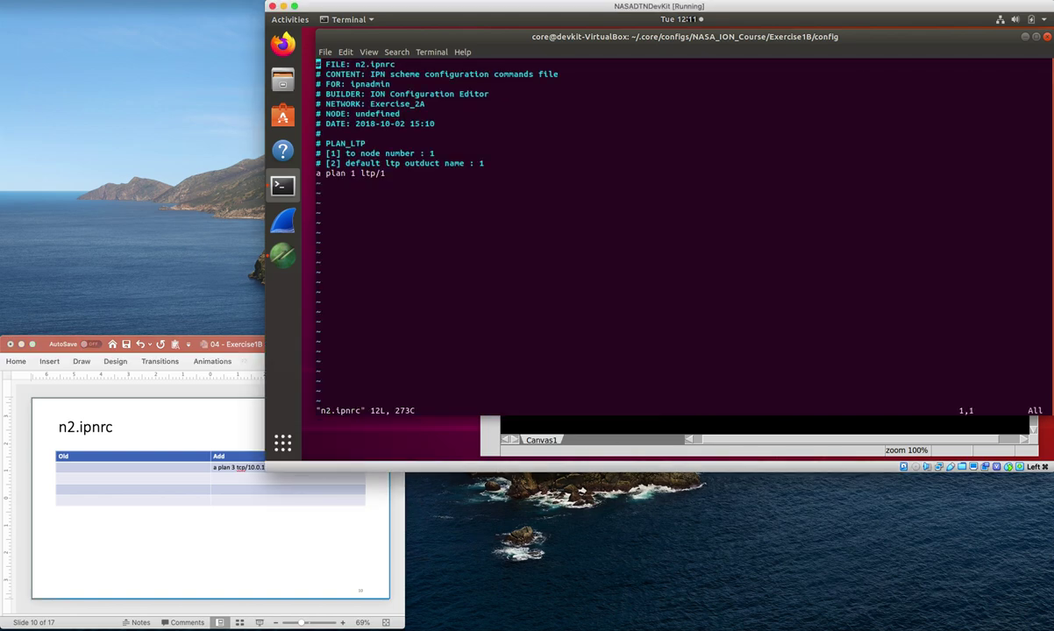
- Add a new line a plan 3 tcp/10.0.1.3:4556 below the existing plan line
{"action": "key", "text": "Down"}
{"action": "key", "text": "Down"}
{"action": "key", "text": "Down"}
{"action": "key", "text": "Down"}
{"action": "key", "text": "Down"}
{"action": "key", "text": "Down"}
{"action": "key", "text": "Down"}
{"action": "key", "text": "Down"}
{"action": "key", "text": "Down"}
{"action": "key", "text": "Down"}
{"action": "key", "text": "Down"}
{"action": "type", "text": "oa plan 3"}
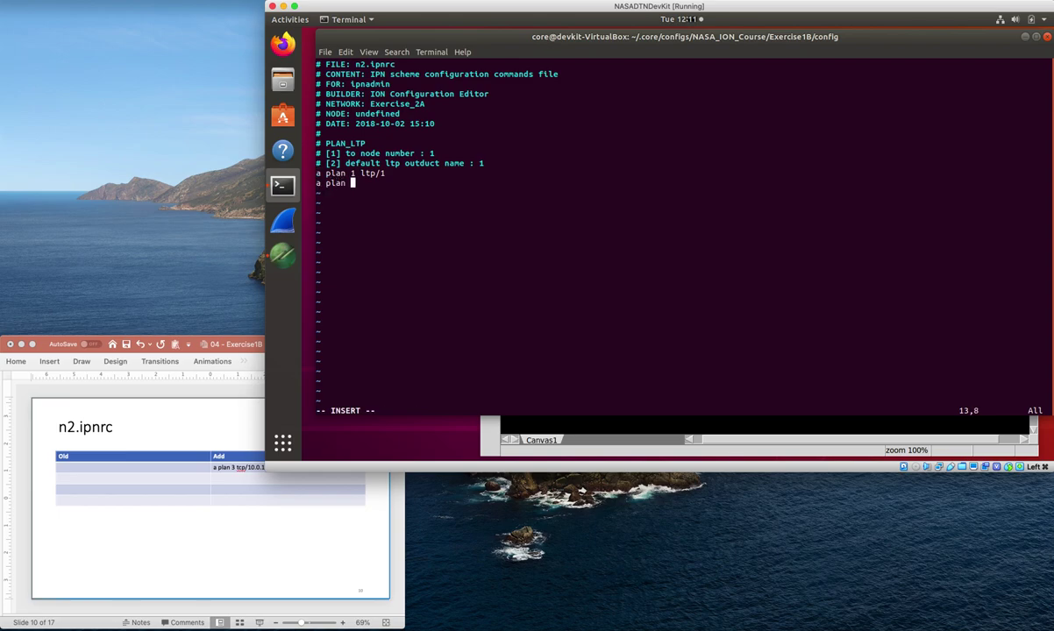
{"action": "type", "text": " tcp/10.0.1.1"}
{"action": "left_click", "coordinate": [353, 555]}
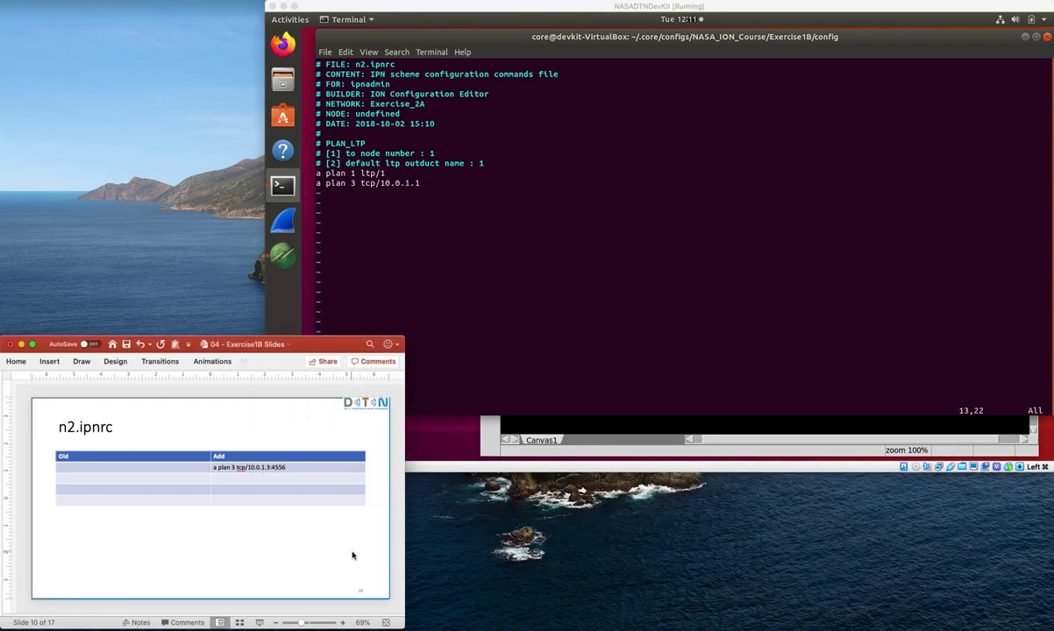
{"action": "left_click", "coordinate": [465, 340]}
{"action": "key", "text": "BackSpace"}
{"action": "type", "text": "3:4556"}
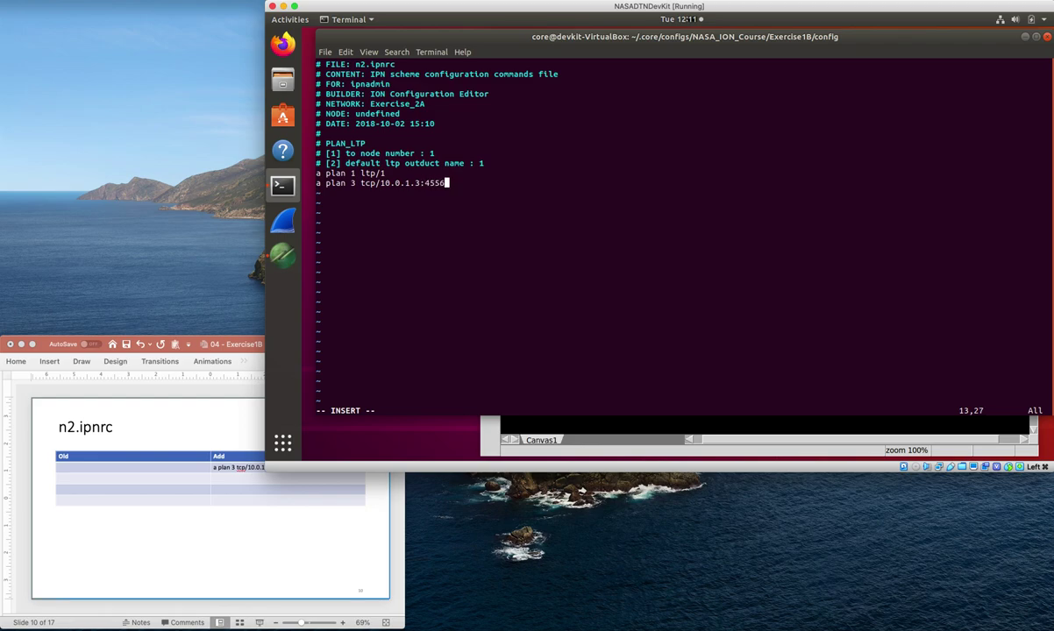
{"action": "key", "text": "Escape"}
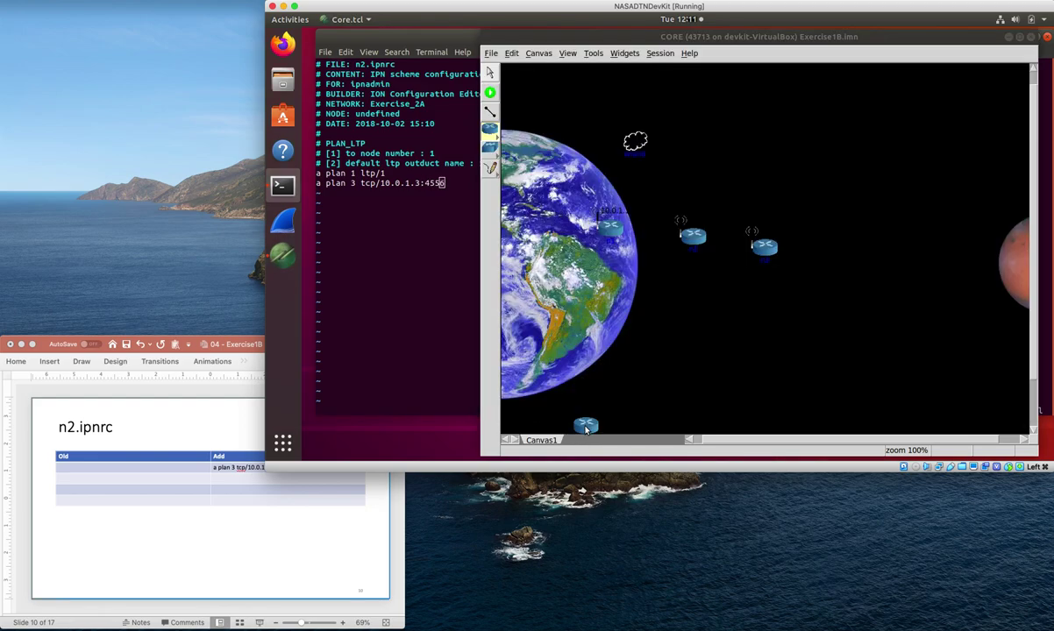
- Delete the extra router on the Earth and move router n3 onto the Earth
{"action": "left_click", "coordinate": [551, 426]}
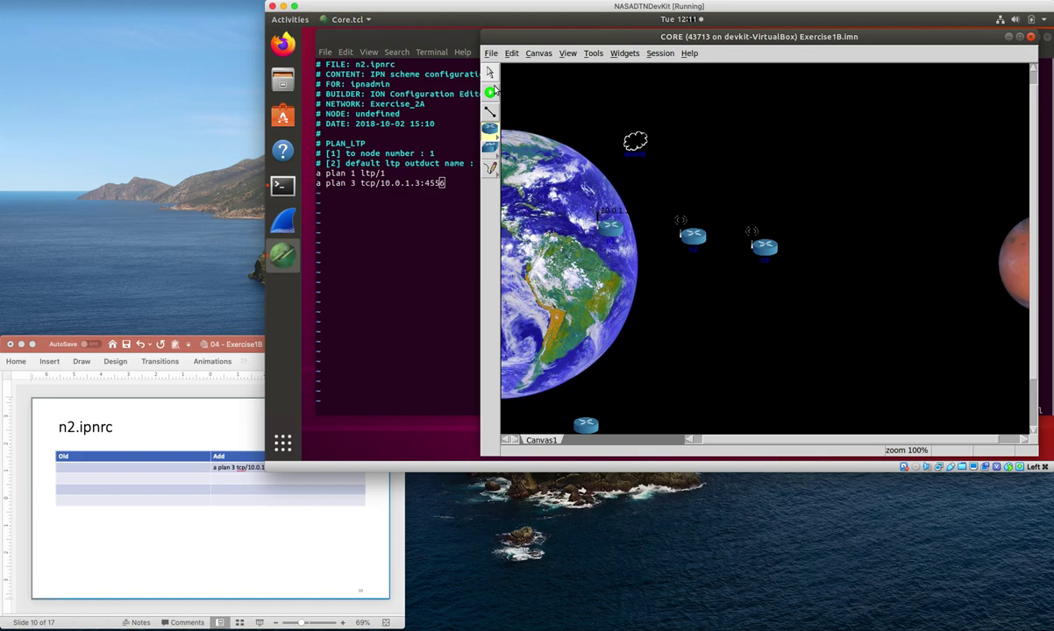
{"action": "left_click", "coordinate": [488, 76]}
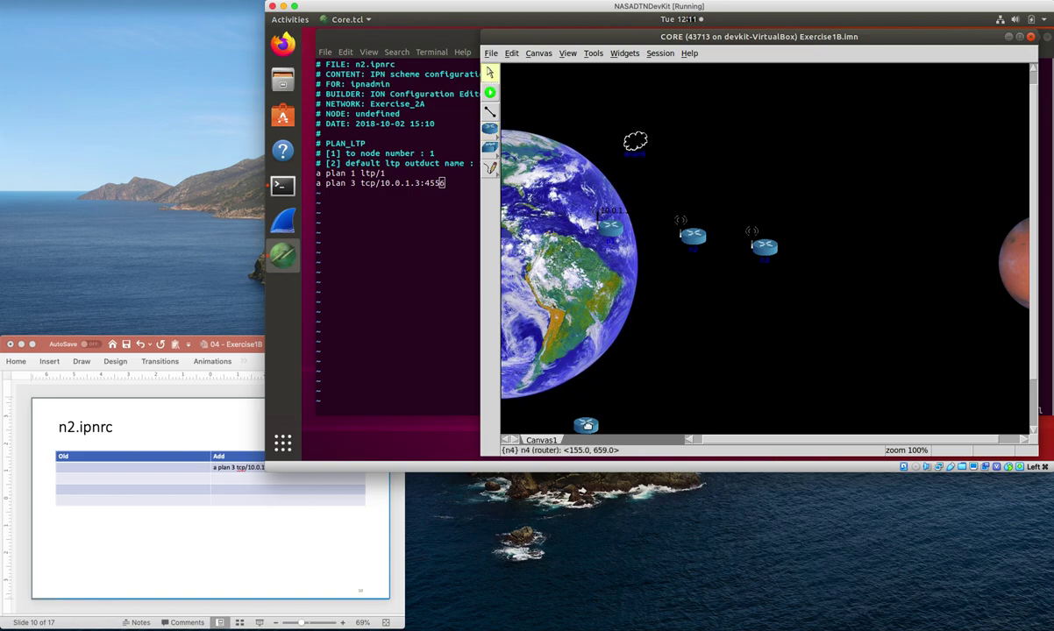
{"action": "left_click_drag", "start_coordinate": [586, 424], "coordinate": [596, 370]}
{"action": "right_click", "coordinate": [596, 370]}
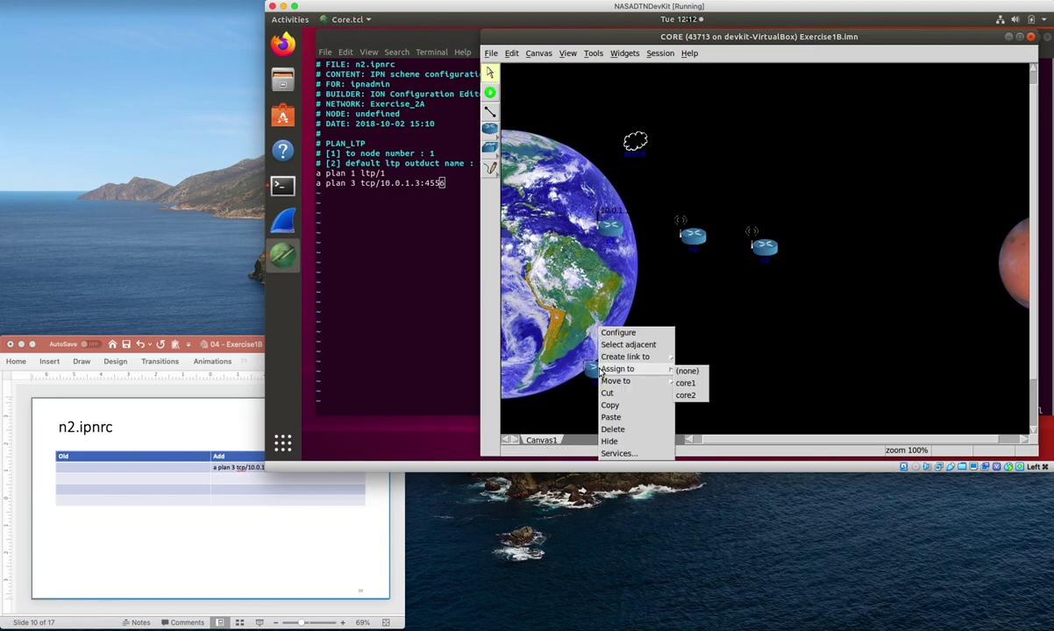
{"action": "left_click", "coordinate": [614, 429]}
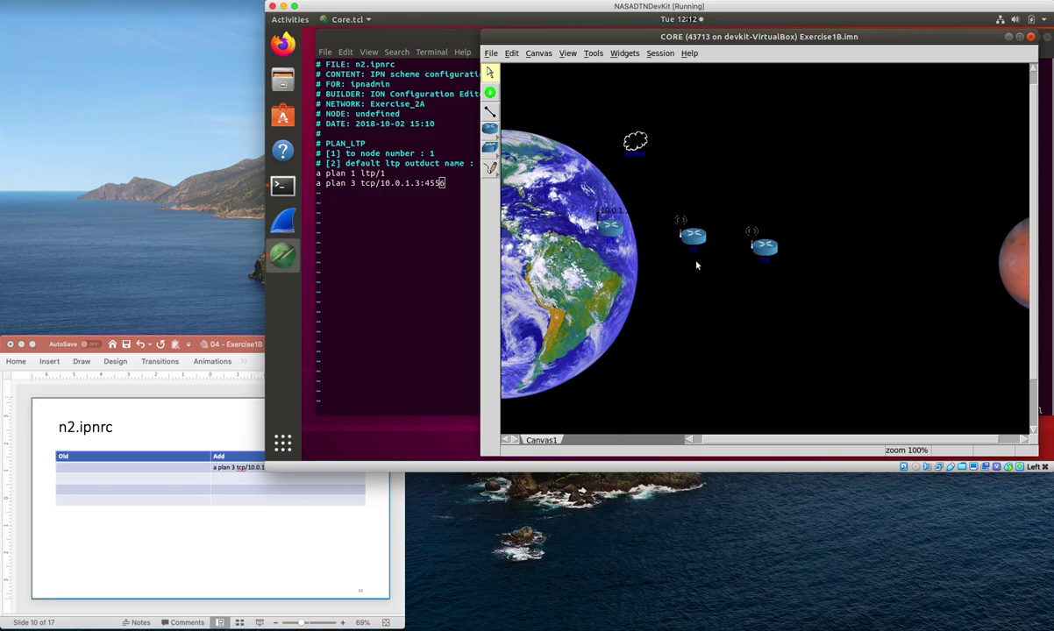
{"action": "mouse_move", "coordinate": [763, 248]}
{"action": "left_mouse_down"}
{"action": "mouse_move", "coordinate": [546, 281]}
{"action": "mouse_move", "coordinate": [569, 300]}
{"action": "mouse_move", "coordinate": [766, 236]}
{"action": "left_mouse_up"}
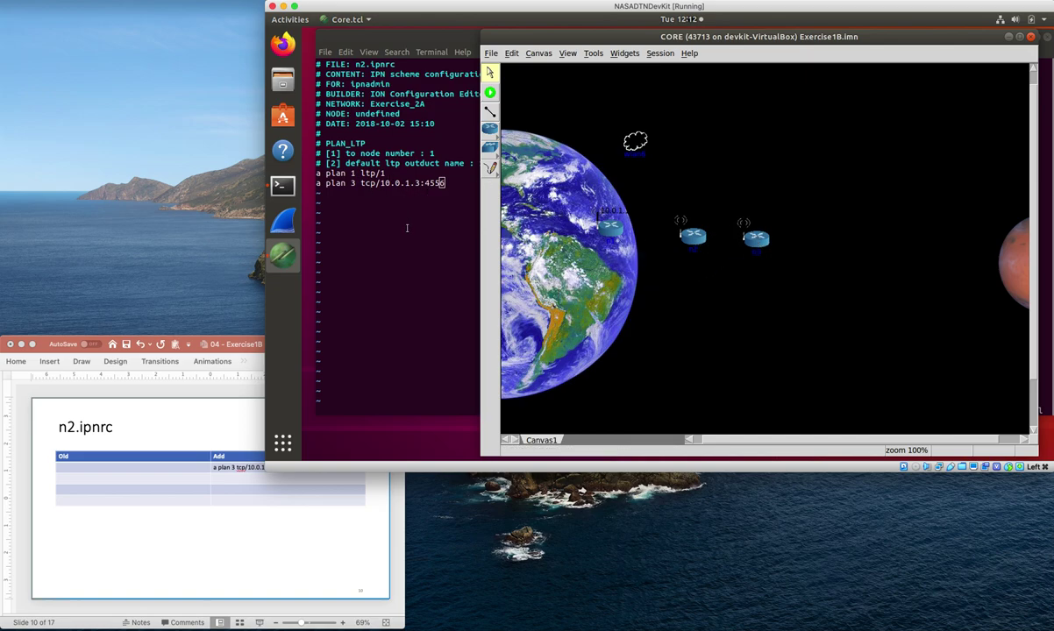
{"action": "left_click", "coordinate": [407, 228]}
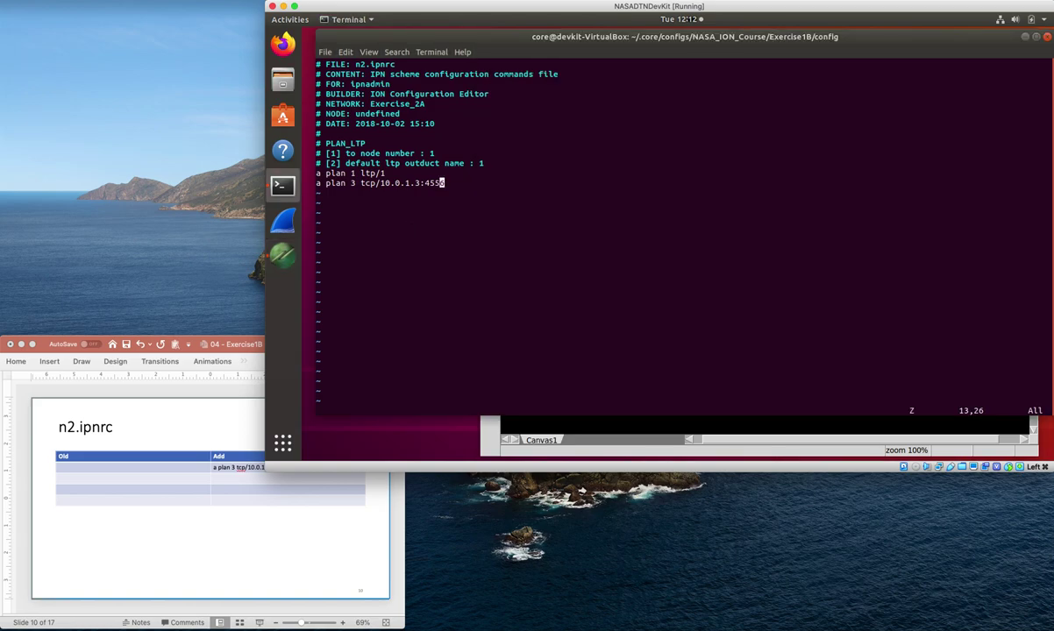
- Save n2.ipnrc with ZZ, check the next slide, and open n2.bprc in vim
{"action": "key", "text": "shift+z"}
{"action": "left_click", "coordinate": [393, 524]}
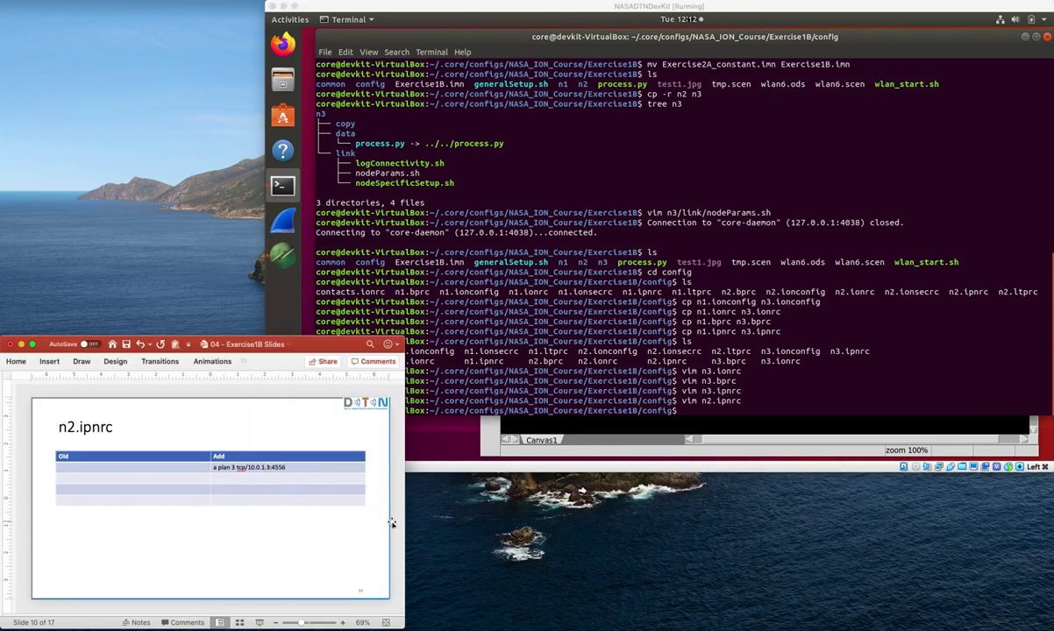
{"action": "key", "text": "Down"}
{"action": "key", "text": "Down"}
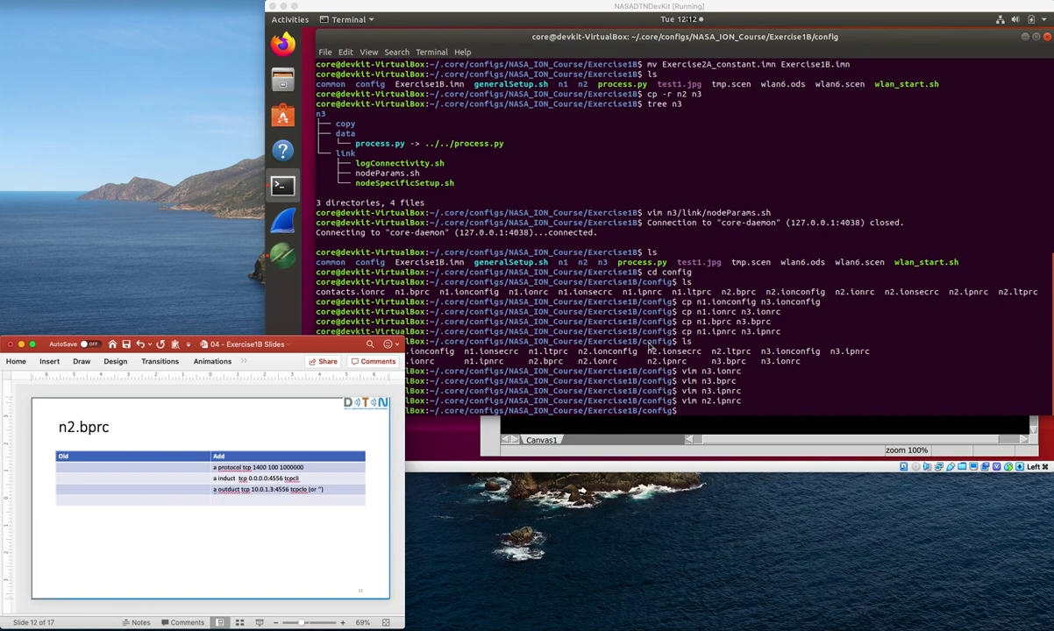
{"action": "left_click", "coordinate": [640, 344]}
{"action": "type", "text": "vim n2.bprc"}
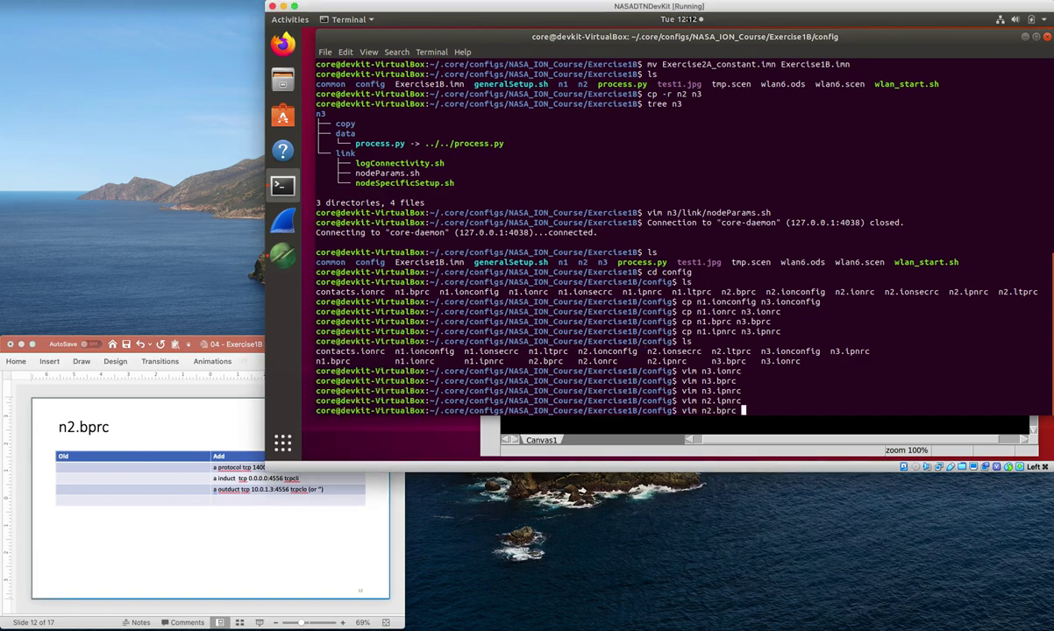
{"action": "key", "text": "Return"}
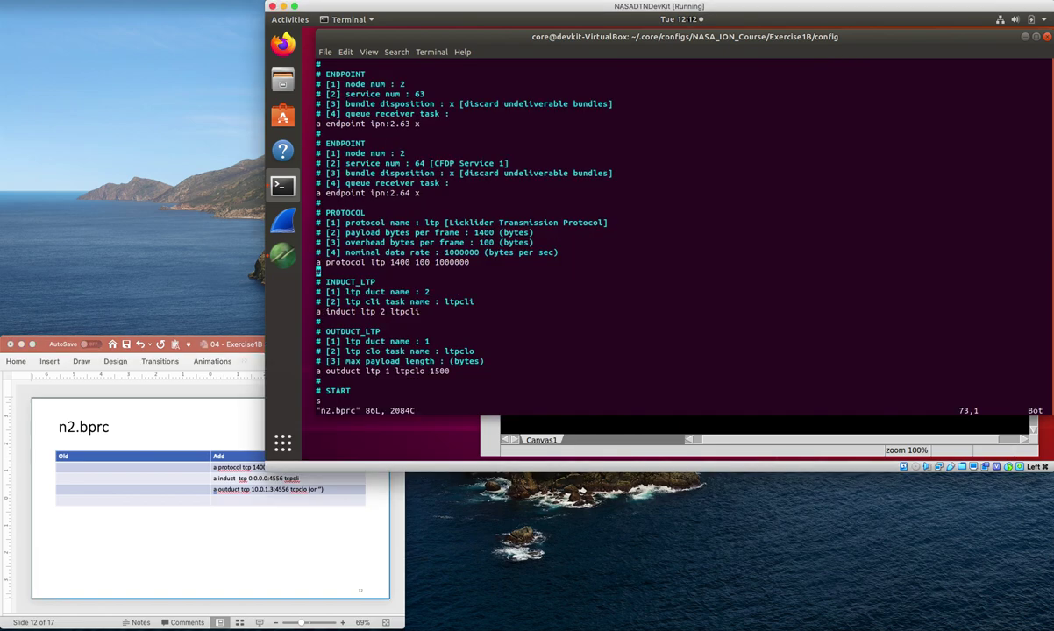
- Duplicate the 'a protocol ltp' line and change the copy's protocol to tcp
{"action": "left_click", "coordinate": [318, 262]}
{"action": "key", "text": "y"}
{"action": "key", "text": "shift+p"}
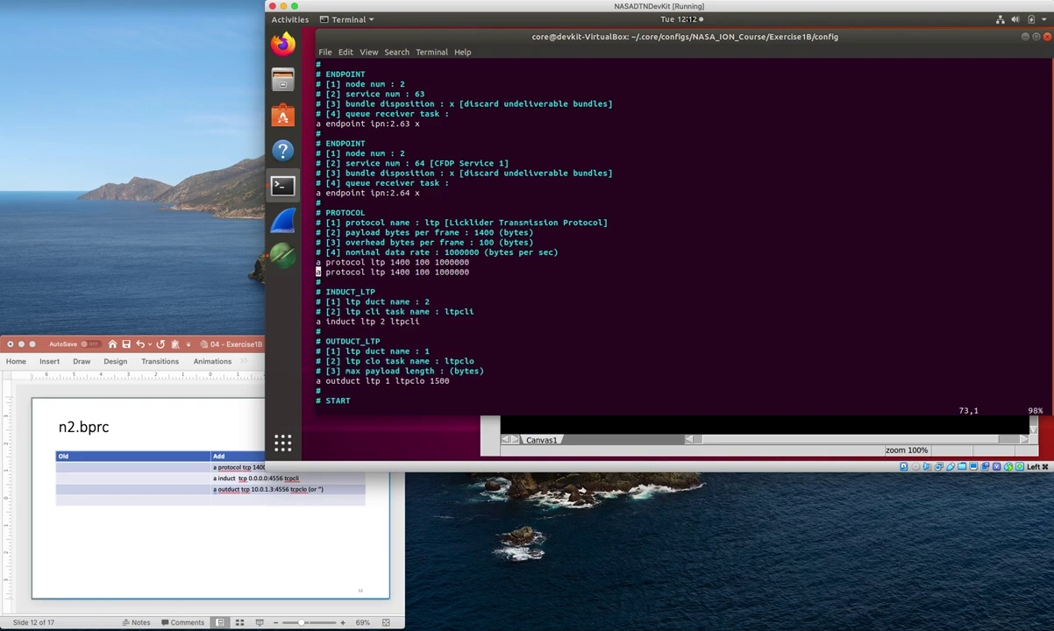
{"action": "left_click", "coordinate": [370, 272]}
{"action": "type", "text": "cw"}
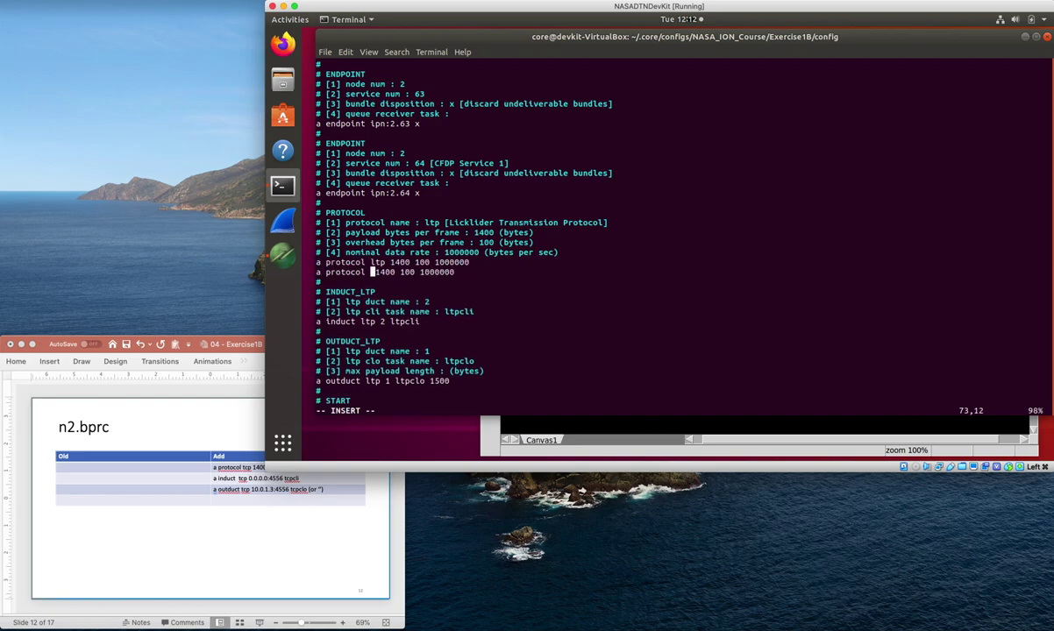
{"action": "type", "text": "tcp"}
{"action": "key", "text": "Escape"}
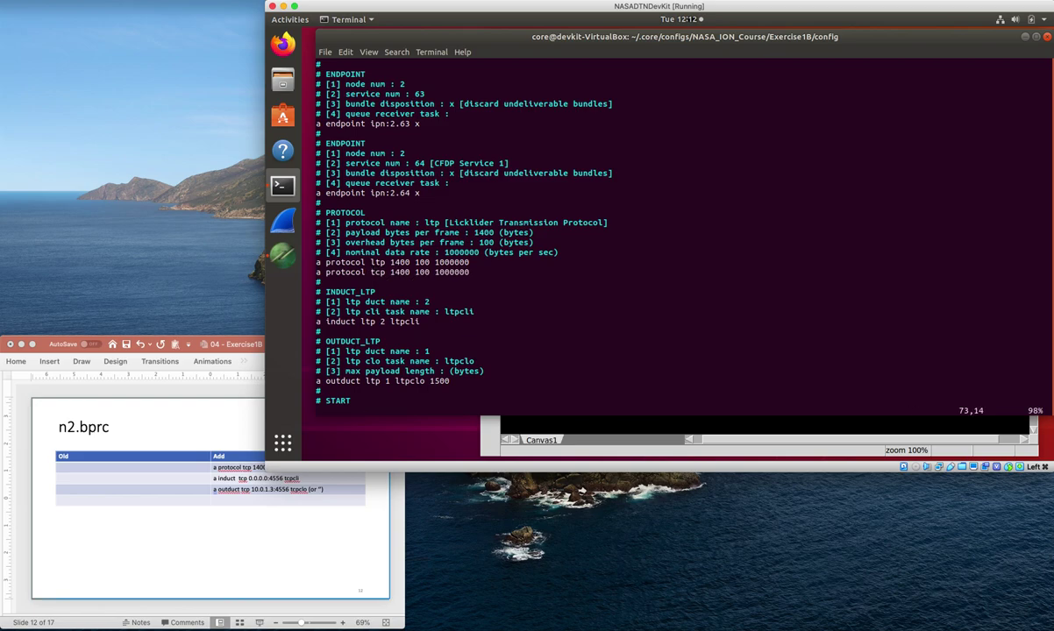
- Add the line '#a induct tcp 0.0.0.0:4556 tcpcli' below the ltp induct
{"action": "key", "text": "j"}
{"action": "key", "text": "j"}
{"action": "key", "text": "j"}
{"action": "key", "text": "j"}
{"action": "type", "text": "o#"}
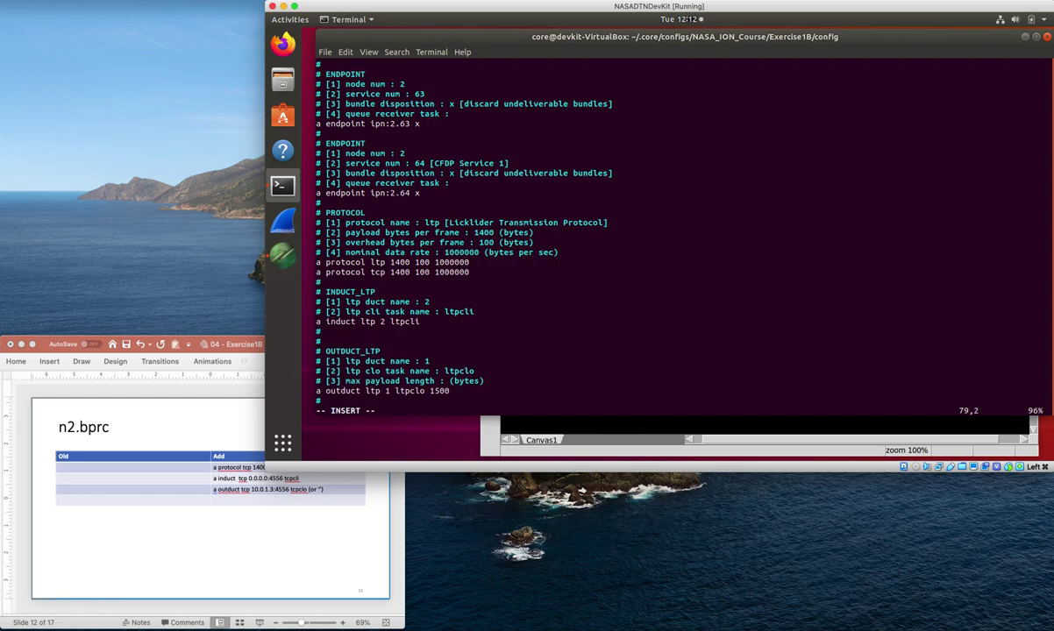
{"action": "type", "text": "a induct tcp 0.0.0.0:4556 tcpcli"}
{"action": "key", "text": "Escape"}
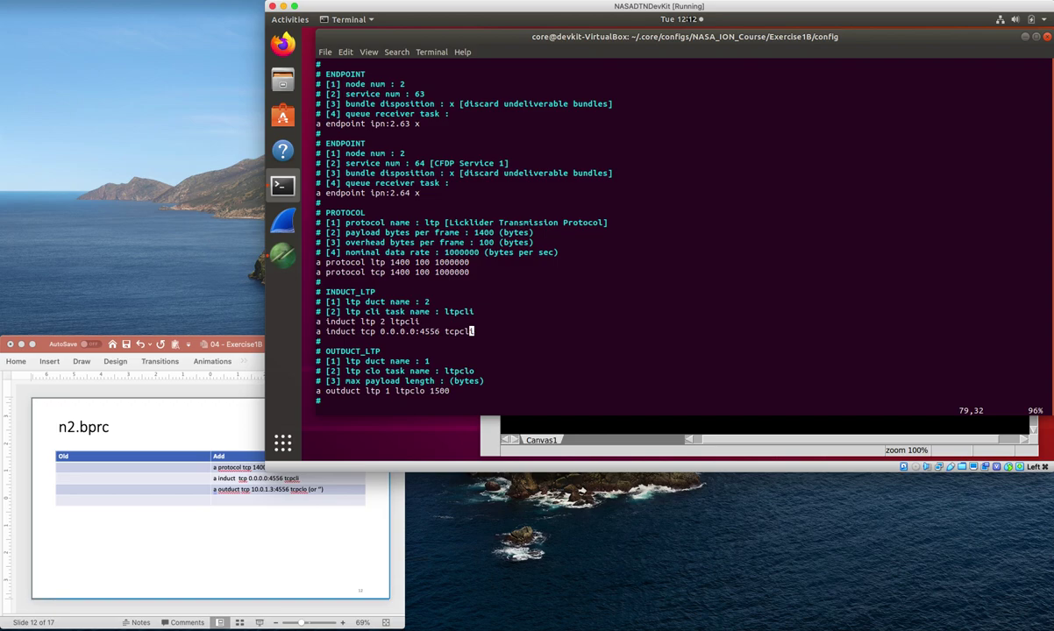
- Add a tcp outduct line for 10.0.1.3:4556, then scroll the slides
{"action": "key", "text": "Down"}
{"action": "key", "text": "Down"}
{"action": "key", "text": "Down"}
{"action": "key", "text": "Down"}
{"action": "key", "text": "Down"}
{"action": "key", "text": "Down"}
{"action": "type", "text": "o"}
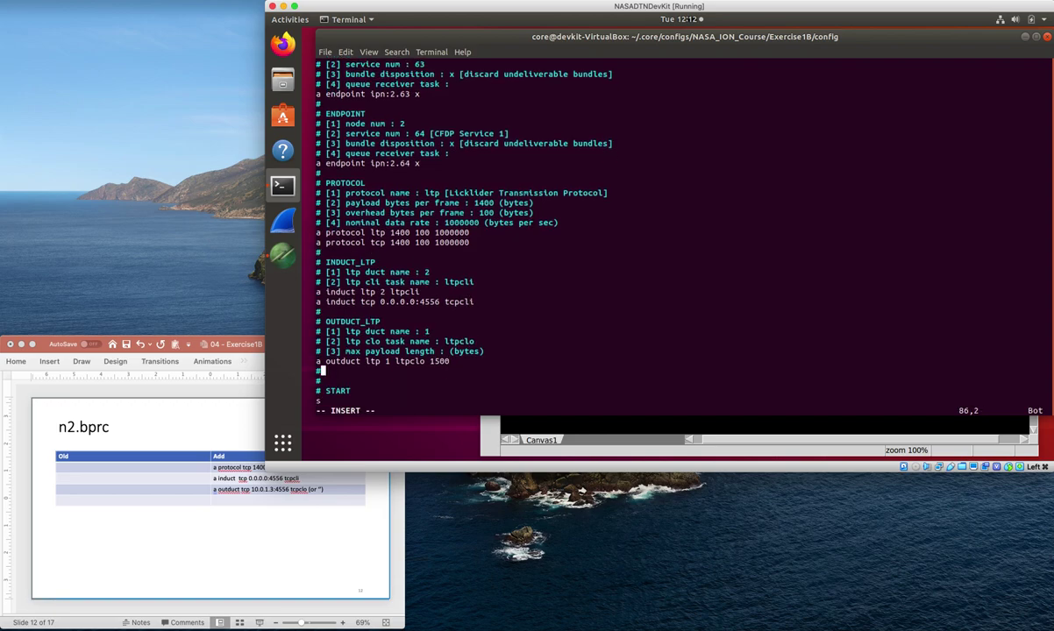
{"action": "type", "text": "a outduct tcp 10.0.1.3:"}
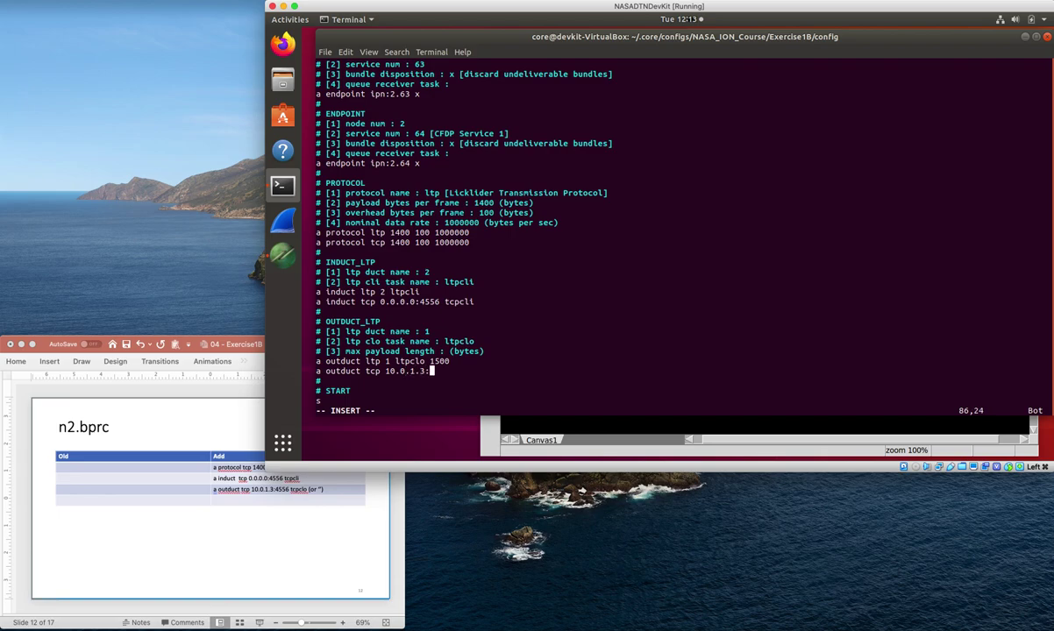
{"action": "type", "text": "4556 '"}
{"action": "left_click", "coordinate": [355, 523]}
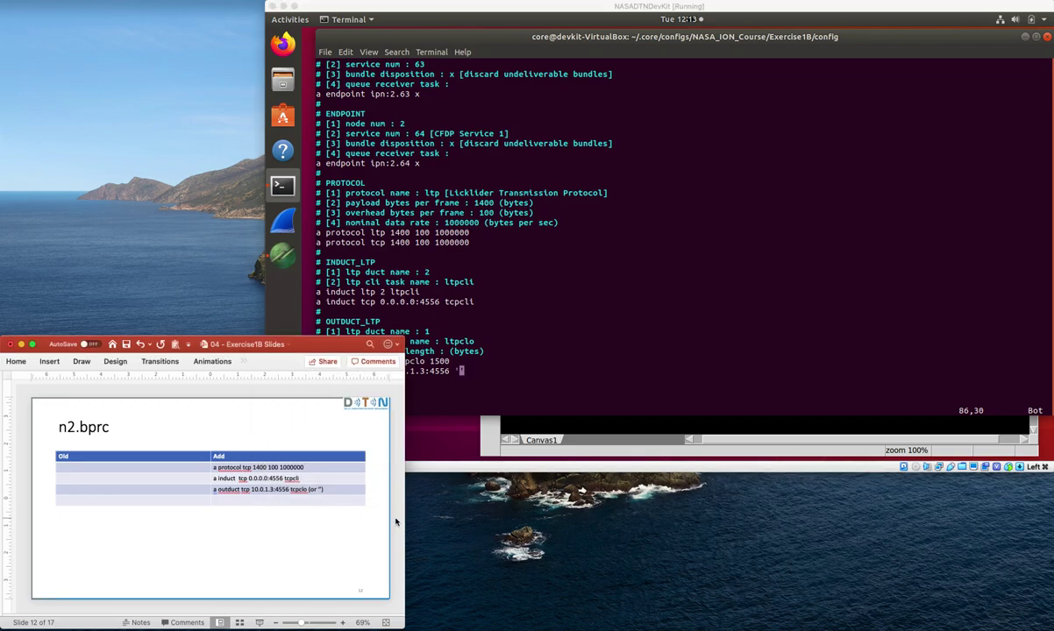
{"action": "scroll", "coordinate": [396, 522], "scroll_direction": "down", "scroll_amount": 2}
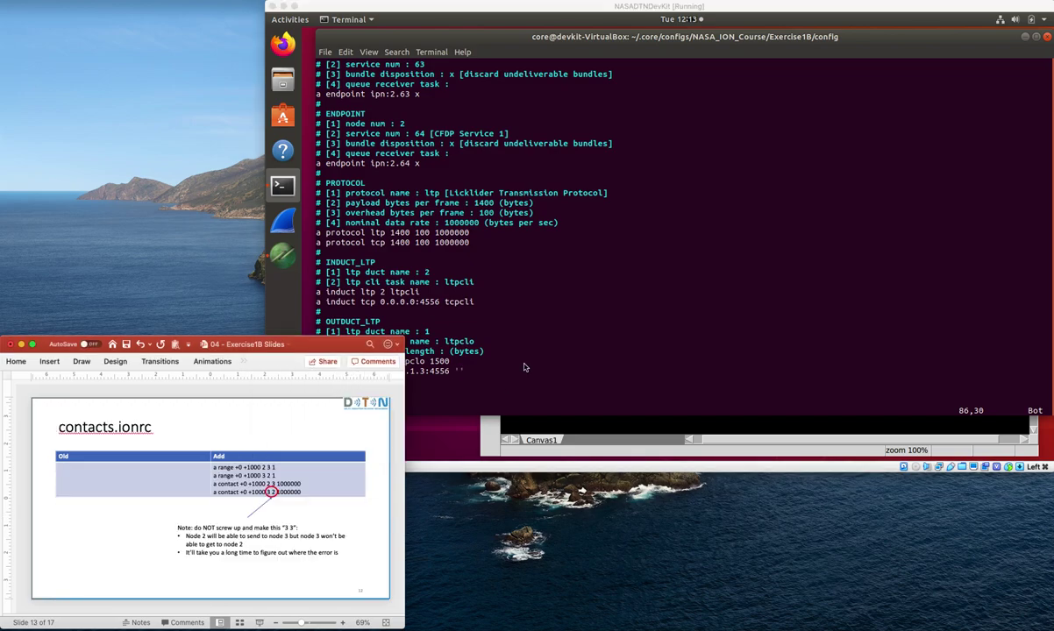
- Save and close n2.bprc with ZZ, glance at CORE, and return to the terminal
{"action": "left_click", "coordinate": [552, 331]}
{"action": "key", "text": "shift+z"}
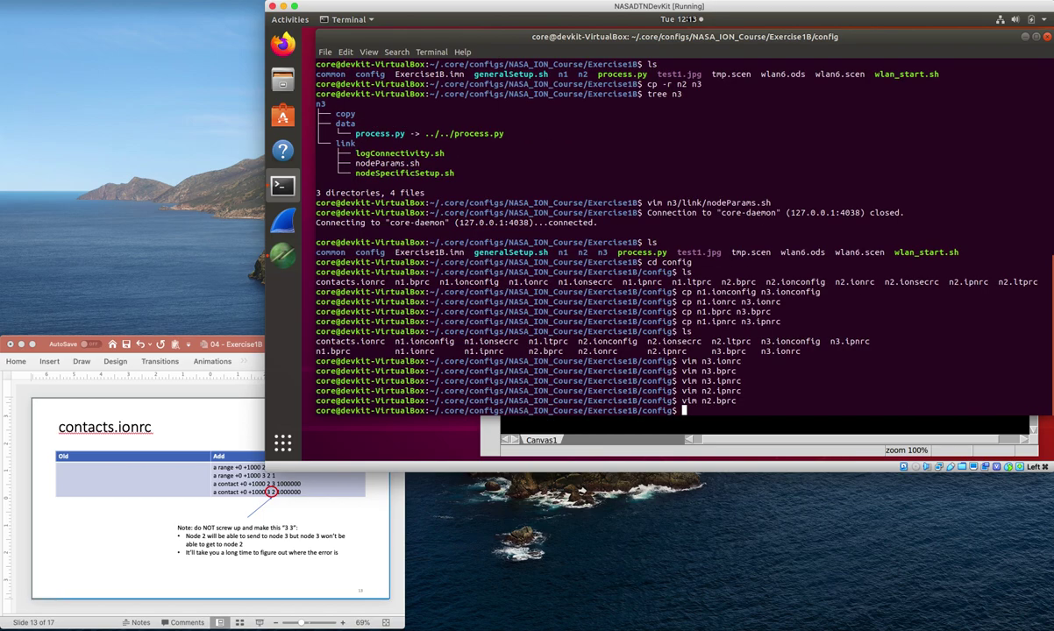
{"action": "left_click", "coordinate": [631, 430]}
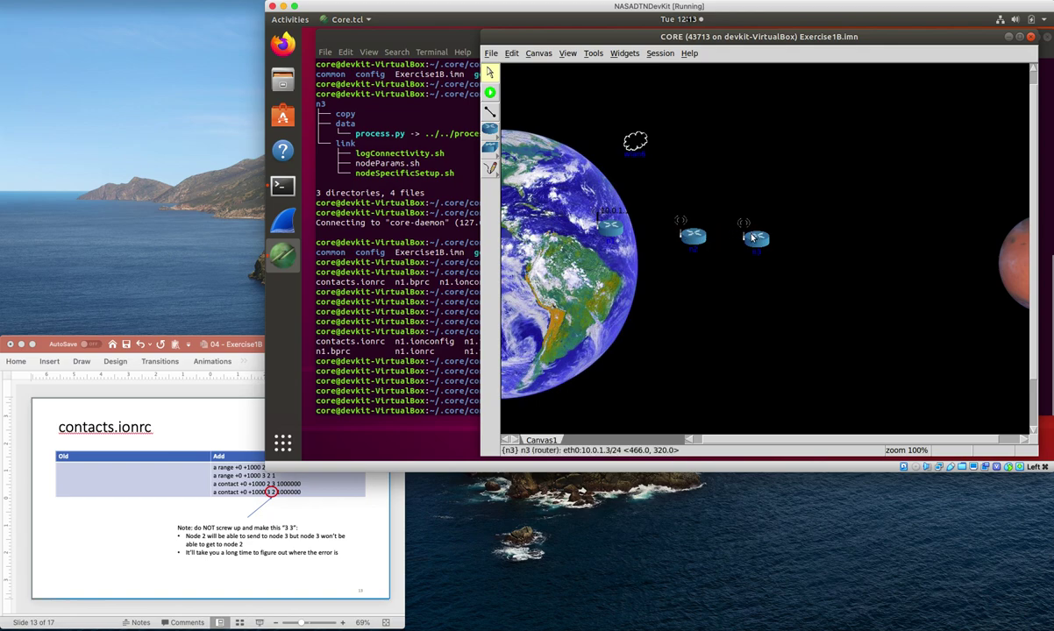
{"action": "left_click", "coordinate": [454, 313]}
- Open contacts.ionrc in vim and jump to the end of the file
{"action": "type", "text": "vi"}
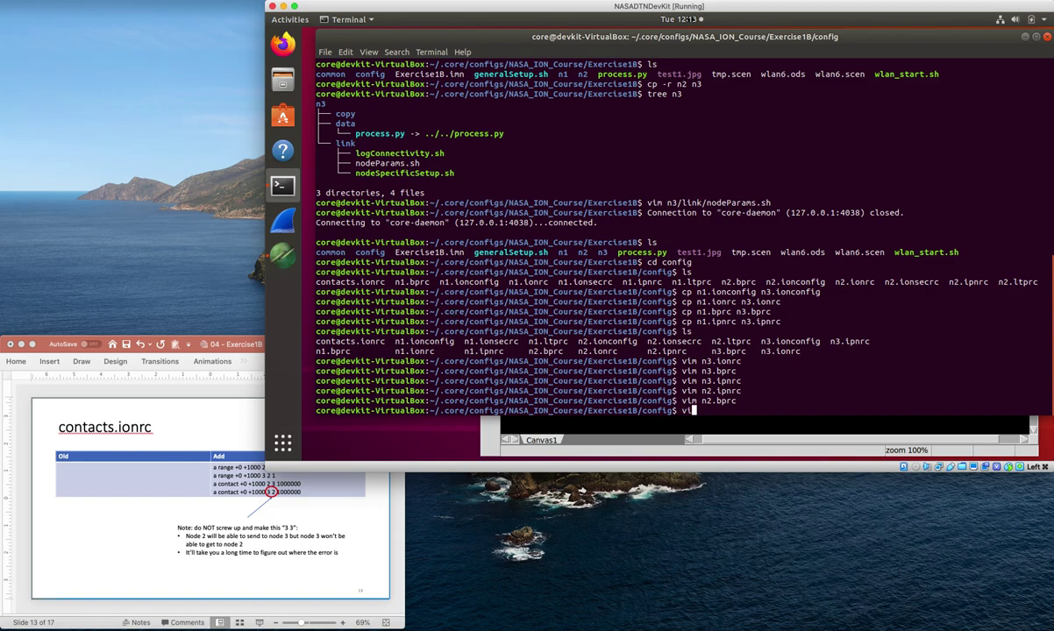
{"action": "type", "text": "m contacts.ionrc"}
{"action": "key", "text": "Return"}
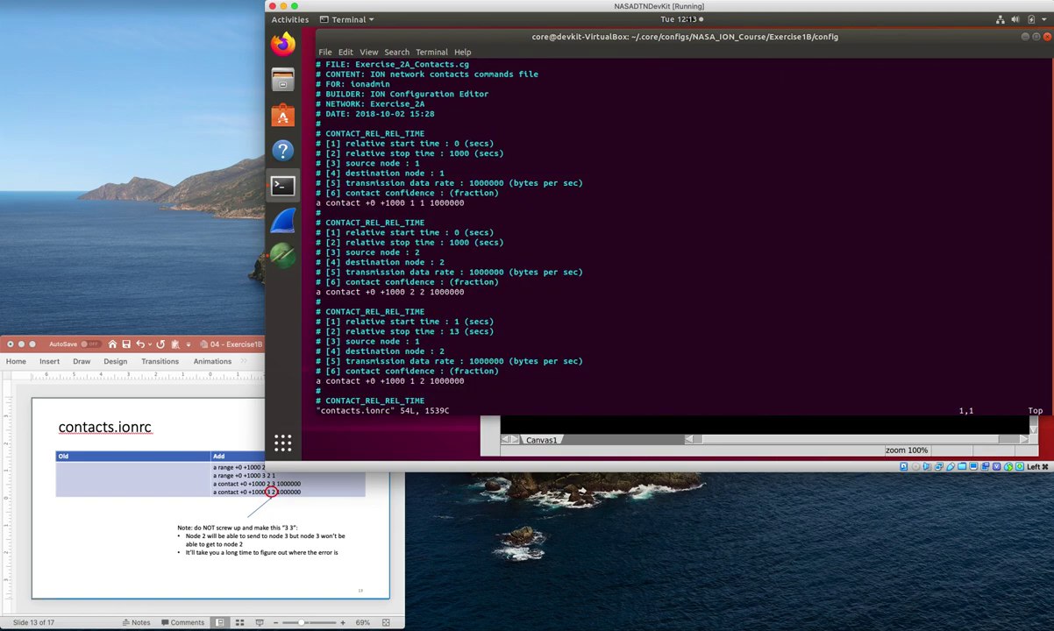
{"action": "key", "text": "Down"}
{"action": "key", "text": "Down"}
{"action": "key", "text": "Down"}
{"action": "key", "text": "Down"}
{"action": "key", "text": "Down"}
{"action": "key", "text": "Down"}
{"action": "key", "text": "Down"}
{"action": "key", "text": "Down"}
{"action": "key", "text": "Down"}
{"action": "key", "text": "Down"}
{"action": "key", "text": "Down"}
{"action": "key", "text": "Down"}
{"action": "key", "text": "Down"}
{"action": "key", "text": "Down"}
{"action": "key", "text": "Down"}
{"action": "key", "text": "Down"}
{"action": "key", "text": "Down"}
{"action": "key", "text": "shift+g"}
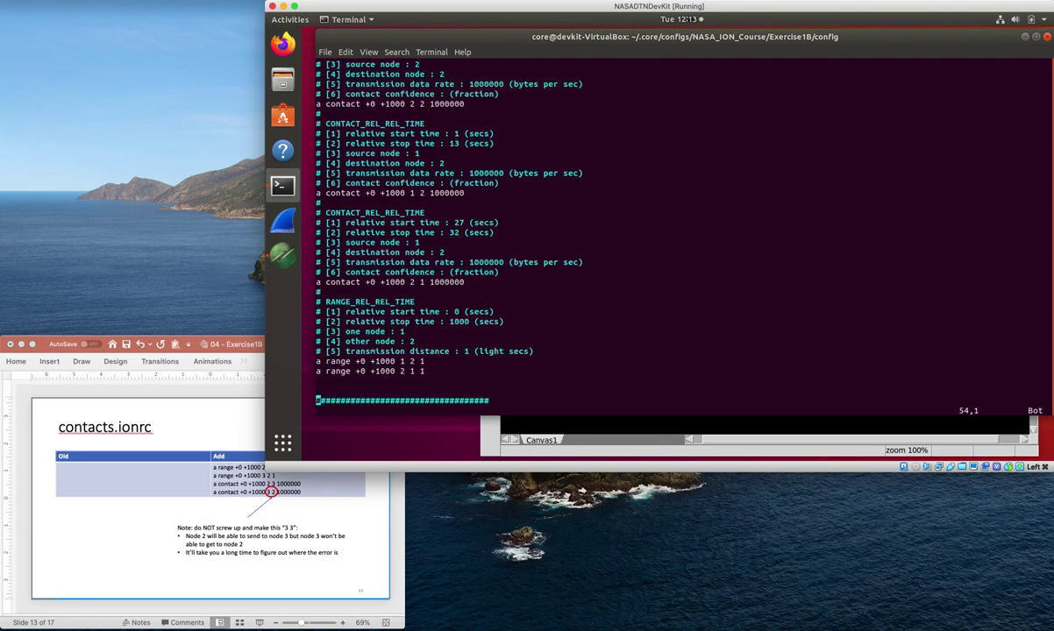
- Append 'a range +0 +1000 2 3 1' and highlight its node pair
{"action": "type", "text": "o"}
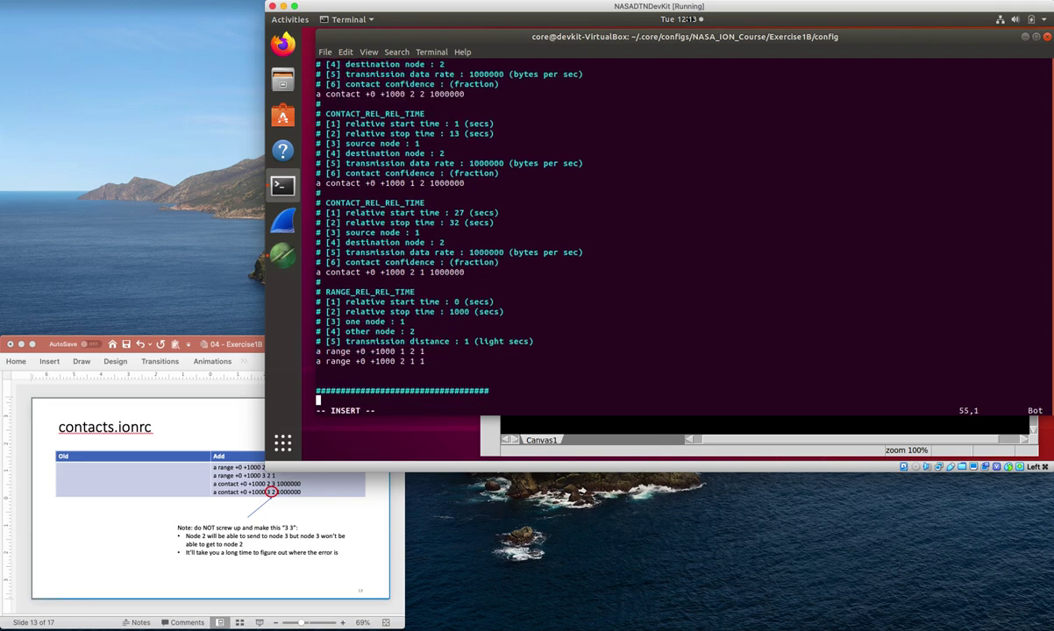
{"action": "type", "text": "a range +0 +1000 2 3 1"}
{"action": "key", "text": "Return"}
{"action": "key", "text": "Escape"}
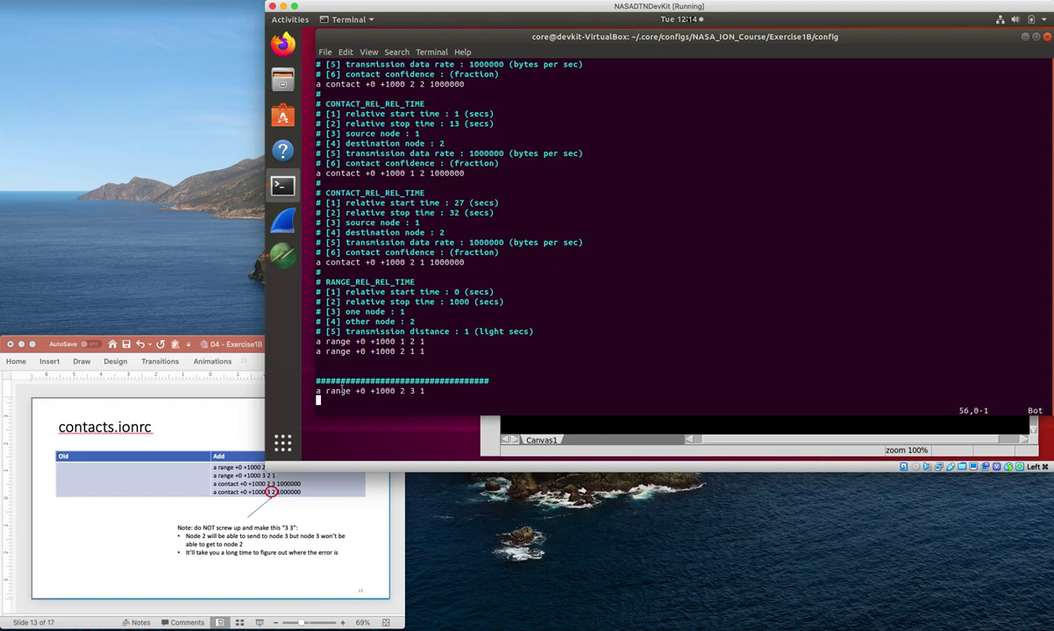
{"action": "mouse_move", "coordinate": [401, 391]}
{"action": "left_mouse_down"}
{"action": "mouse_move", "coordinate": [415, 391]}
{"action": "mouse_move", "coordinate": [357, 391]}
{"action": "mouse_move", "coordinate": [394, 391]}
{"action": "left_mouse_up"}
{"action": "left_click", "coordinate": [361, 394]}
{"action": "left_click_drag", "start_coordinate": [316, 391], "coordinate": [425, 391]}
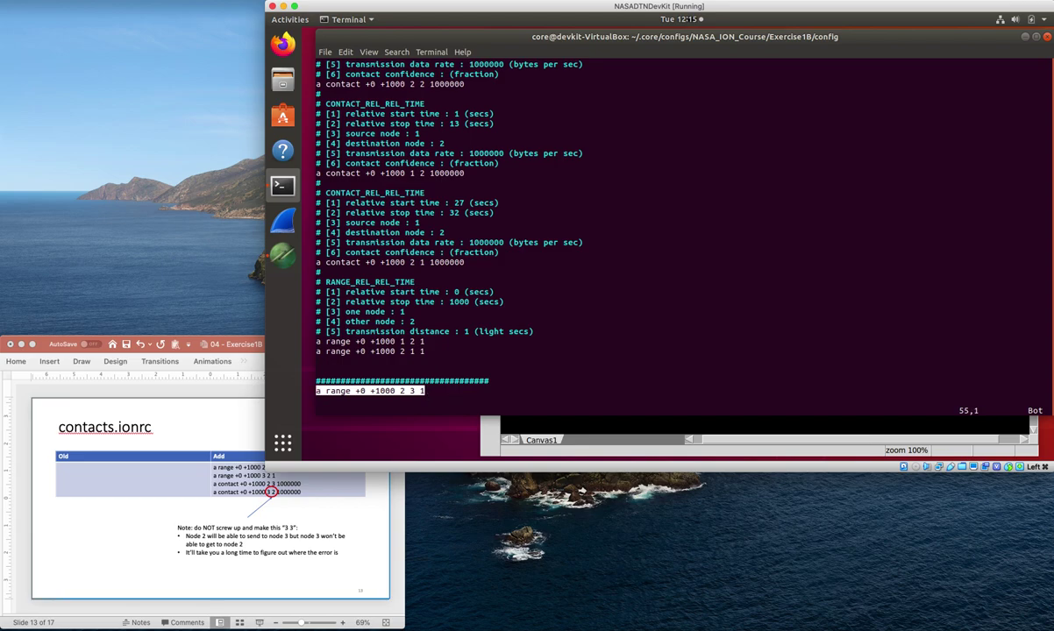
- Duplicate the range line and swap its nodes to read 'a range +0 +1000 3 2 1'
{"action": "key", "text": "k"}
{"action": "key", "text": "y"}
{"action": "key", "text": "y"}
{"action": "key", "text": "P"}
{"action": "key", "text": "j"}
{"action": "key", "text": "l"}
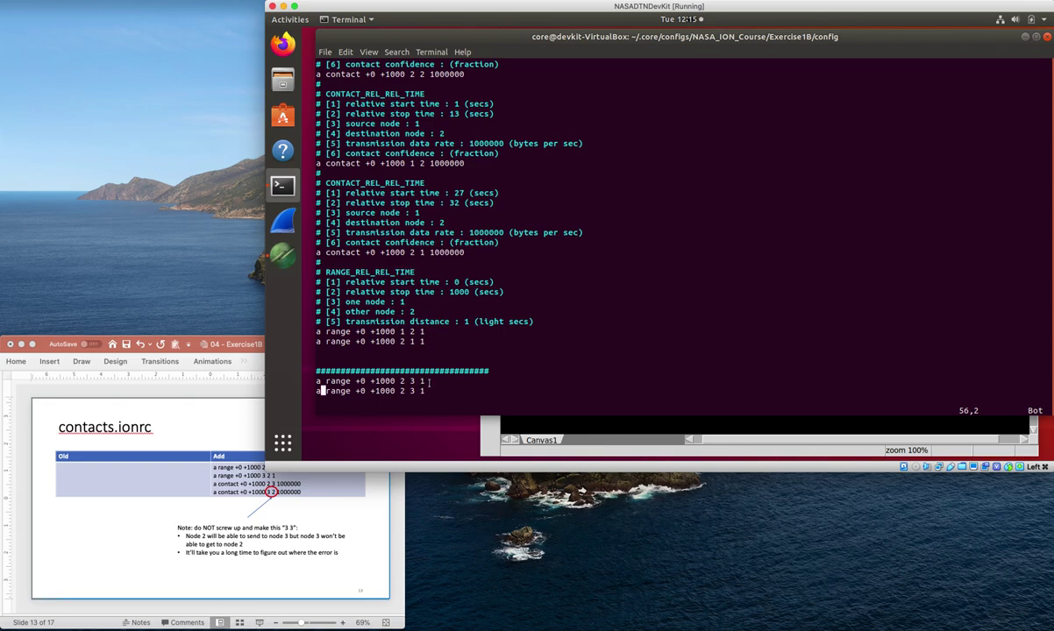
{"action": "key", "text": "Right"}
{"action": "key", "text": "Right"}
{"action": "key", "text": "Right"}
{"action": "key", "text": "Right"}
{"action": "key", "text": "Right"}
{"action": "key", "text": "Right"}
{"action": "key", "text": "Right"}
{"action": "key", "text": "Right"}
{"action": "key", "text": "Right"}
{"action": "key", "text": "Right"}
{"action": "key", "text": "Right"}
{"action": "key", "text": "Right"}
{"action": "key", "text": "Right"}
{"action": "key", "text": "Right"}
{"action": "key", "text": "Right"}
{"action": "key", "text": "Right"}
{"action": "key", "text": "Right"}
{"action": "key", "text": "r"}
{"action": "key", "text": "3"}
{"action": "key", "text": "r"}
{"action": "key", "text": "2"}
{"action": "key", "text": "Down"}
{"action": "key", "text": "o"}
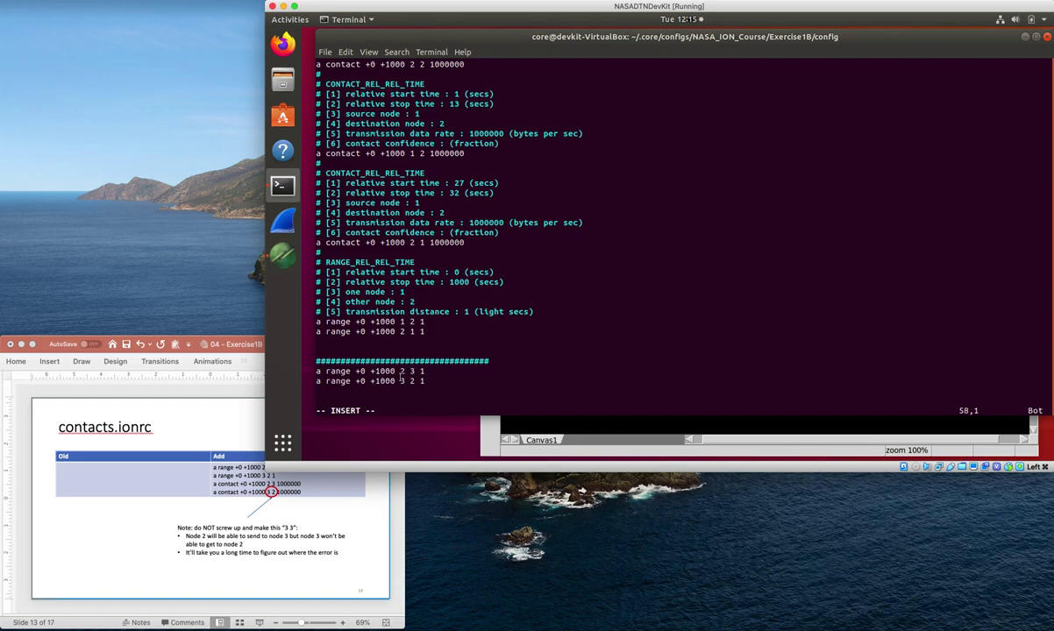
{"action": "left_click", "coordinate": [400, 371]}
{"action": "triple_click", "coordinate": [421, 382]}
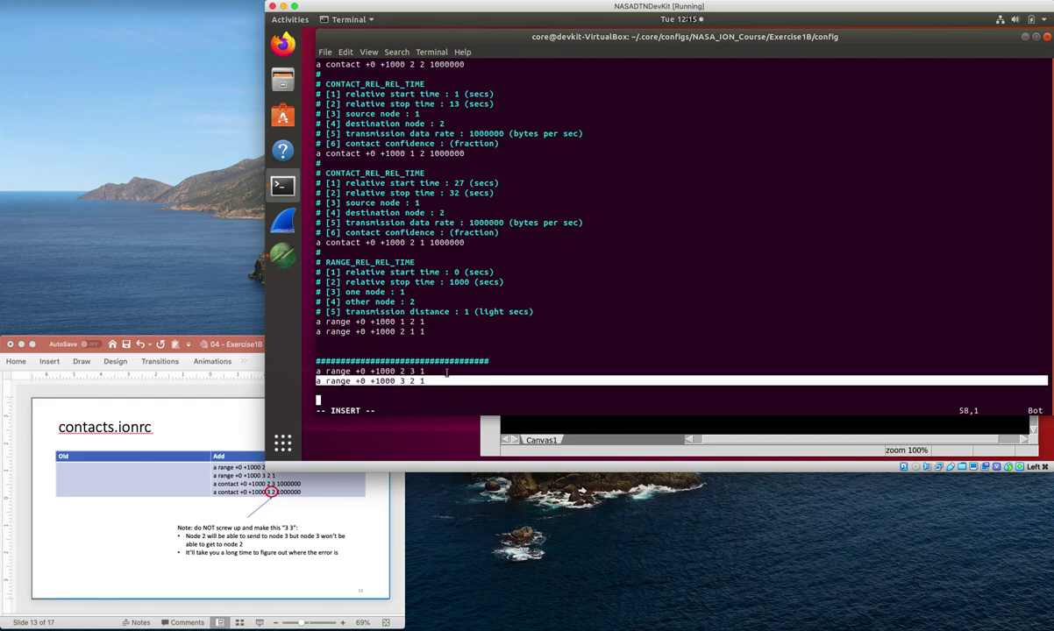
{"action": "left_click", "coordinate": [419, 384]}
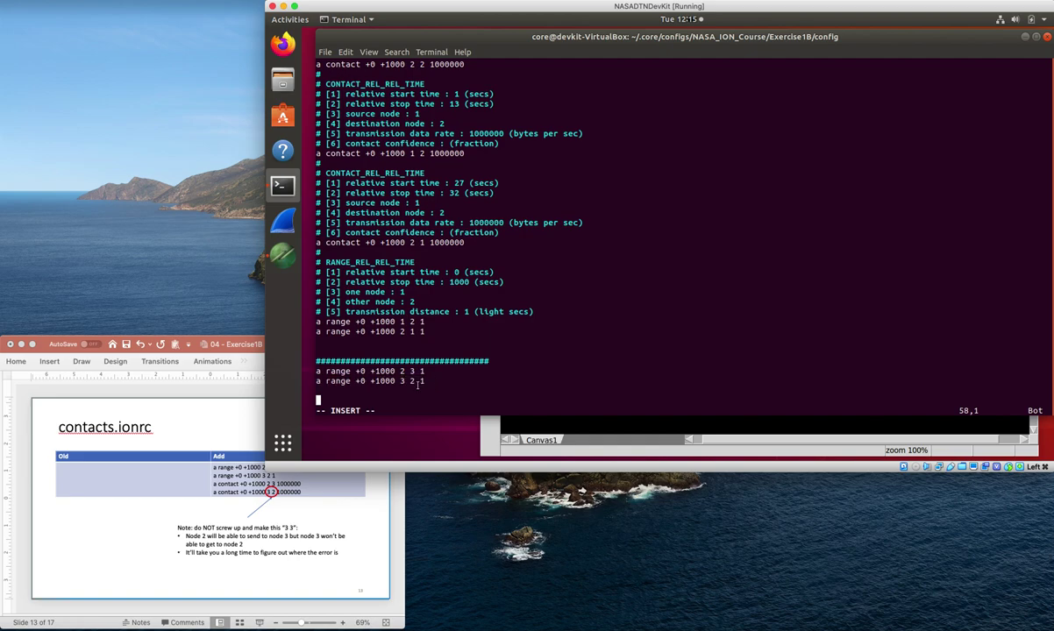
{"action": "key", "text": "Escape"}
{"action": "key", "text": "i"}
{"action": "type", "text": "a contact +0 +1000 2"}
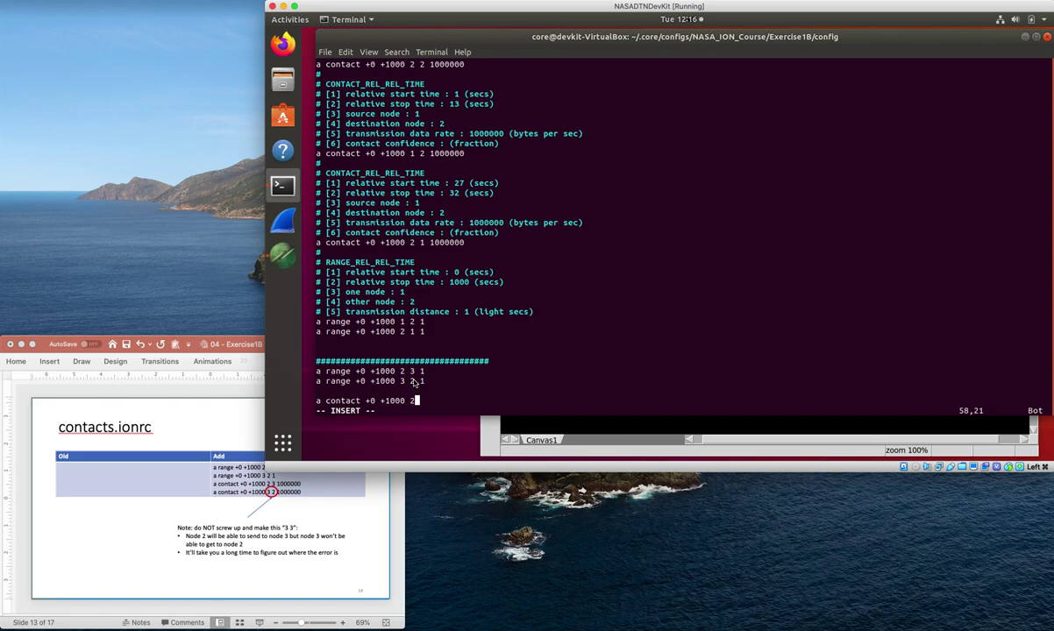
{"action": "type", "text": " 3 1000000"}
- Duplicate the 2-3 contact line, change the copy to nodes 3 2 at 1000000, and advance the slide
{"action": "key", "text": "Return"}
{"action": "key", "text": "Escape"}
{"action": "key", "text": "k"}
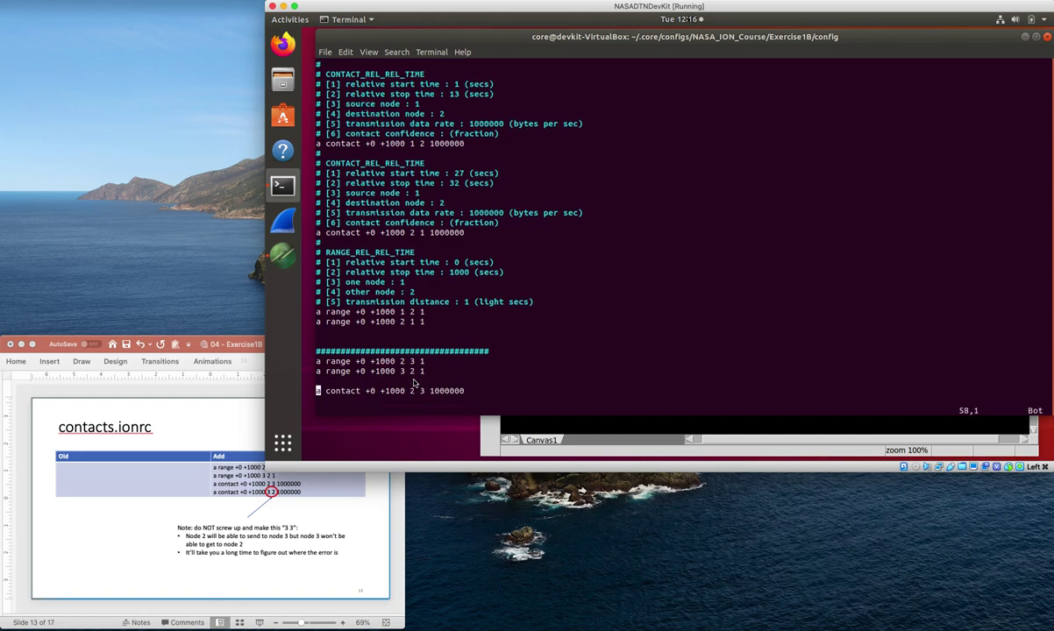
{"action": "key", "text": "d"}
{"action": "key", "text": "d"}
{"action": "key", "text": "shift+p"}
{"action": "key", "text": "p"}
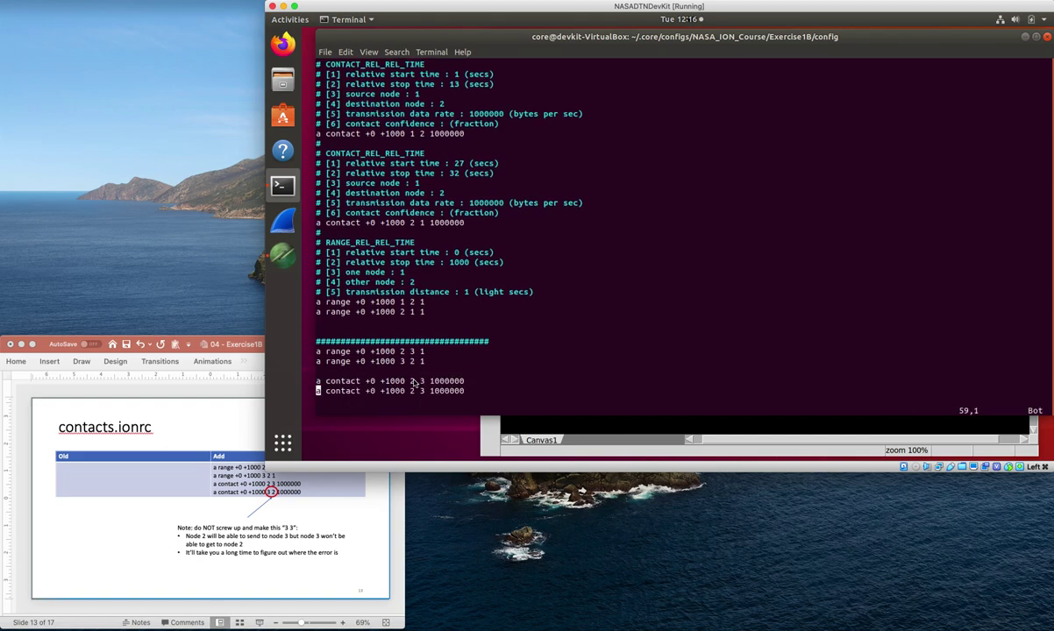
{"action": "key", "text": "l"}
{"action": "key", "text": "l"}
{"action": "key", "text": "l"}
{"action": "key", "text": "l"}
{"action": "key", "text": "l"}
{"action": "key", "text": "l"}
{"action": "key", "text": "l"}
{"action": "key", "text": "l"}
{"action": "key", "text": "l"}
{"action": "key", "text": "l"}
{"action": "key", "text": "l"}
{"action": "key", "text": "l"}
{"action": "key", "text": "l"}
{"action": "key", "text": "l"}
{"action": "key", "text": "l"}
{"action": "key", "text": "l"}
{"action": "key", "text": "l"}
{"action": "key", "text": "l"}
{"action": "key", "text": "l"}
{"action": "key", "text": "l"}
{"action": "key", "text": "l"}
{"action": "key", "text": "r"}
{"action": "key", "text": "j"}
{"action": "left_click", "coordinate": [394, 498]}
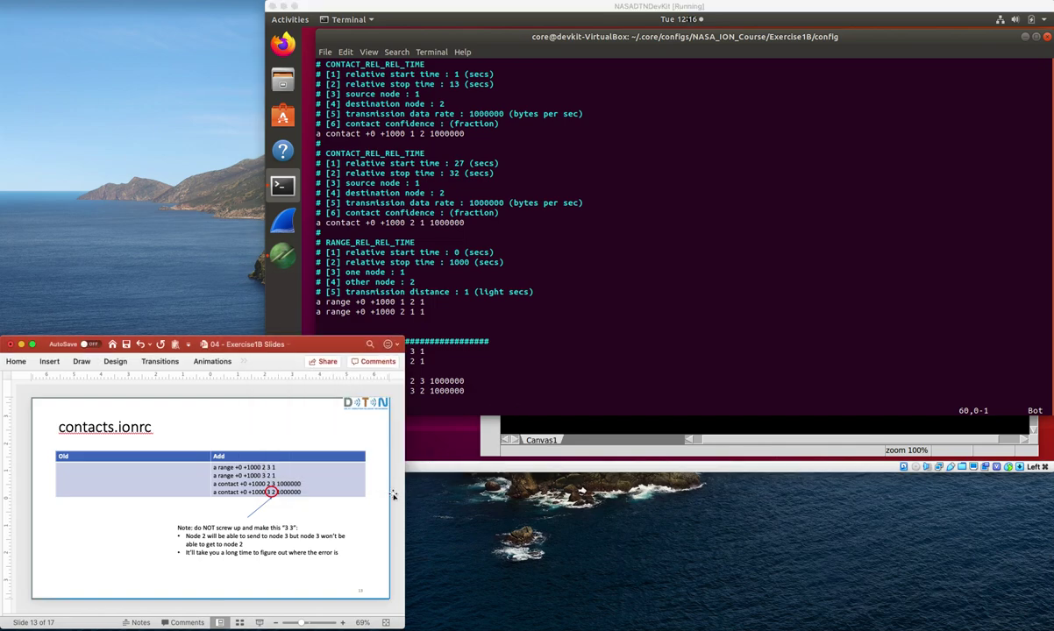
{"action": "key", "text": "Down"}
- Quit contacts.ionrc with :q and start the Exercise1B session in CORE
{"action": "left_click", "coordinate": [592, 358]}
{"action": "type", "text": ":q"}
{"action": "key", "text": "Return"}
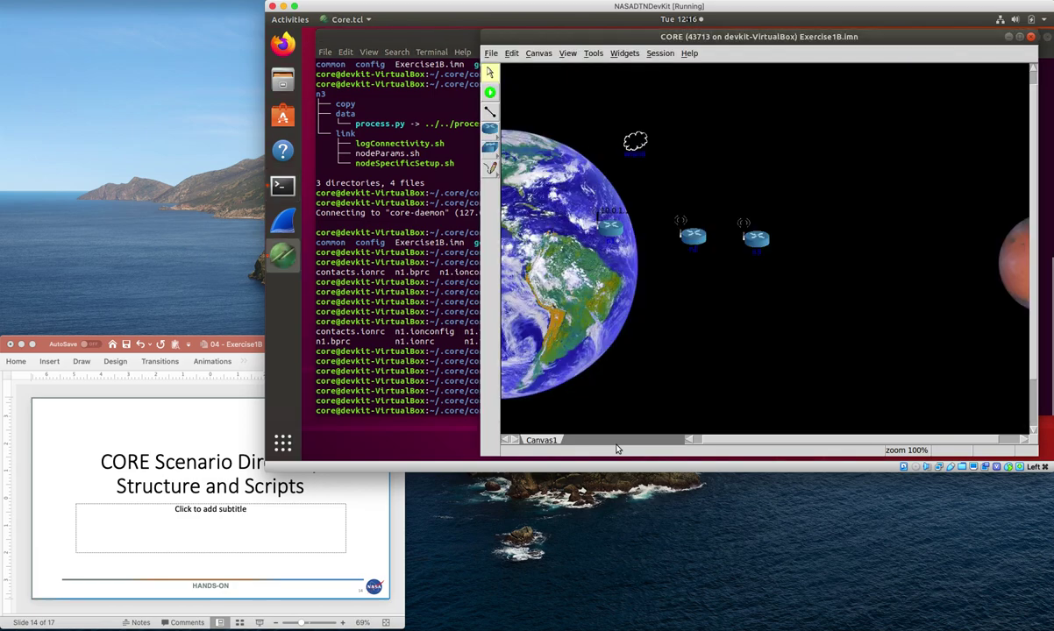
{"action": "left_click", "coordinate": [581, 421]}
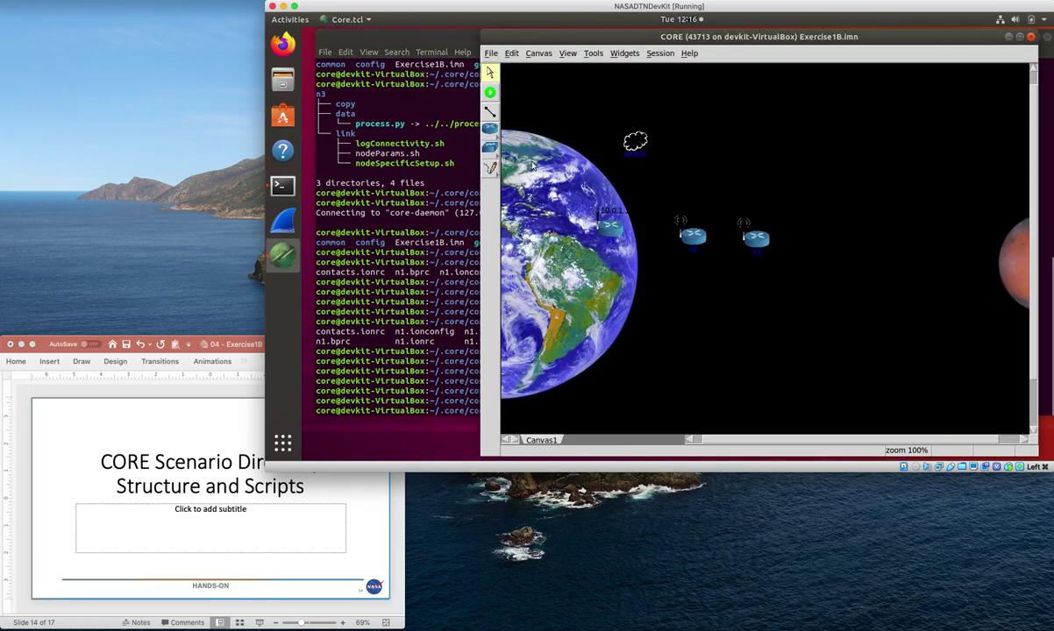
{"action": "left_click", "coordinate": [491, 92]}
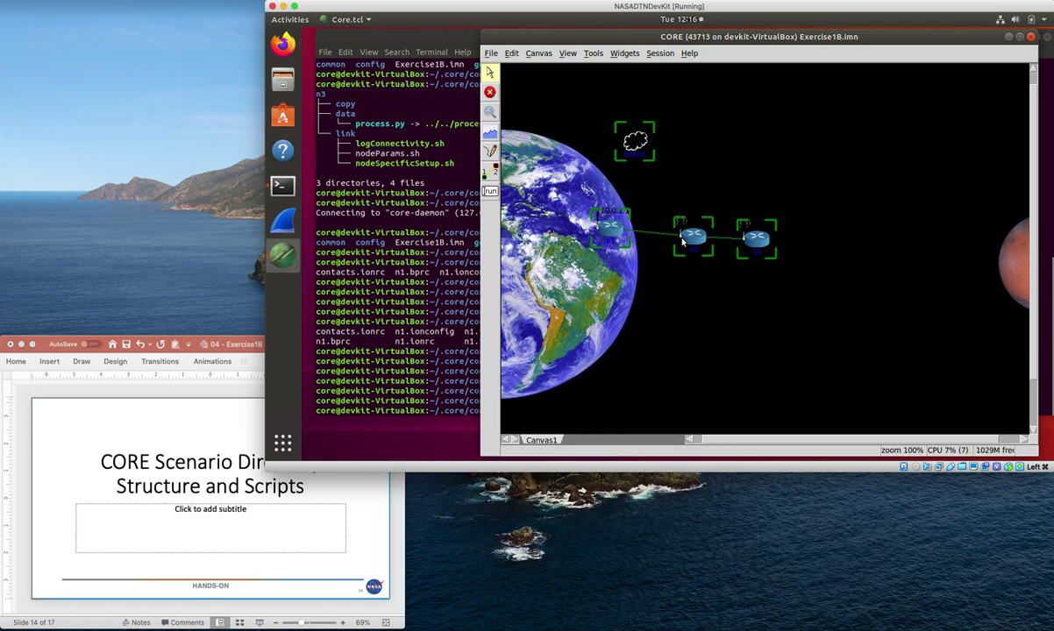
{"action": "left_click_drag", "start_coordinate": [750, 245], "coordinate": [759, 237]}
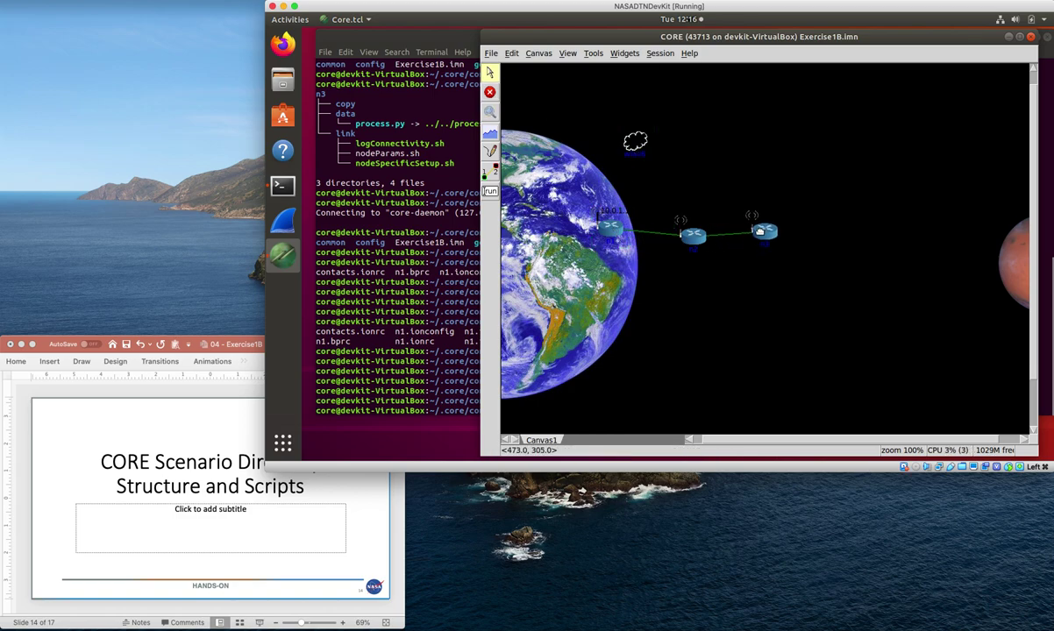
- From node n1's shell, run 'bping ipn:1.3 ipn:3.1' and watch the replies
{"action": "double_click", "coordinate": [612, 229]}
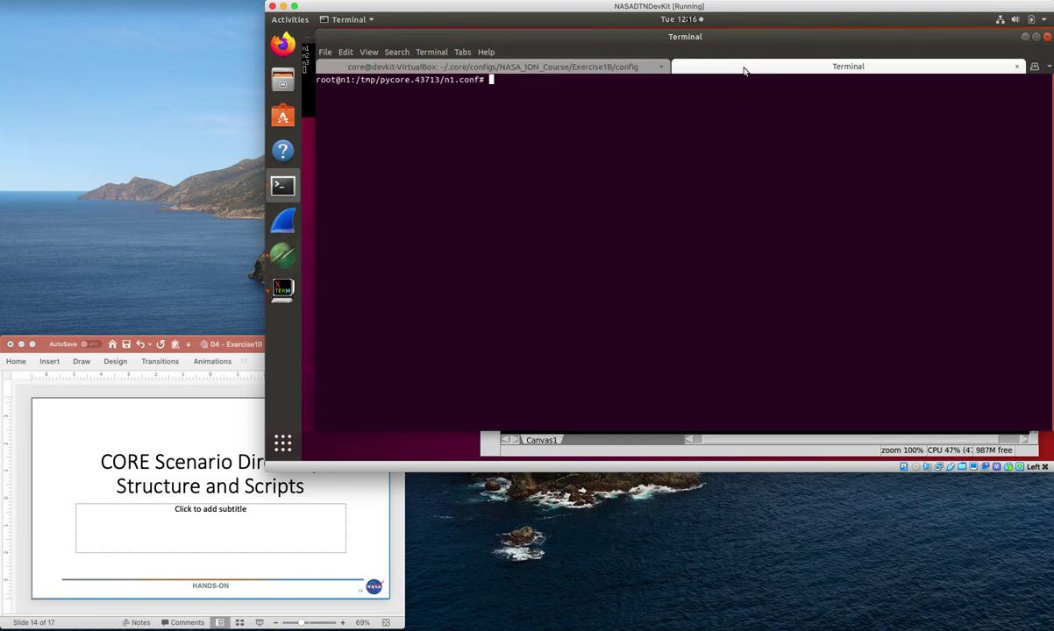
{"action": "type", "text": "bping ipn:1.3 ipn:3.1"}
{"action": "key", "text": "Return"}
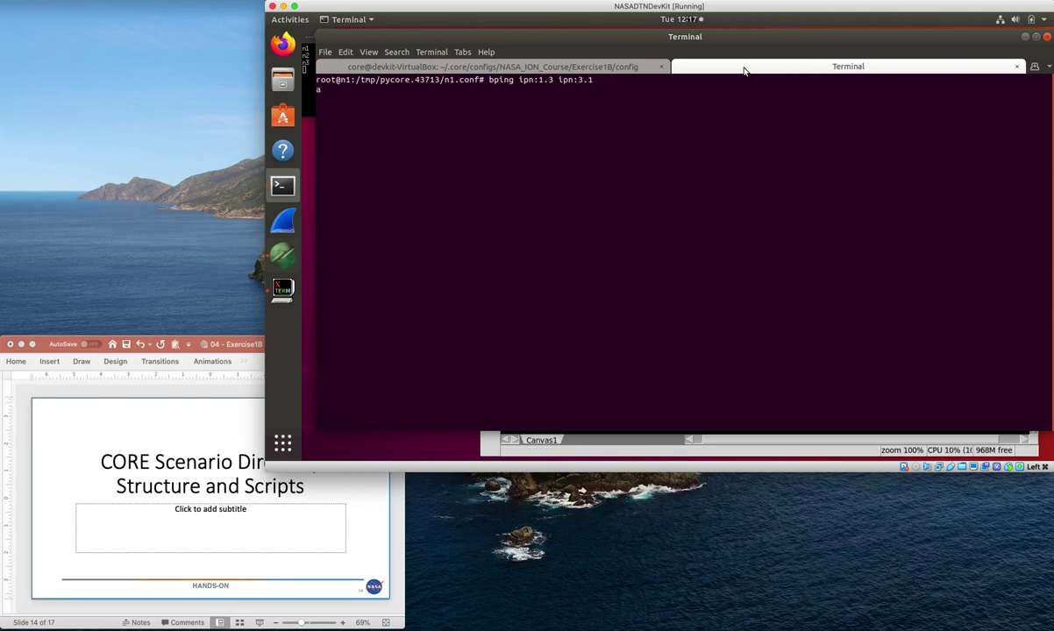
{"action": "type", "text": "a"}
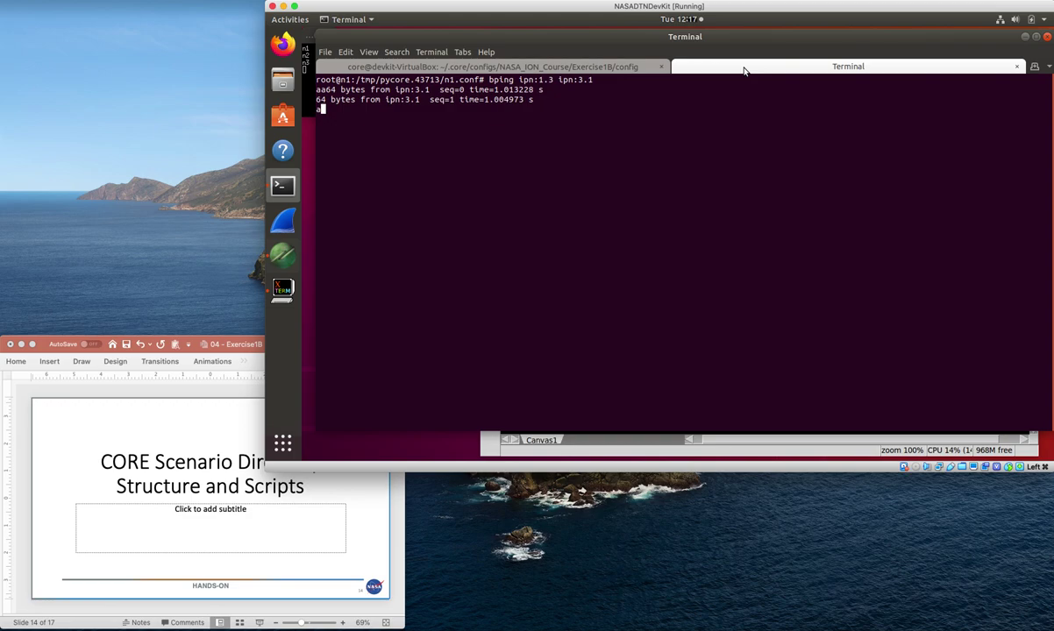
{"action": "type", "text": "aa"}
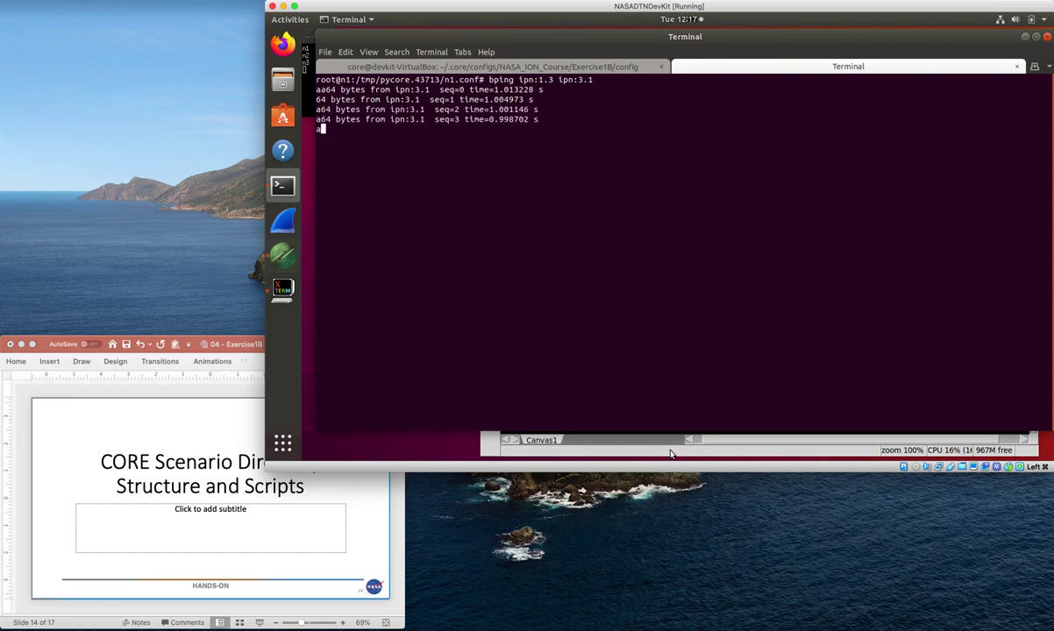
{"action": "left_click", "coordinate": [675, 449]}
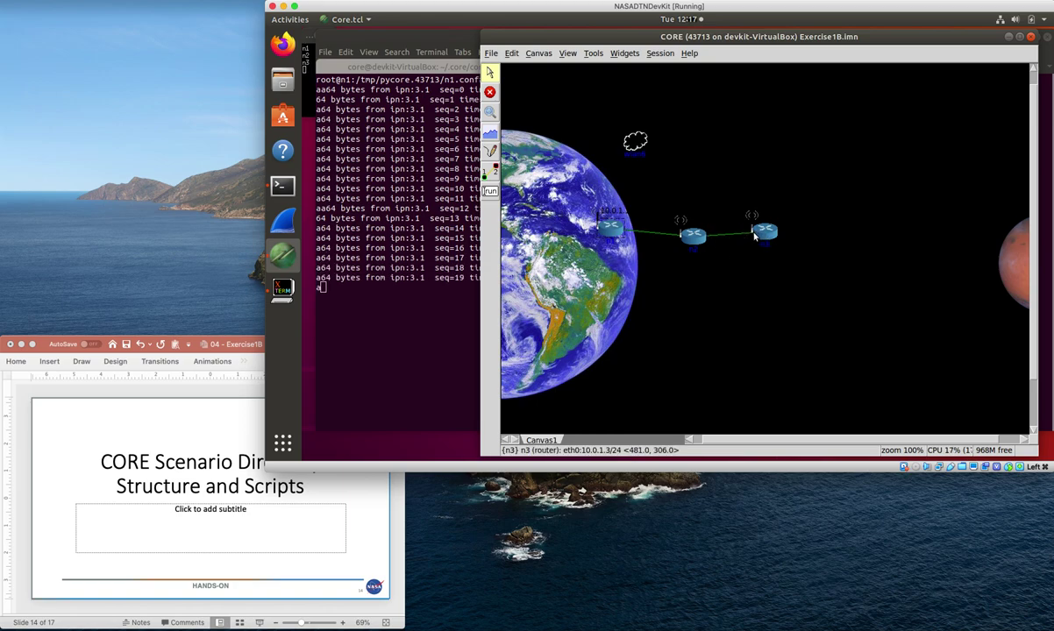
- Nudge router n3 down, then stop the Exercise1B session
{"action": "left_click_drag", "start_coordinate": [761, 233], "coordinate": [761, 239]}
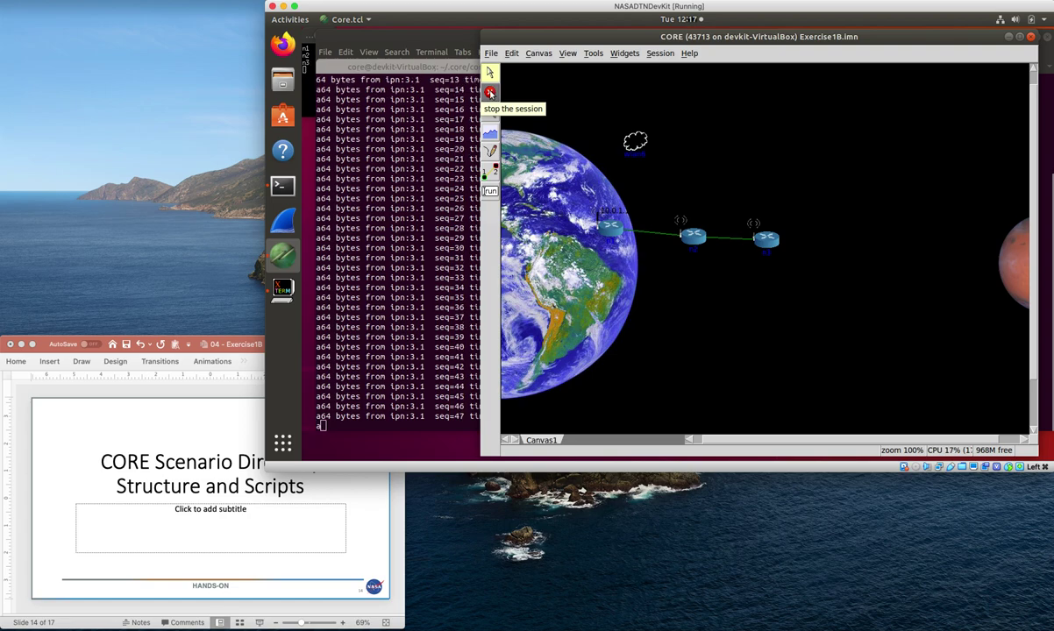
{"action": "left_click", "coordinate": [491, 92]}
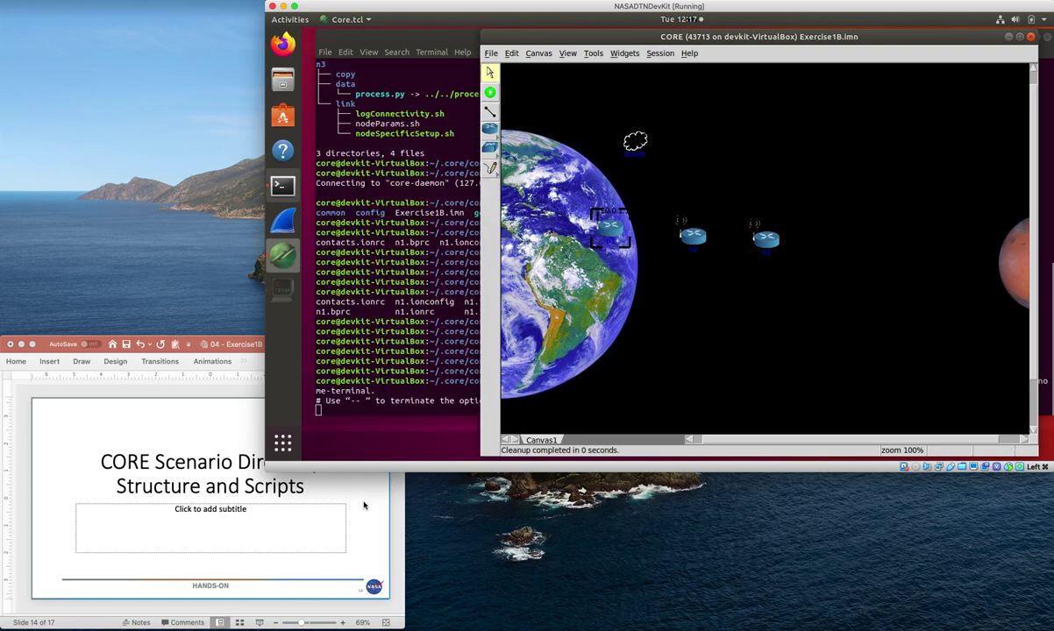
{"action": "left_click", "coordinate": [363, 505]}
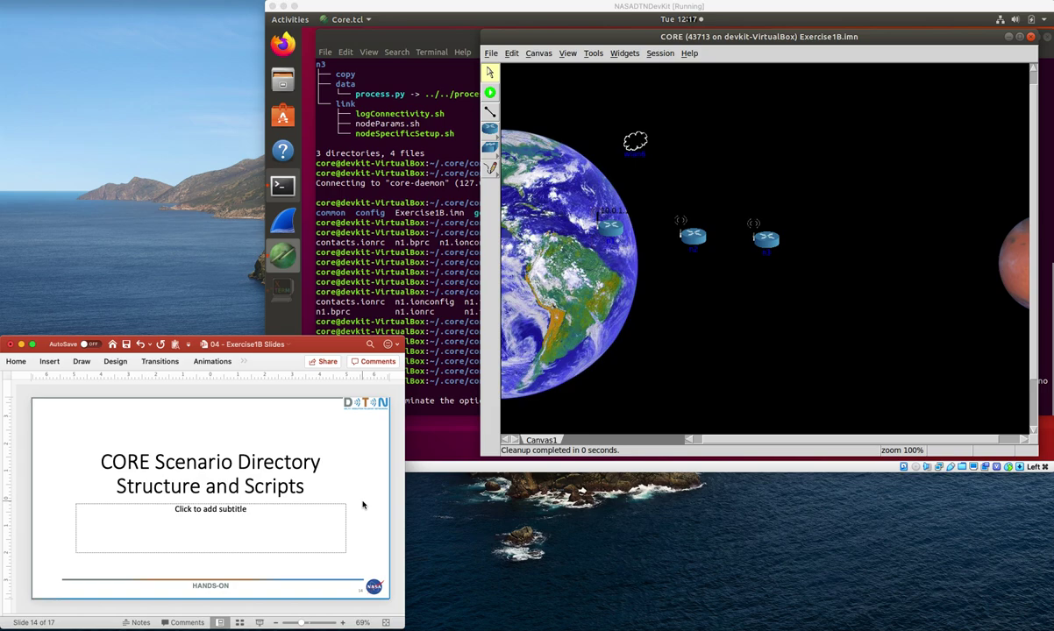
- Use File > New to open an empty, untitled CORE canvas
{"action": "scroll", "coordinate": [364, 506], "scroll_direction": "down", "scroll_amount": 1}
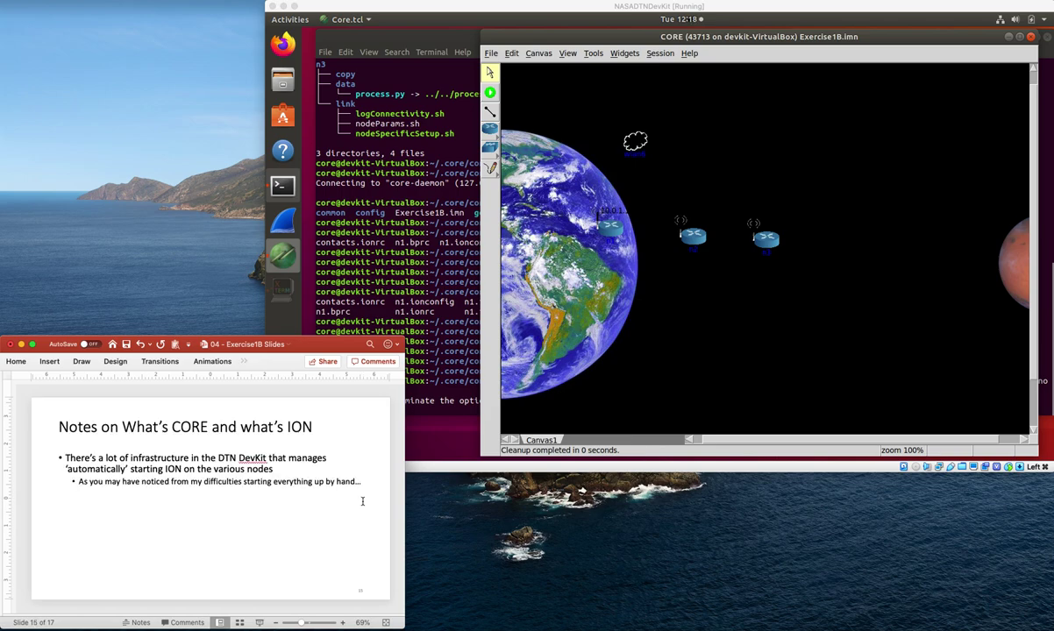
{"action": "left_click", "coordinate": [491, 54]}
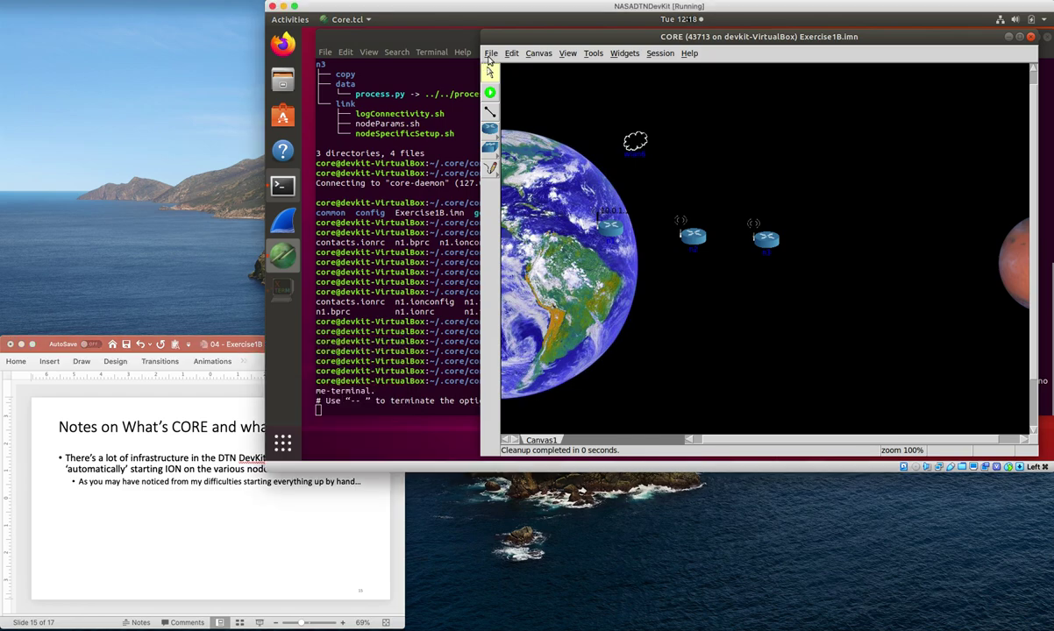
{"action": "left_click", "coordinate": [491, 68]}
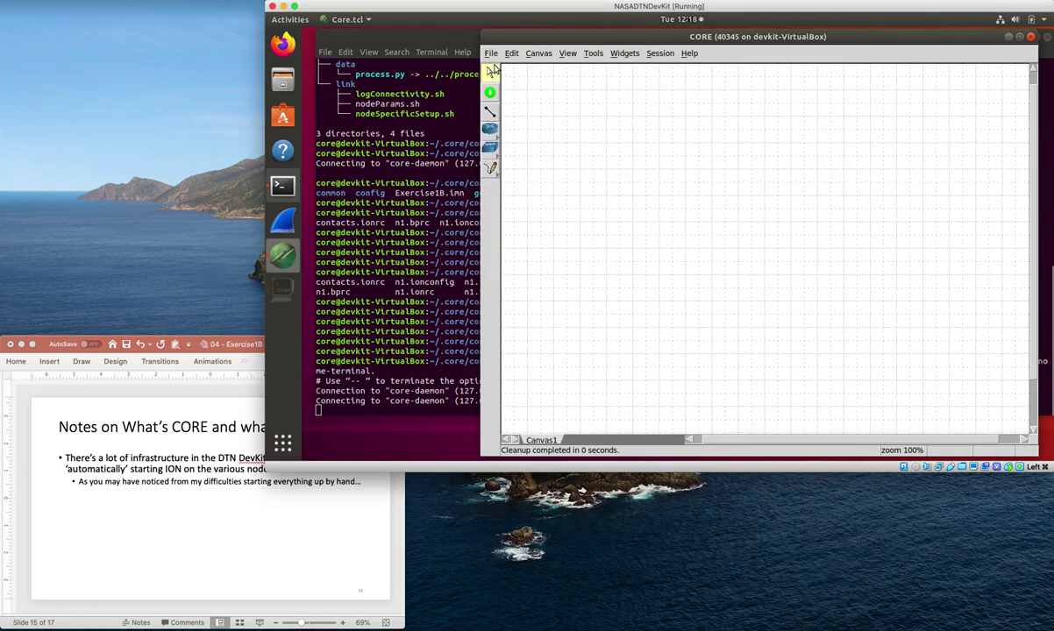
{"action": "left_click", "coordinate": [491, 133]}
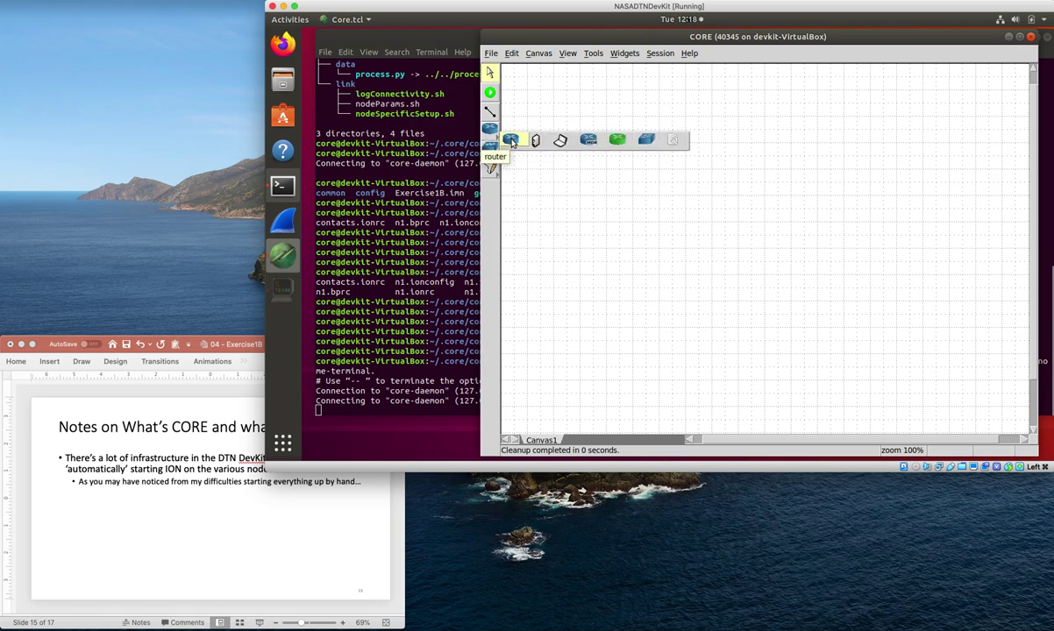
- Place routers n1–n4 on the canvas and link them in a chain
{"action": "left_click", "coordinate": [511, 143]}
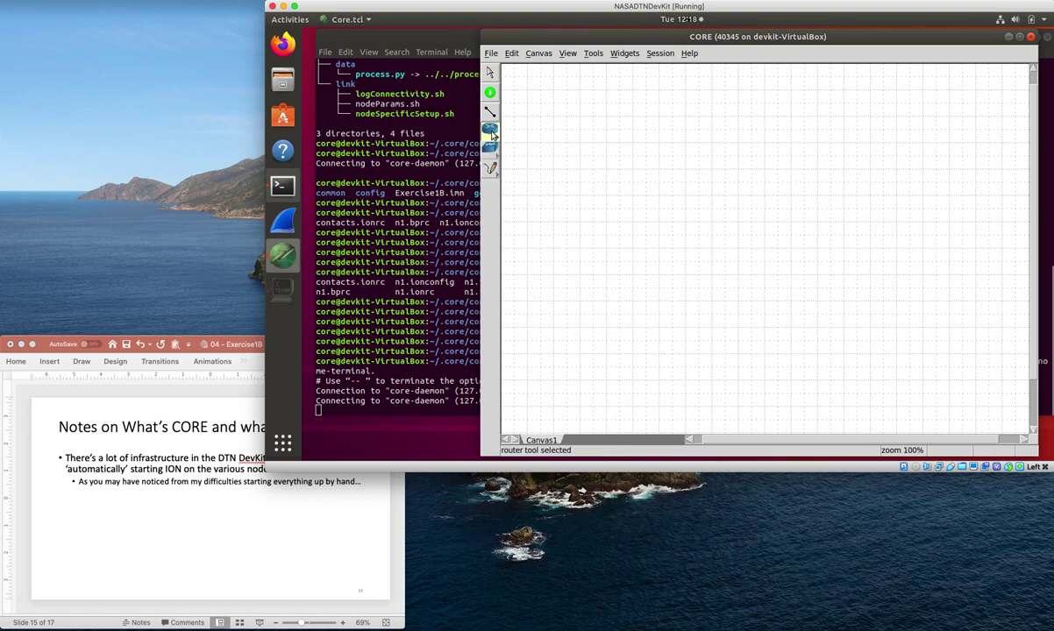
{"action": "left_click", "coordinate": [492, 136]}
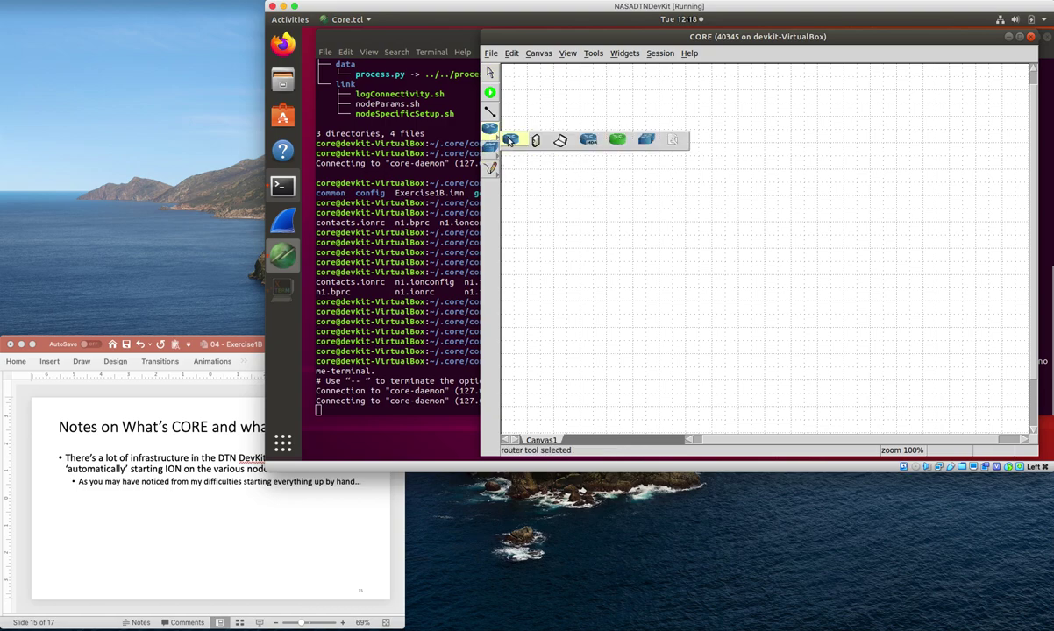
{"action": "left_click", "coordinate": [544, 186]}
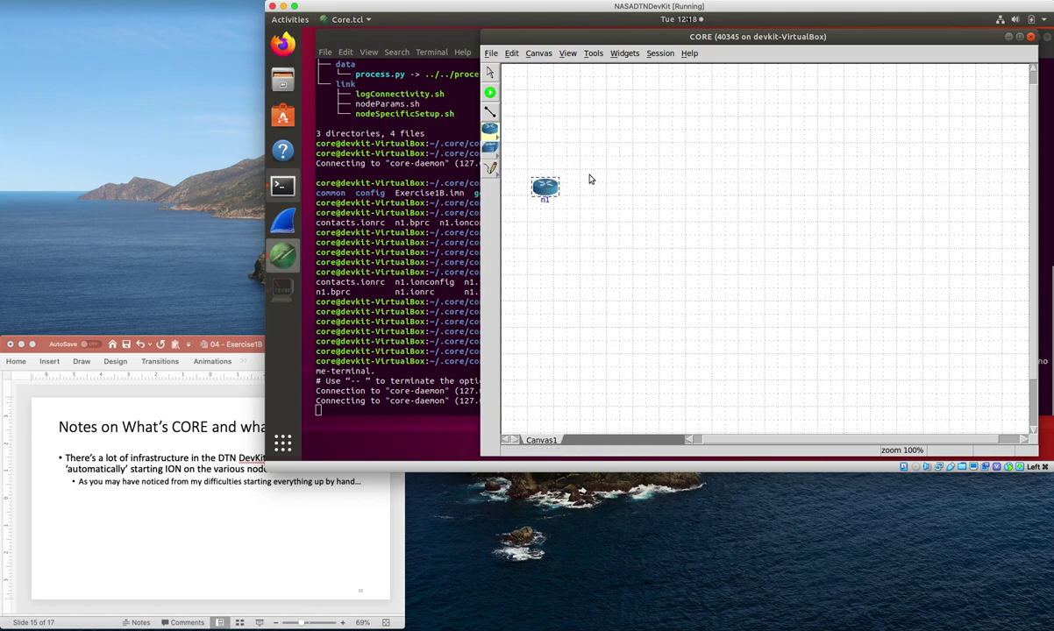
{"action": "left_click", "coordinate": [623, 171]}
{"action": "left_click", "coordinate": [715, 193]}
{"action": "left_click", "coordinate": [745, 134]}
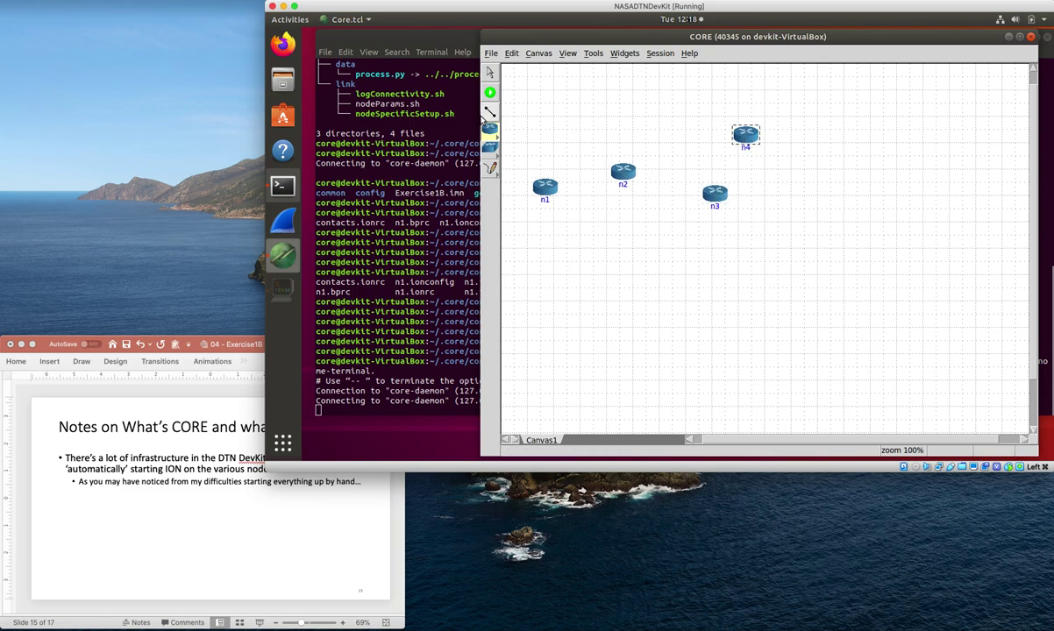
{"action": "left_click", "coordinate": [489, 112]}
{"action": "mouse_move", "coordinate": [544, 187]}
{"action": "left_mouse_down"}
{"action": "mouse_move", "coordinate": [621, 172]}
{"action": "mouse_move", "coordinate": [713, 199]}
{"action": "mouse_move", "coordinate": [746, 139]}
{"action": "left_mouse_up"}
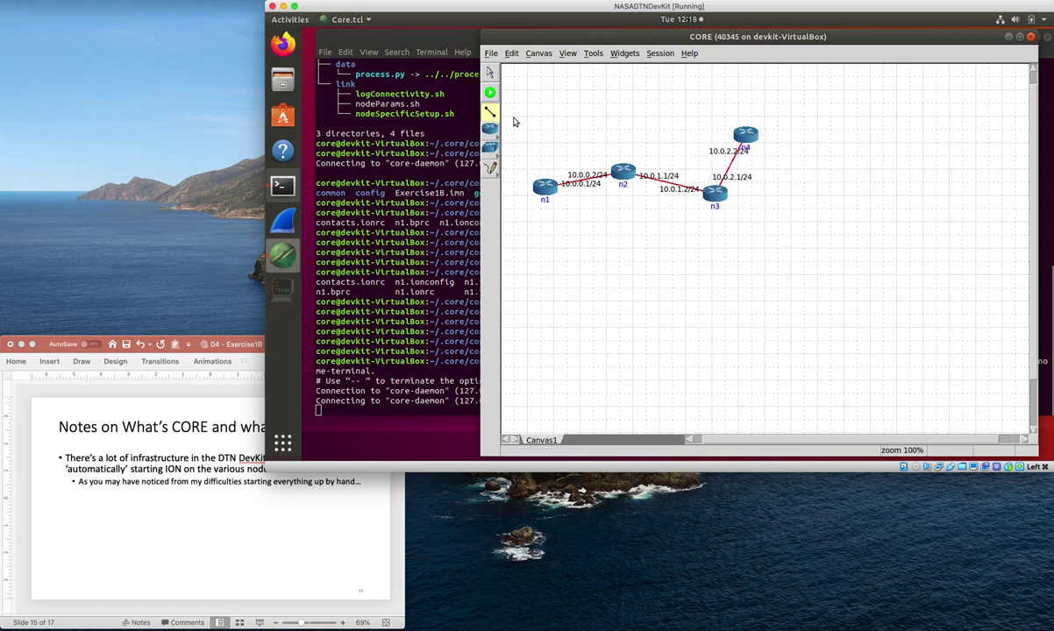
- Open router n1's configuration and apply it unchanged
{"action": "right_click", "coordinate": [549, 189]}
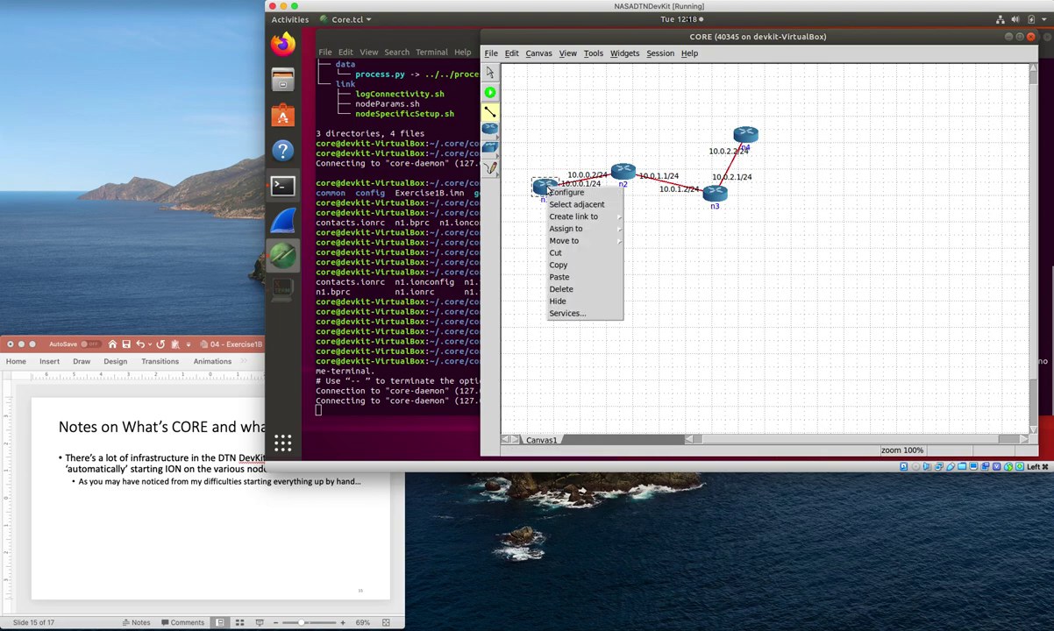
{"action": "left_click", "coordinate": [555, 194]}
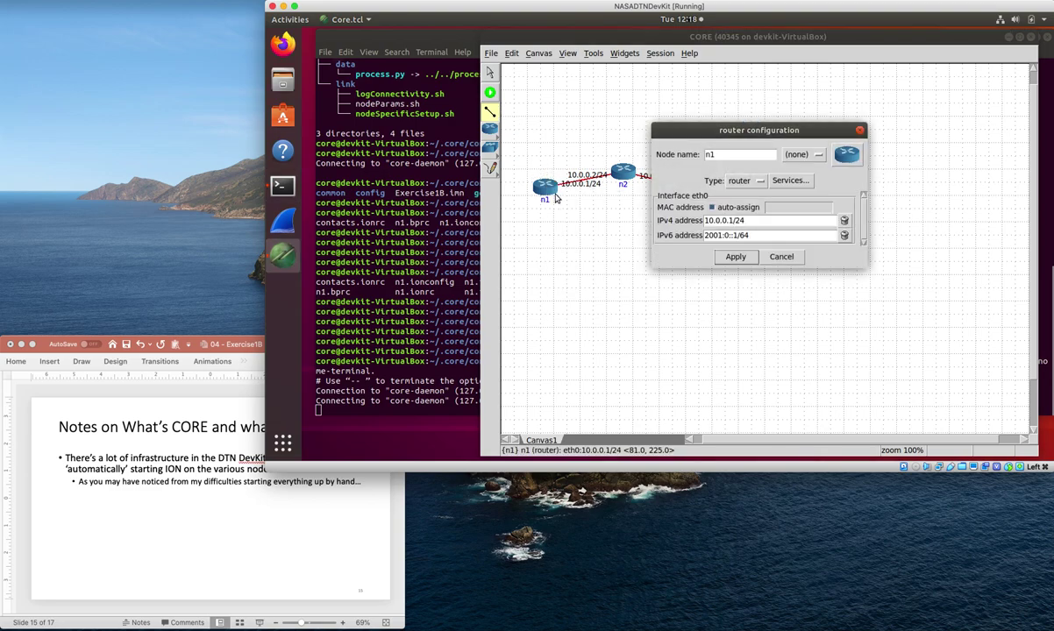
{"action": "left_click", "coordinate": [735, 257]}
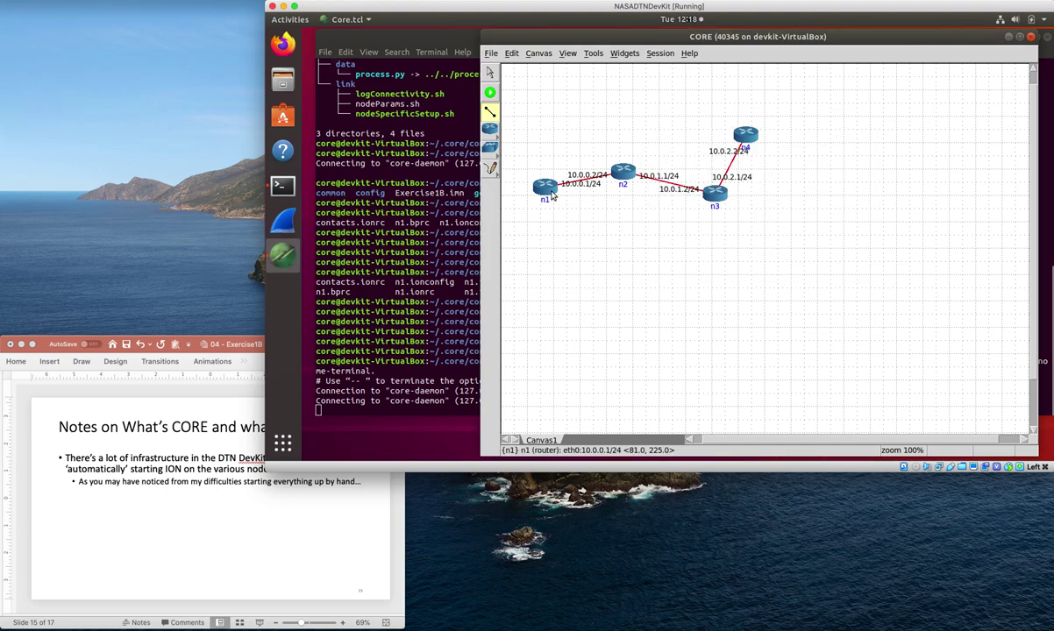
- Toggle DefaultRoute and OSPFv2 in n1's services, then cancel without saving
{"action": "right_click", "coordinate": [550, 193]}
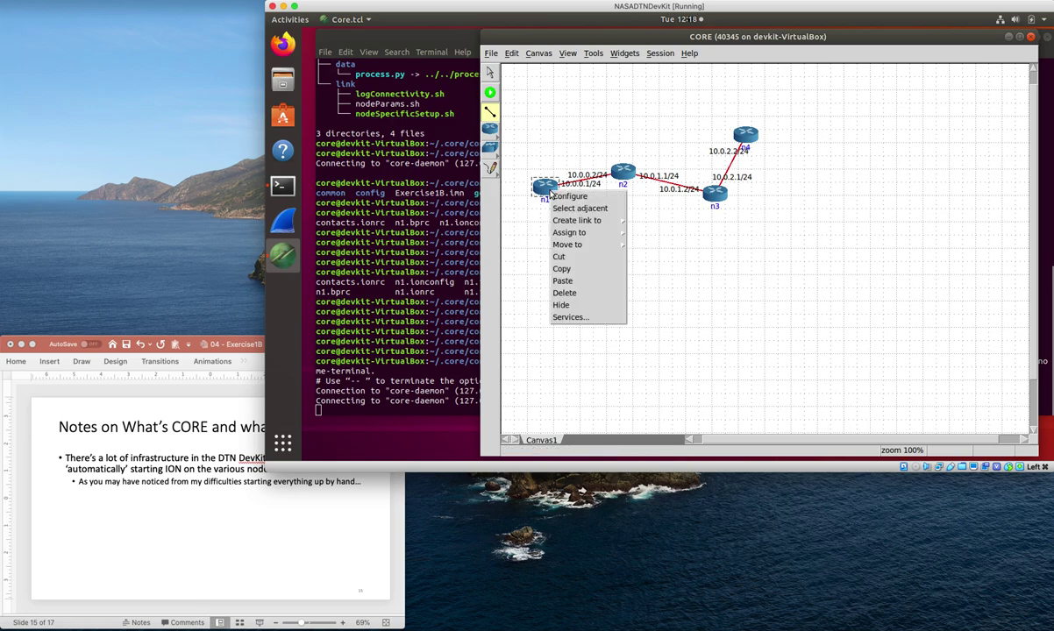
{"action": "left_click", "coordinate": [588, 320]}
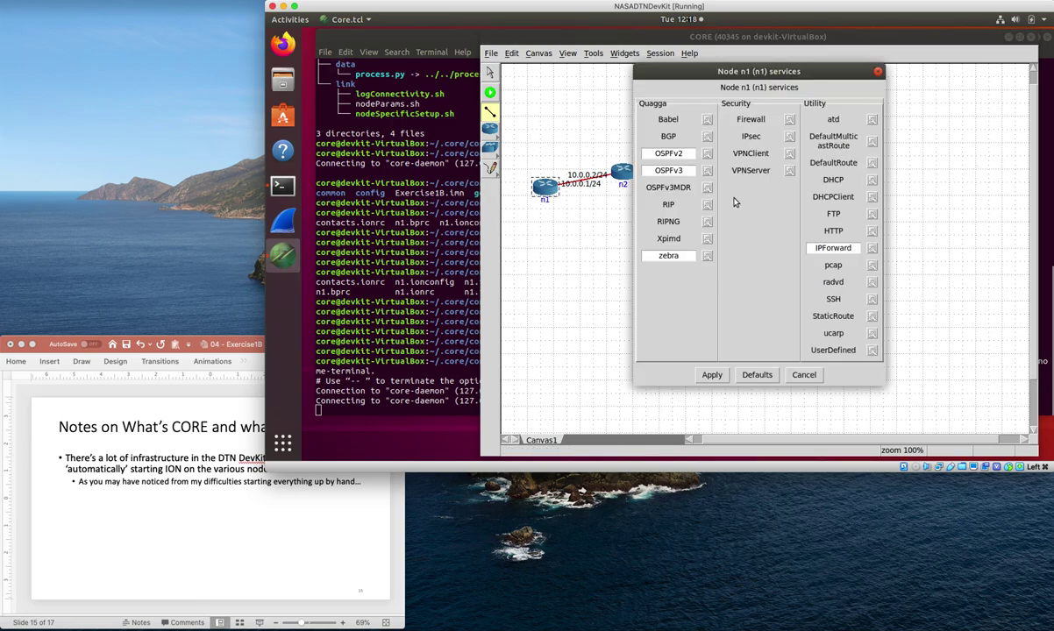
{"action": "left_click", "coordinate": [833, 163]}
{"action": "left_click", "coordinate": [693, 155]}
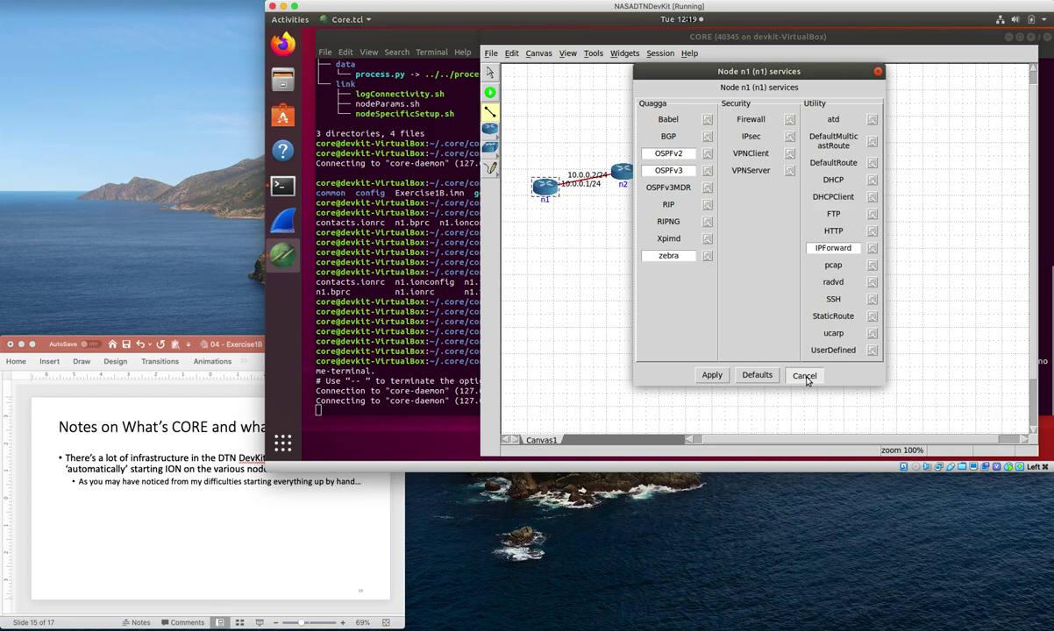
{"action": "left_click", "coordinate": [805, 376]}
{"action": "left_click", "coordinate": [348, 529]}
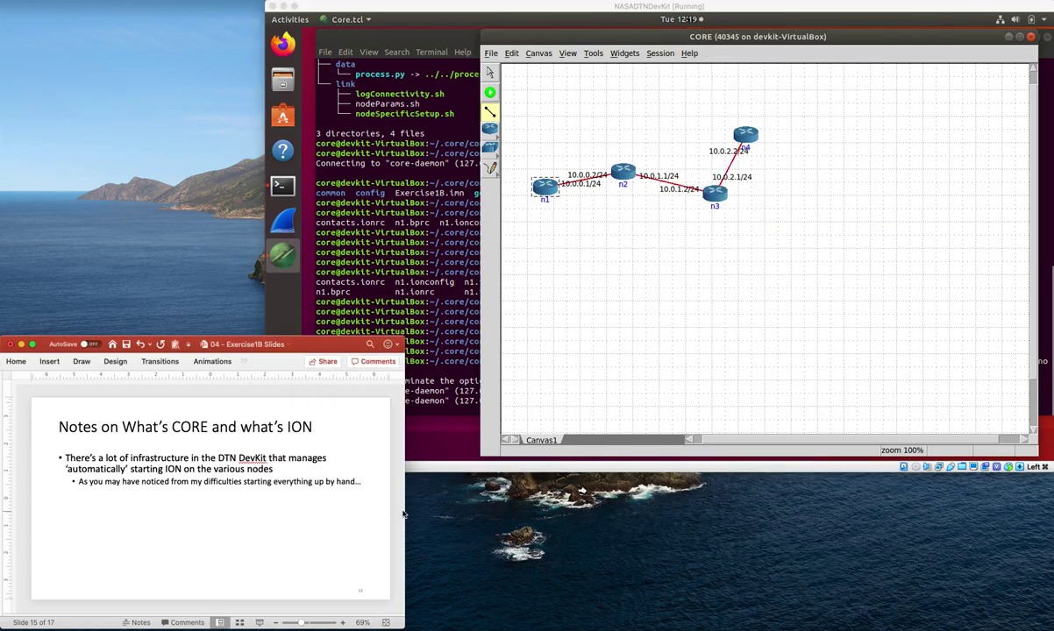
{"action": "scroll", "coordinate": [396, 513], "scroll_direction": "down", "scroll_amount": 2}
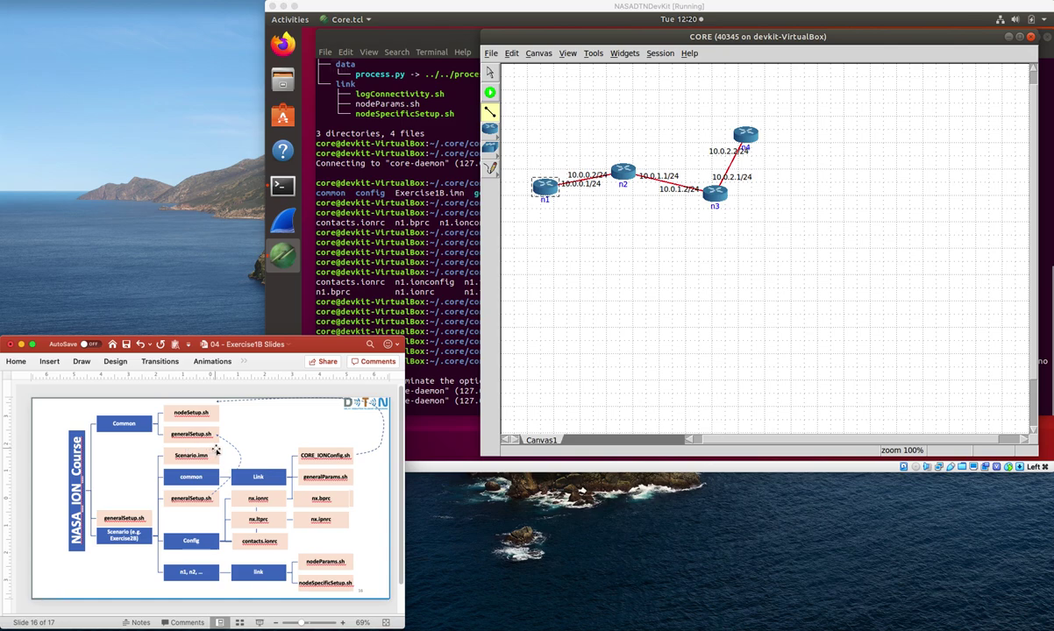
{"action": "left_click", "coordinate": [492, 54]}
- Open the Exercise1B.imn scenario from the current directory
{"action": "left_click", "coordinate": [496, 79]}
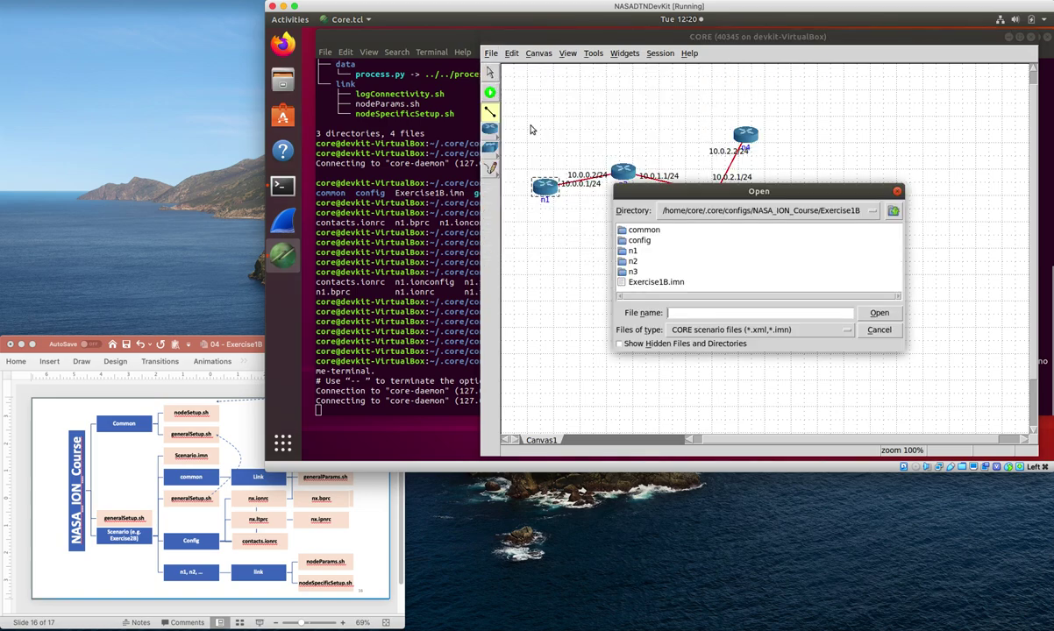
{"action": "left_click", "coordinate": [689, 212]}
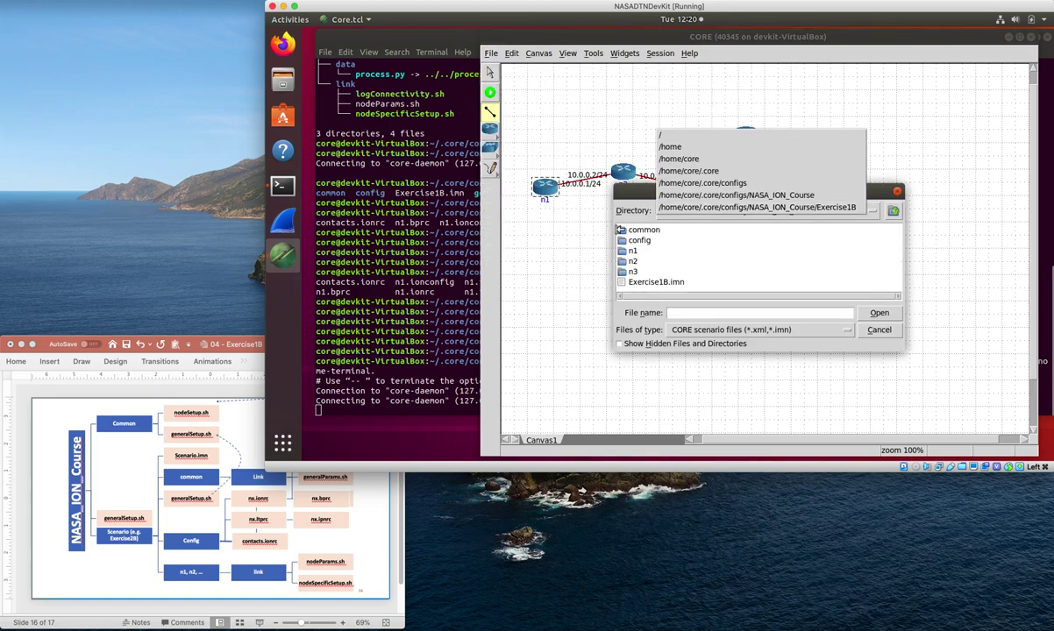
{"action": "left_click", "coordinate": [666, 200]}
{"action": "double_click", "coordinate": [653, 282]}
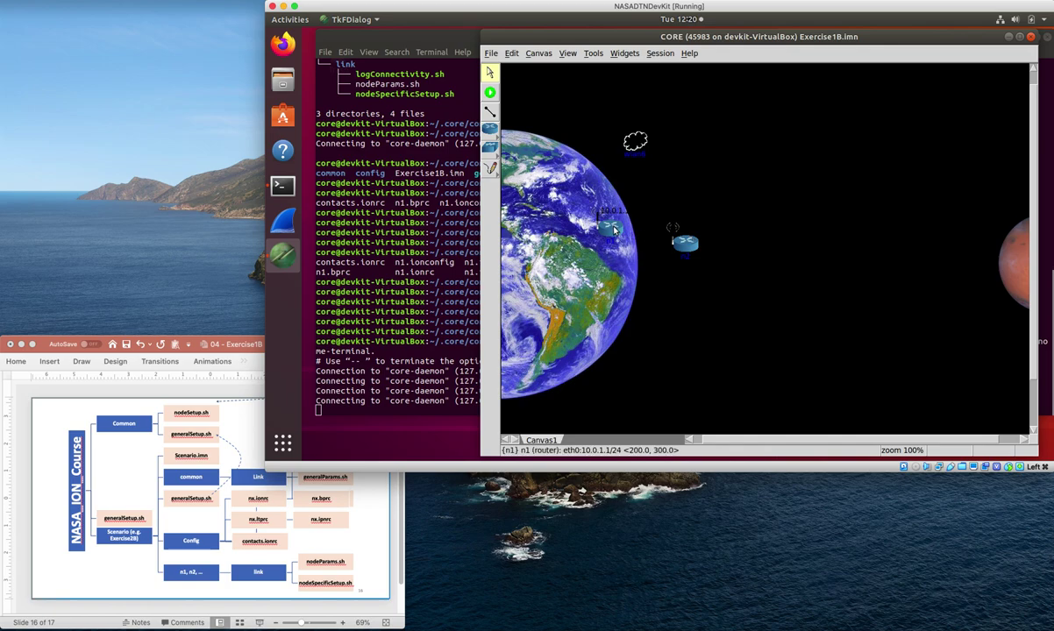
- Open router n1's Services list and the UserDefined service's configuration
{"action": "right_click", "coordinate": [614, 230]}
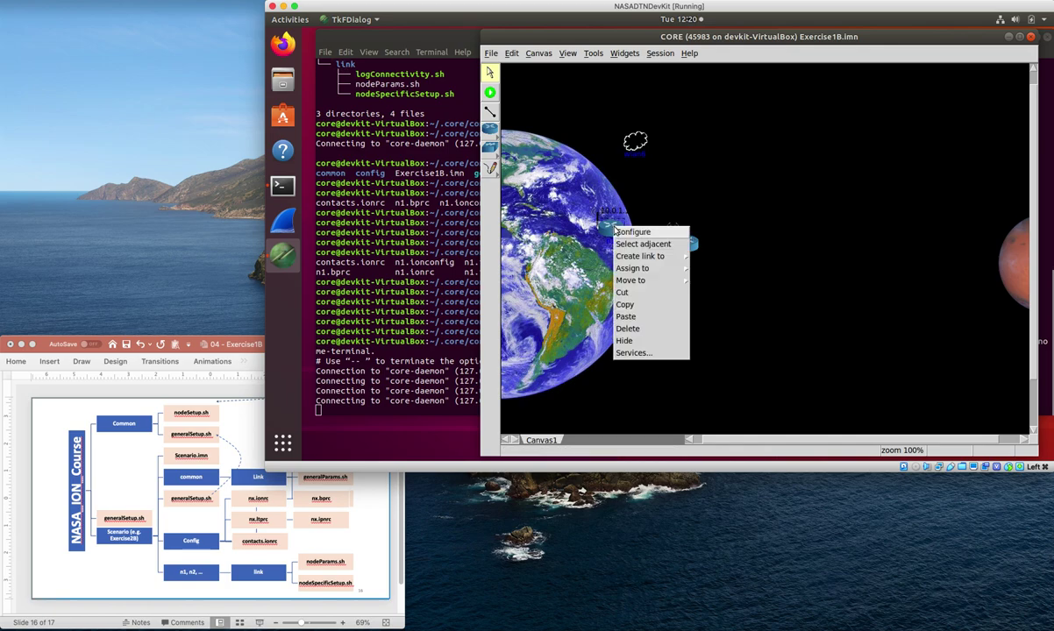
{"action": "left_click", "coordinate": [639, 359]}
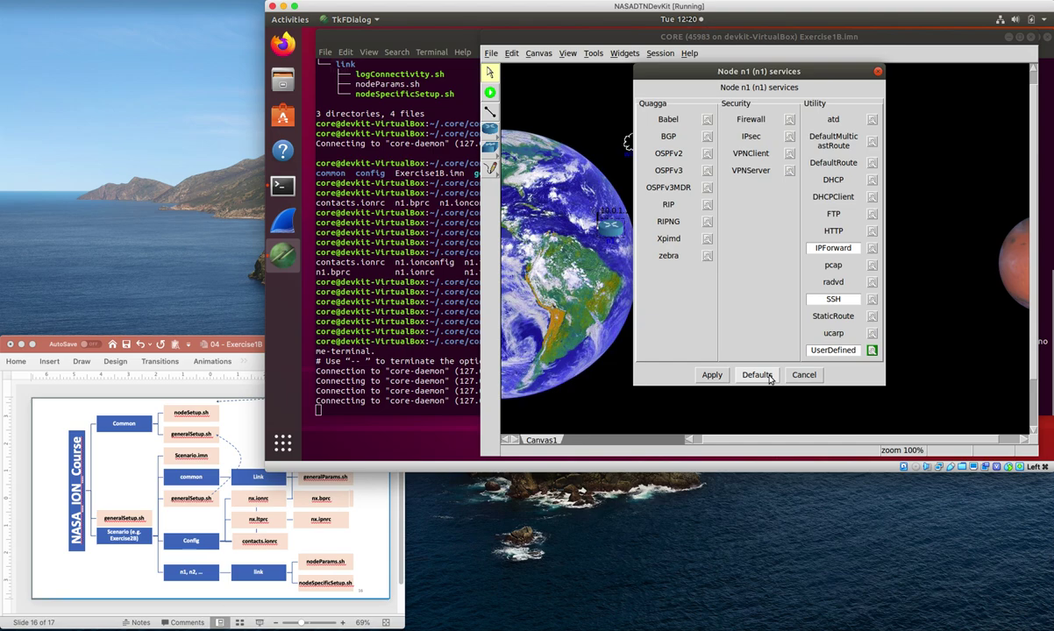
{"action": "left_click", "coordinate": [760, 375]}
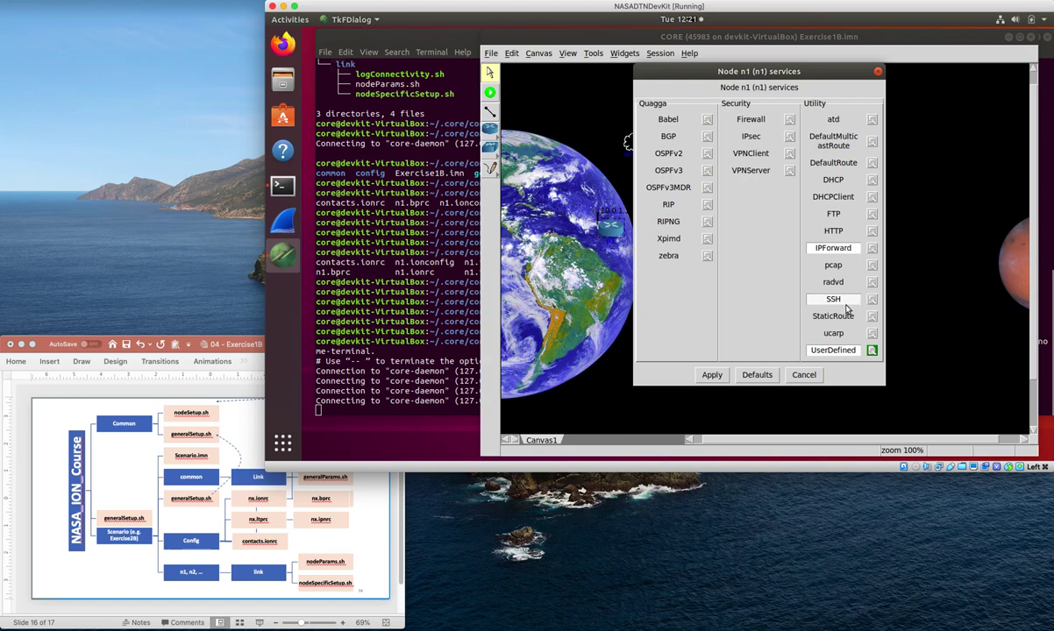
- Browse the UserDefined service's Directories, Startup/shutdown and Files tabs, checking the setup.sh file list
{"action": "left_click", "coordinate": [871, 351]}
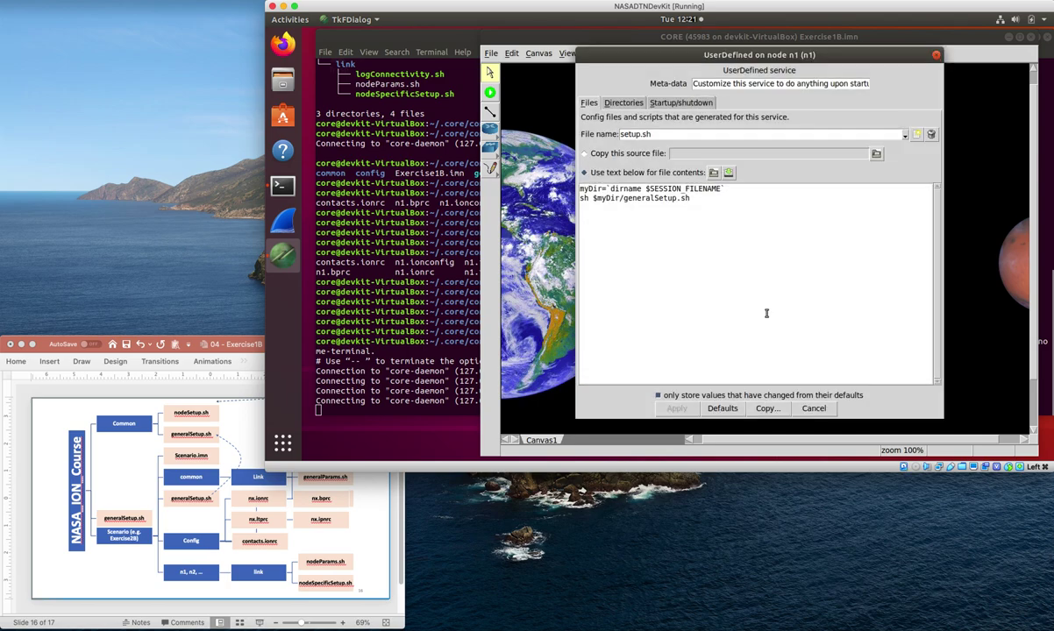
{"action": "left_click", "coordinate": [624, 104]}
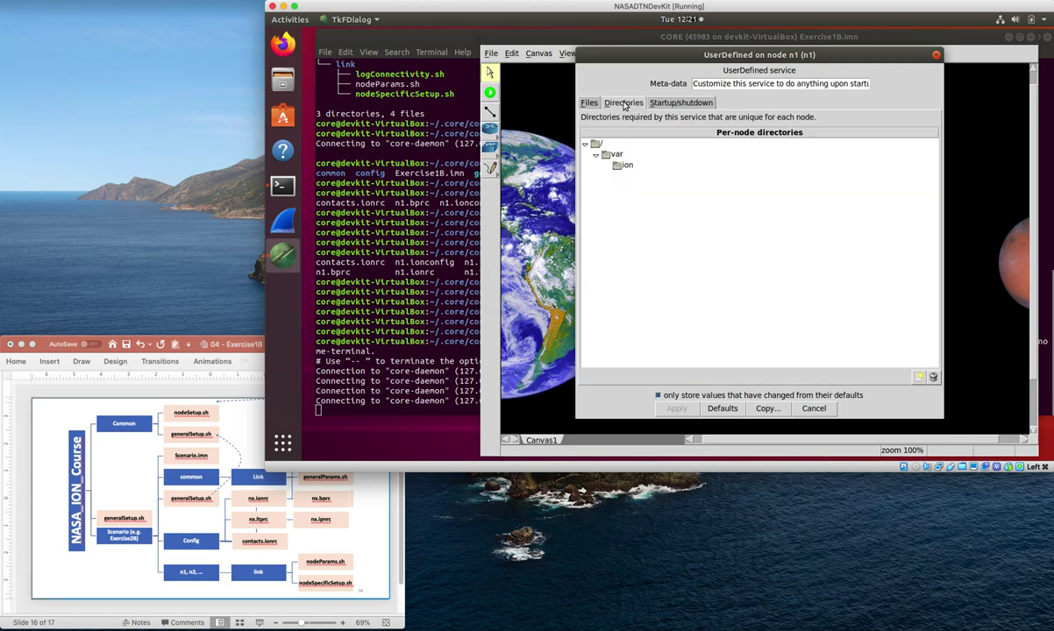
{"action": "left_click", "coordinate": [671, 104]}
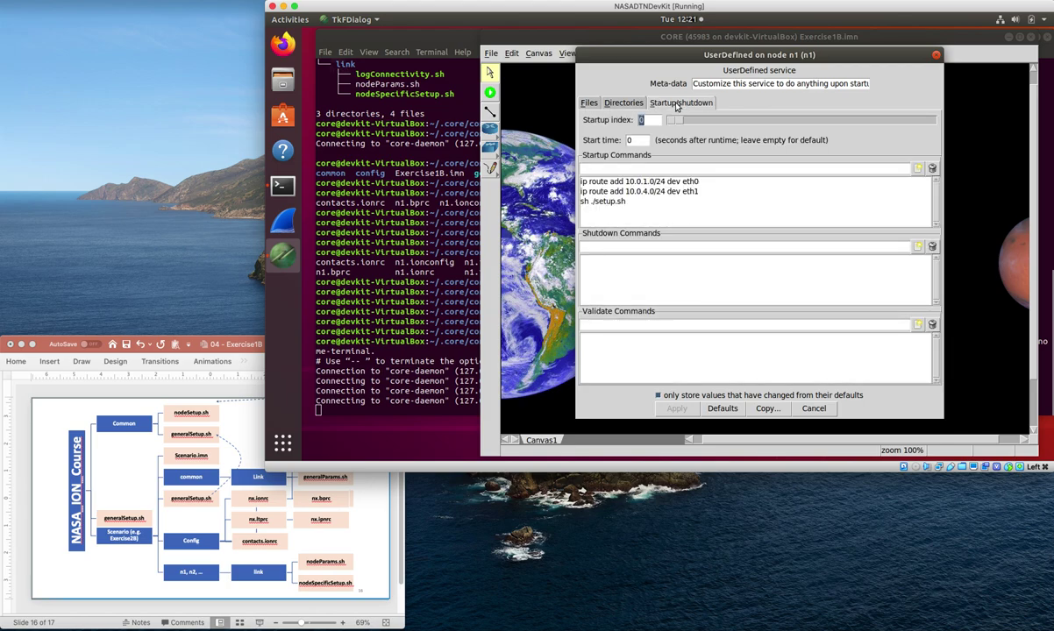
{"action": "left_click", "coordinate": [589, 104]}
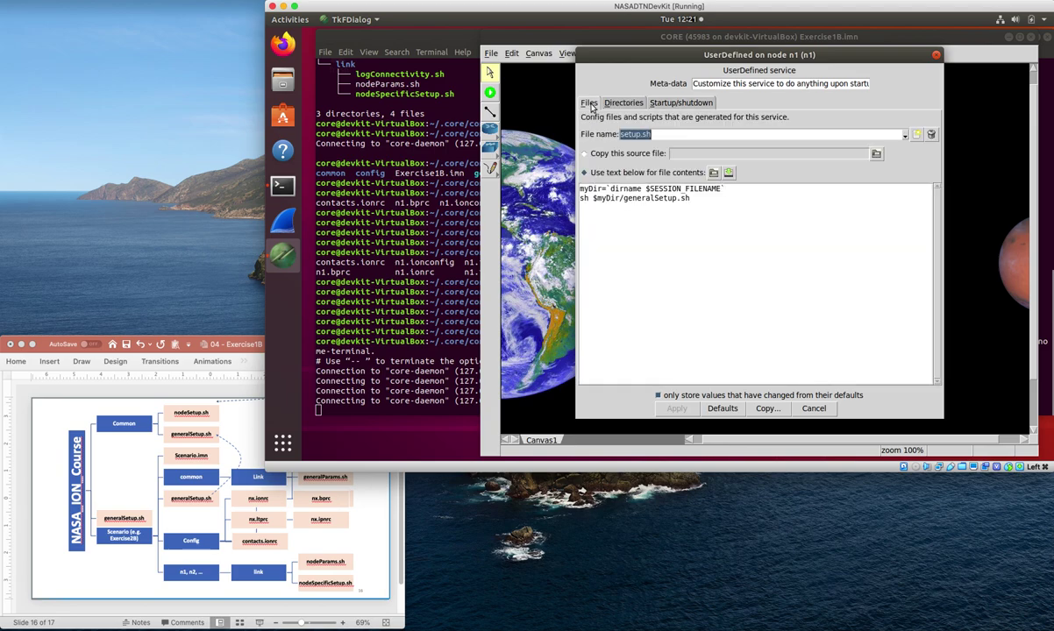
{"action": "left_click", "coordinate": [605, 192]}
{"action": "left_click", "coordinate": [654, 138]}
{"action": "left_click", "coordinate": [906, 136]}
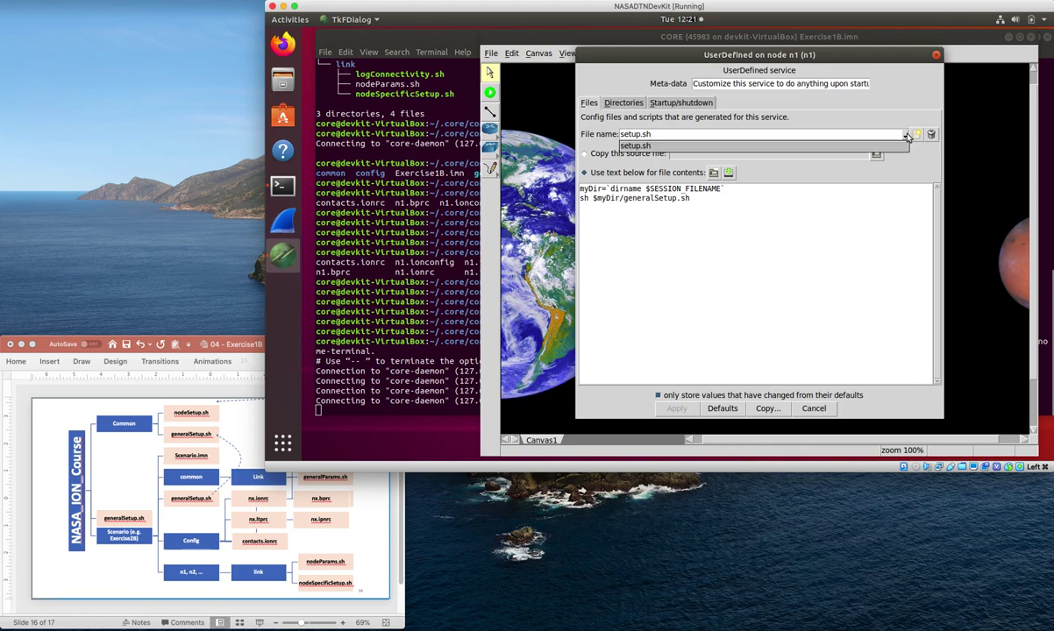
{"action": "left_click", "coordinate": [758, 136]}
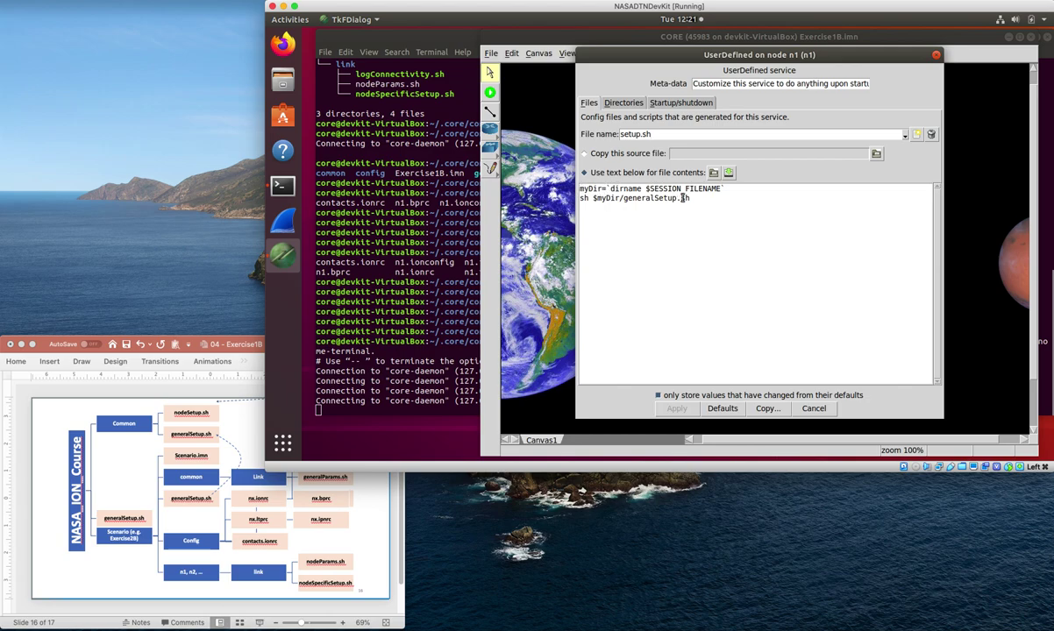
- Highlight SESSION_FILENAME, myDir and generalSetup.sh in setup.sh, then show the /var/ion directory
{"action": "left_click_drag", "start_coordinate": [650, 189], "coordinate": [722, 190]}
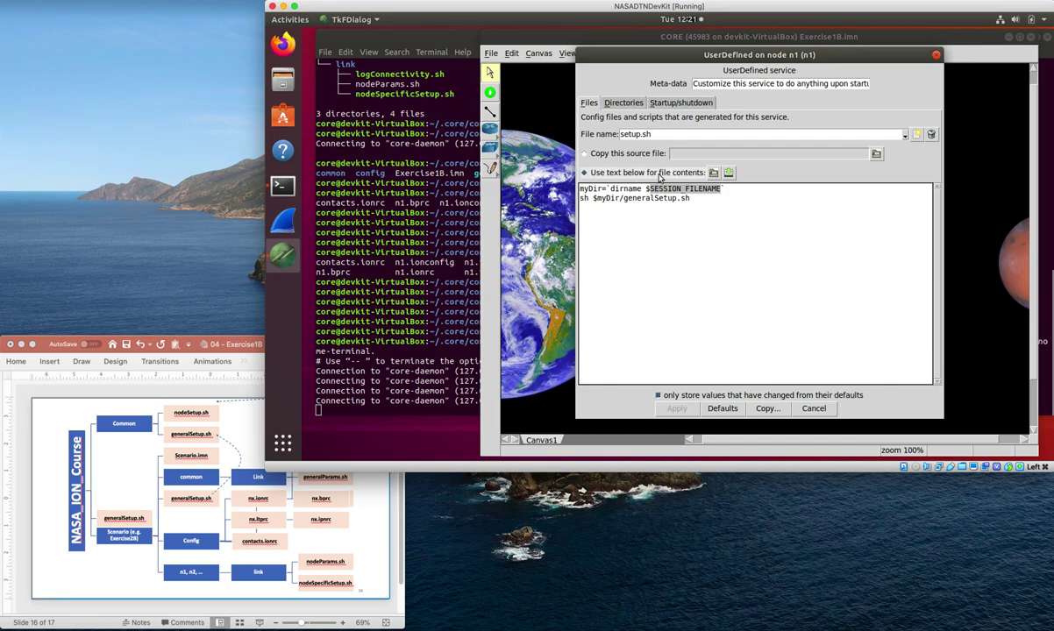
{"action": "left_click", "coordinate": [592, 189]}
{"action": "double_click", "coordinate": [591, 189]}
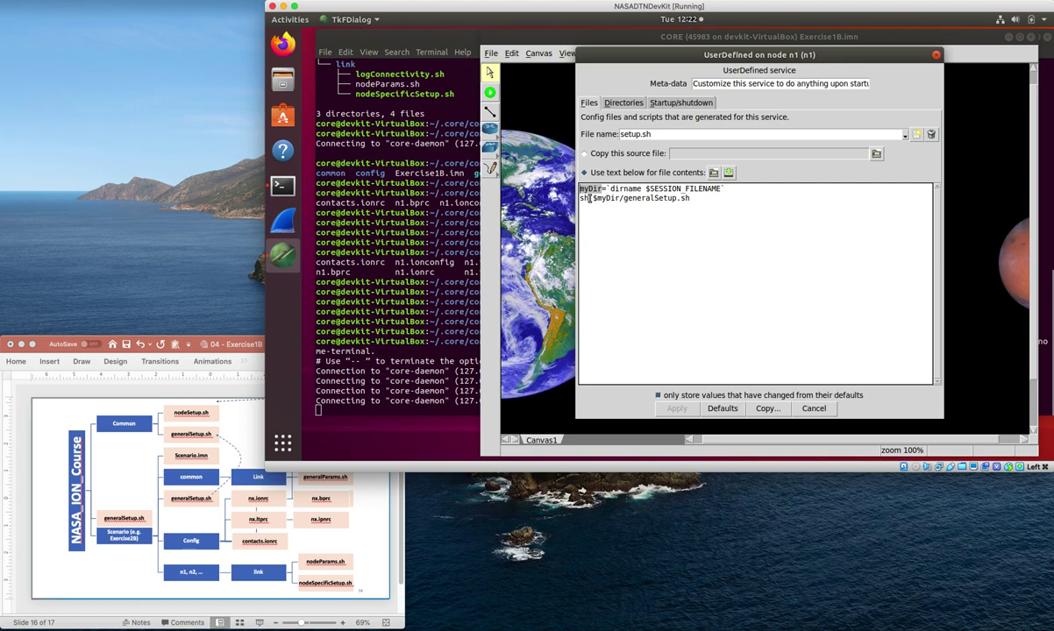
{"action": "left_click_drag", "start_coordinate": [623, 198], "coordinate": [653, 198]}
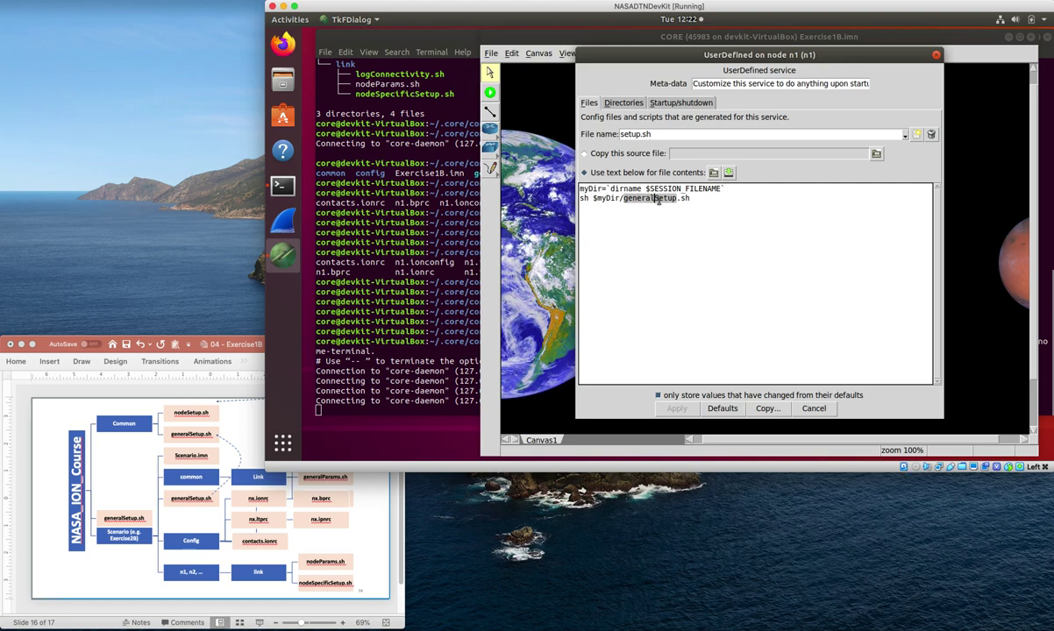
{"action": "left_click", "coordinate": [617, 106]}
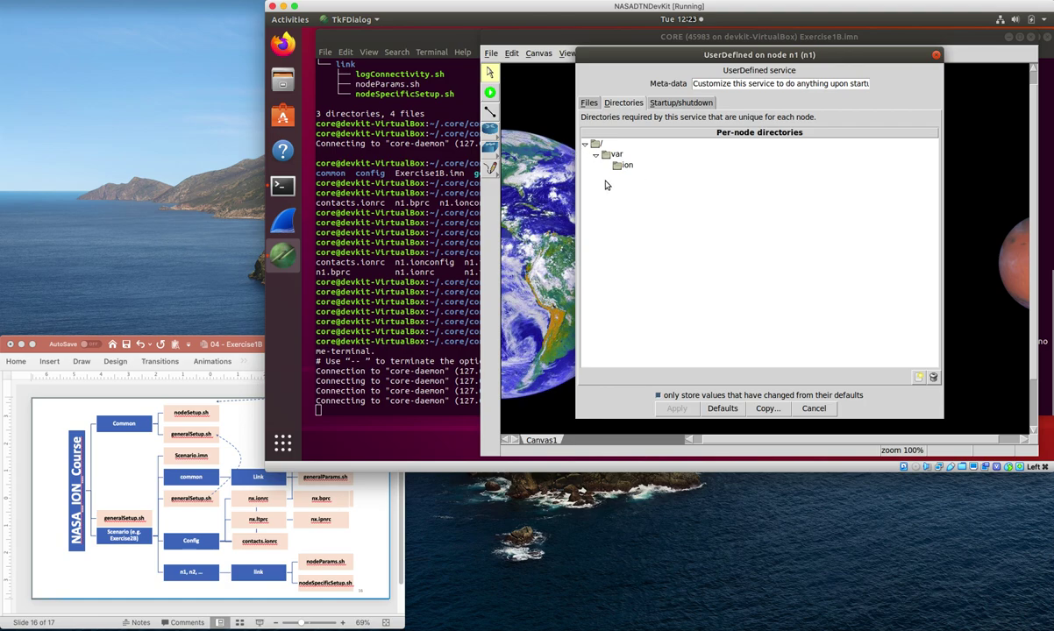
- Show the UserDefined startup commands and select the 'sh ./setup.sh' entry
{"action": "left_click", "coordinate": [662, 104]}
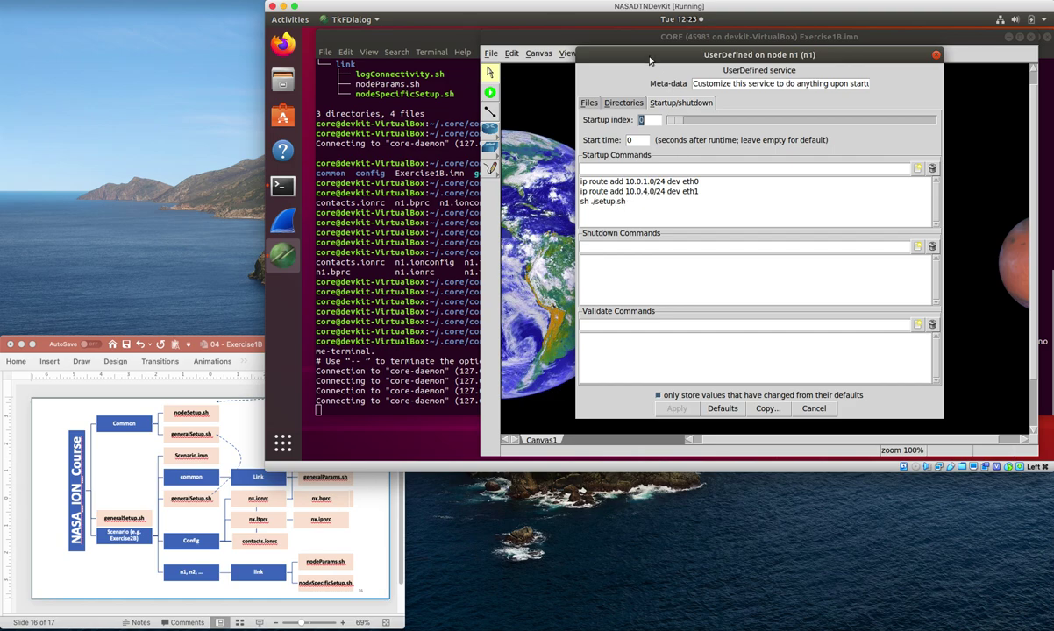
{"action": "mouse_move", "coordinate": [626, 58]}
{"action": "left_mouse_down"}
{"action": "mouse_move", "coordinate": [704, 68]}
{"action": "mouse_move", "coordinate": [615, 76]}
{"action": "left_mouse_up"}
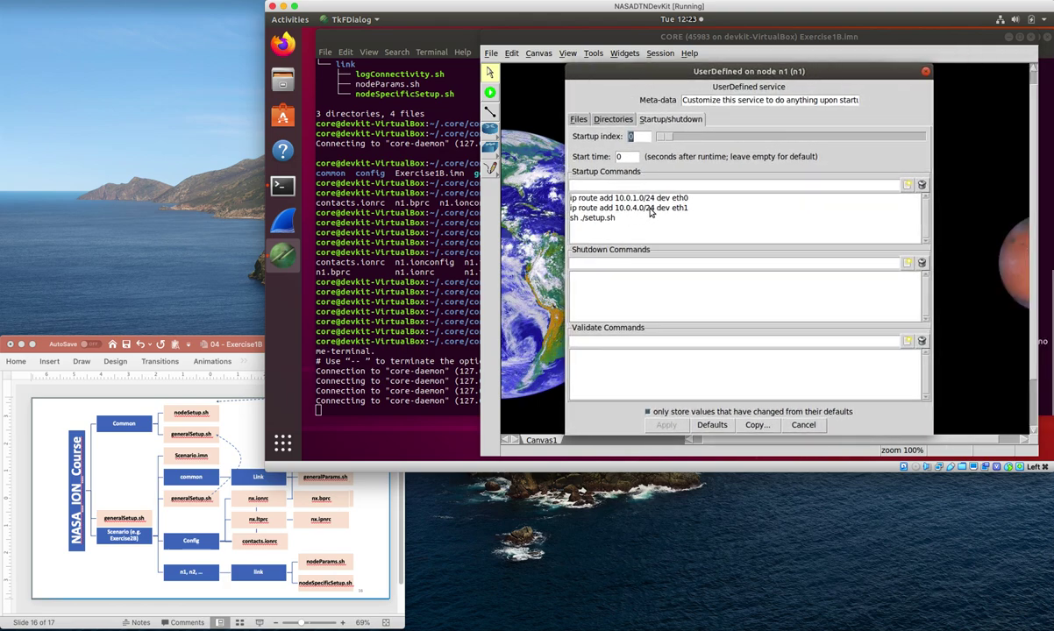
{"action": "left_click", "coordinate": [589, 220]}
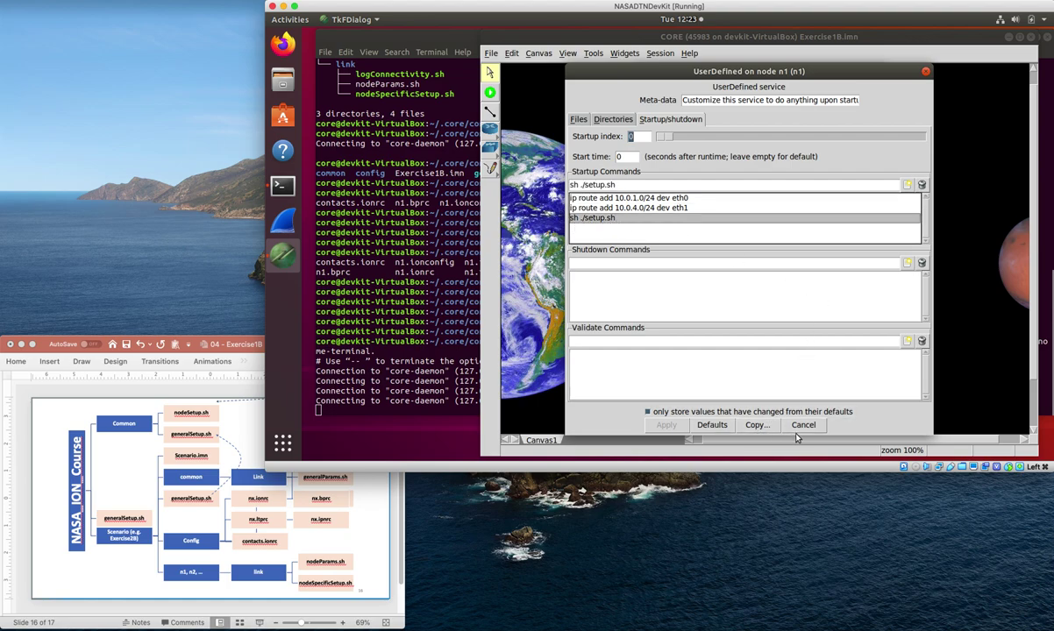
{"action": "left_click", "coordinate": [241, 423]}
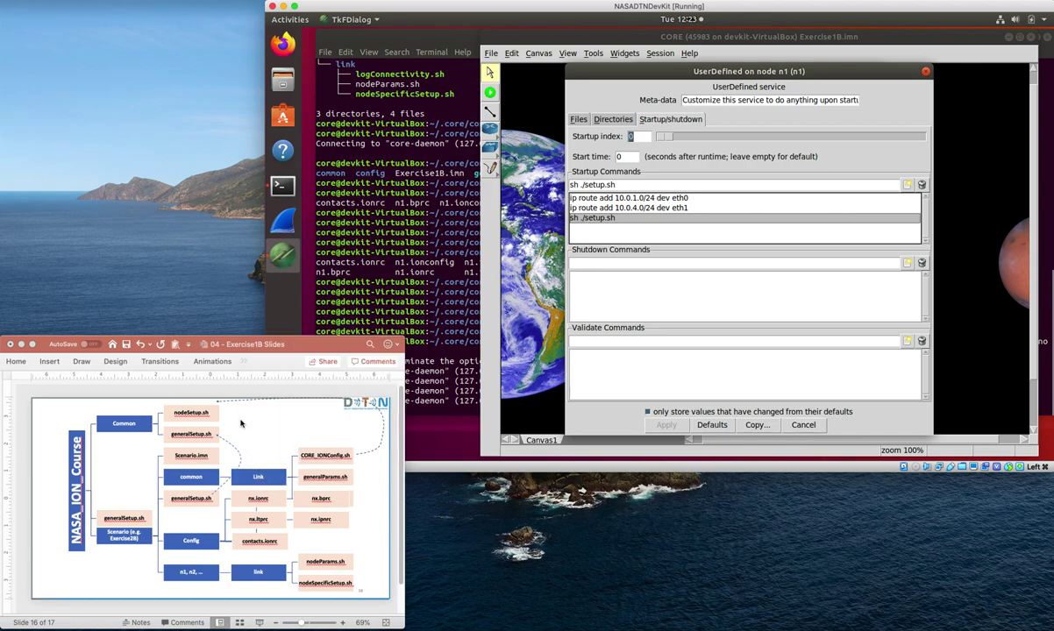
- Run 'cd ..' and 'ls' to find generalSetup.sh in Exercise1B, then return to CORE
{"action": "left_click", "coordinate": [290, 430]}
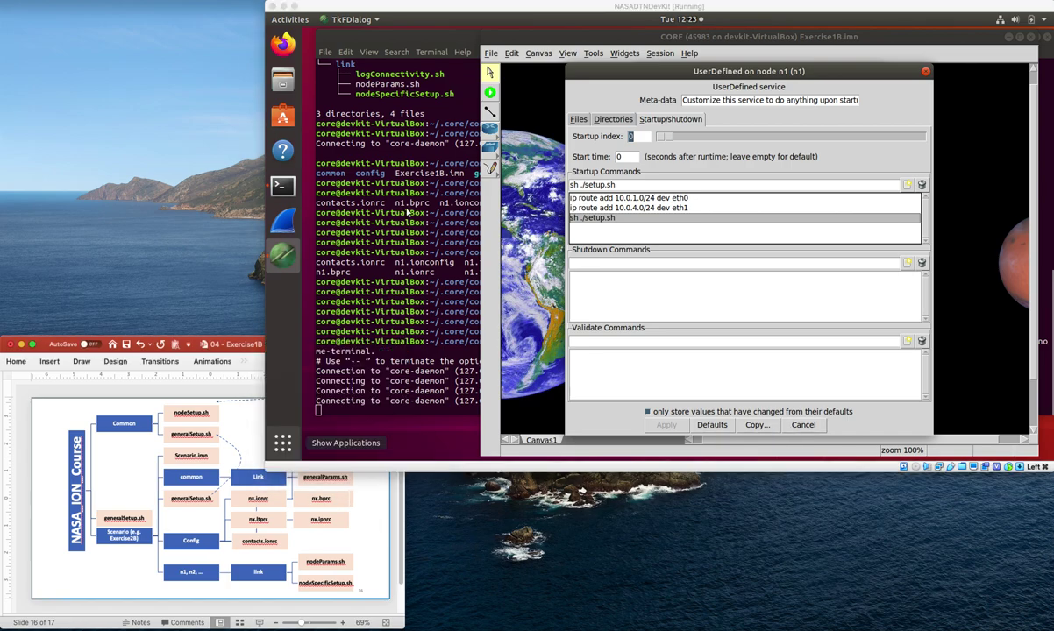
{"action": "left_click", "coordinate": [283, 185]}
{"action": "key", "text": "Return"}
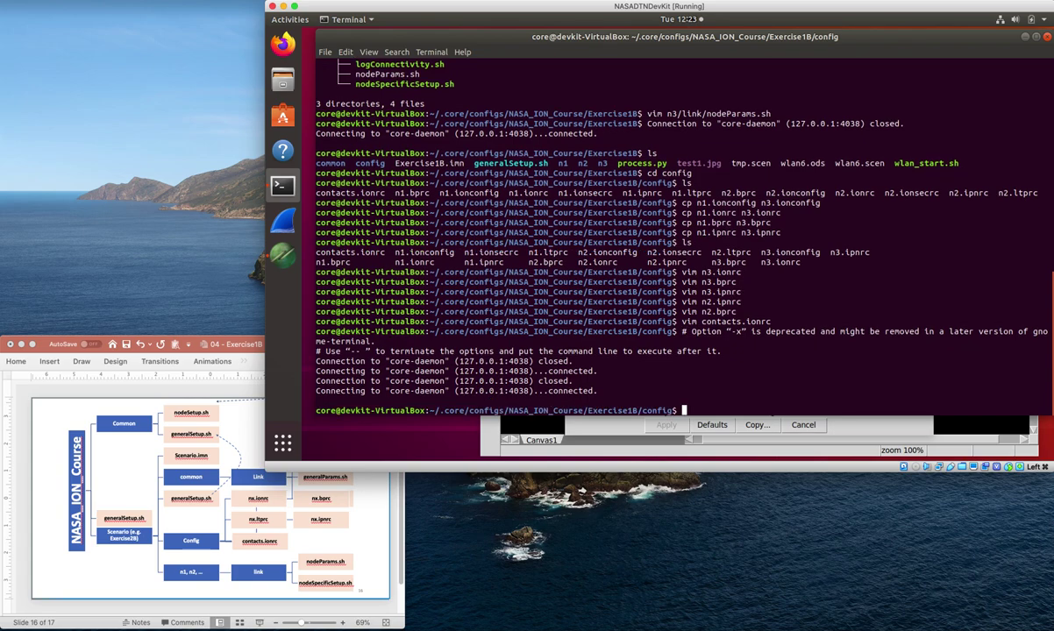
{"action": "type", "text": "cd .."}
{"action": "key", "text": "Return"}
{"action": "type", "text": "ls"}
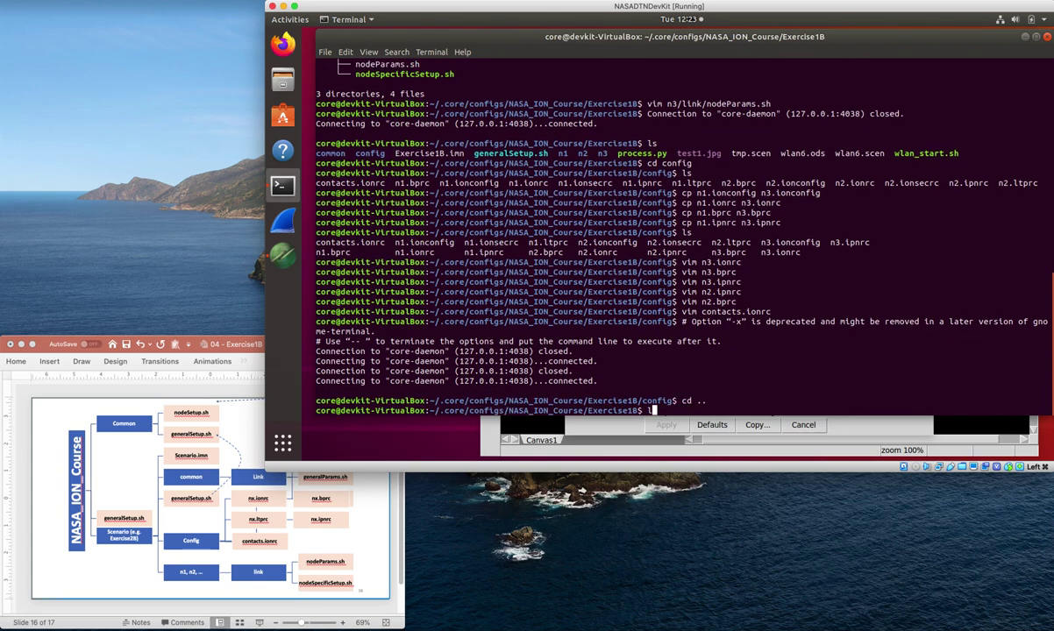
{"action": "key", "text": "Return"}
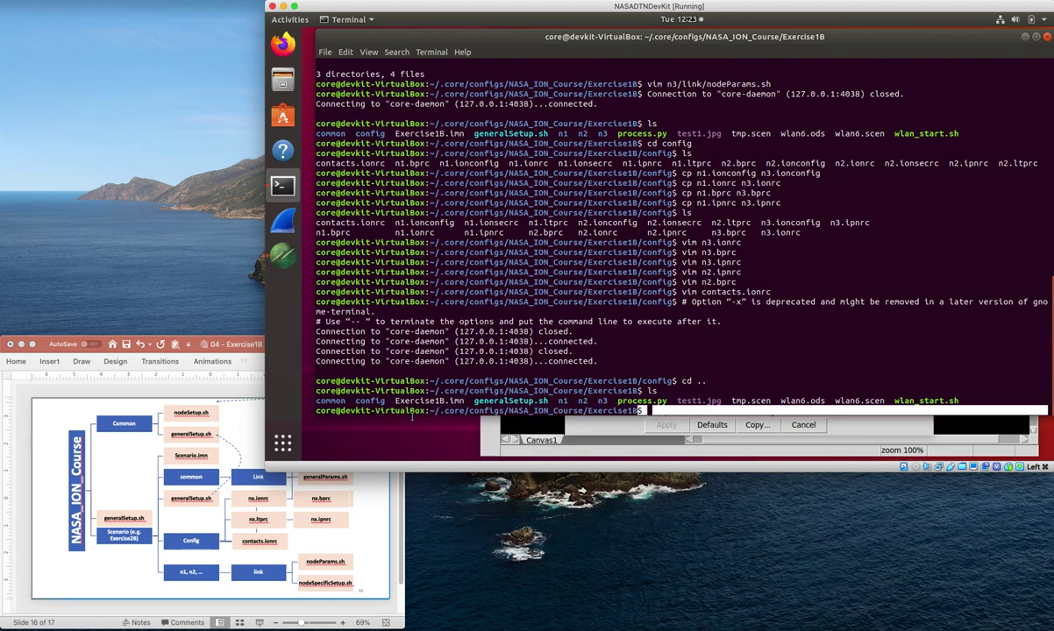
{"action": "double_click", "coordinate": [502, 400]}
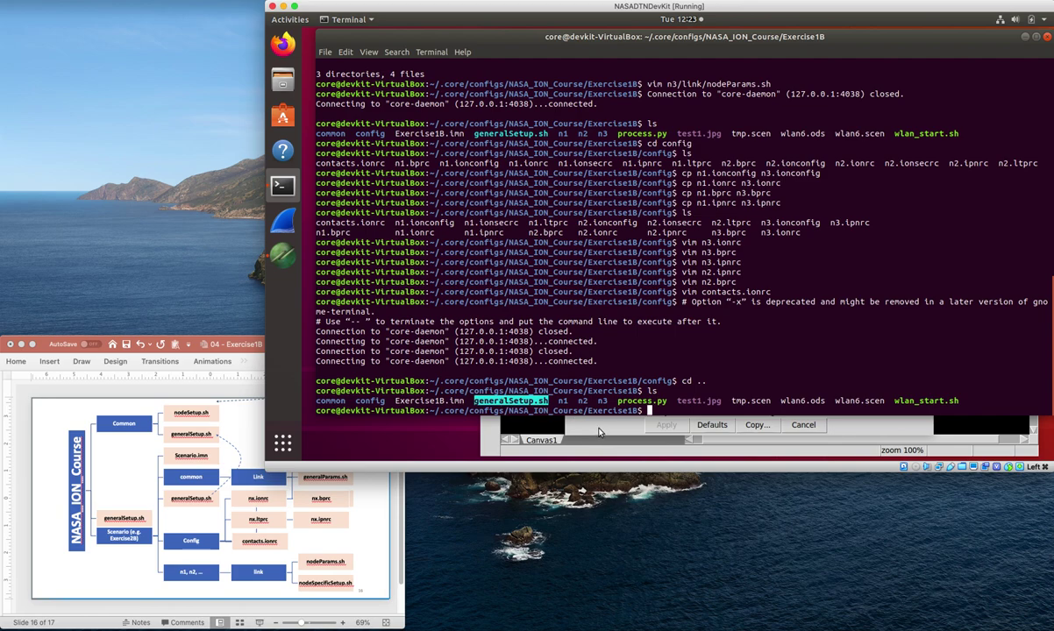
{"action": "left_click", "coordinate": [601, 432]}
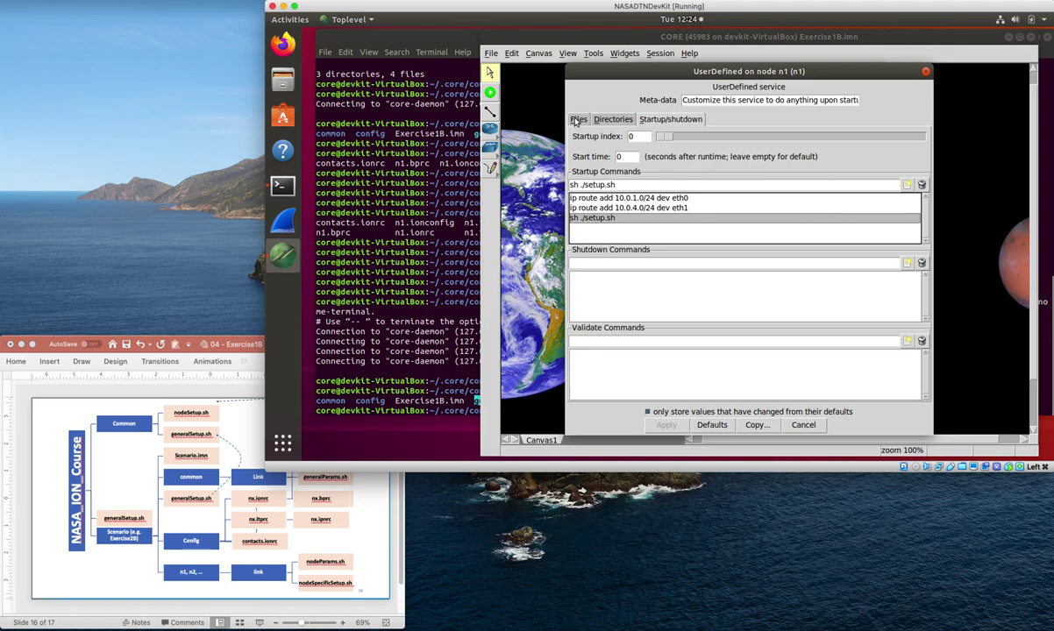
- Check setup.sh and the startup commands, highlighting $myDir/generalSetup.sh in the script
{"action": "left_click", "coordinate": [579, 119]}
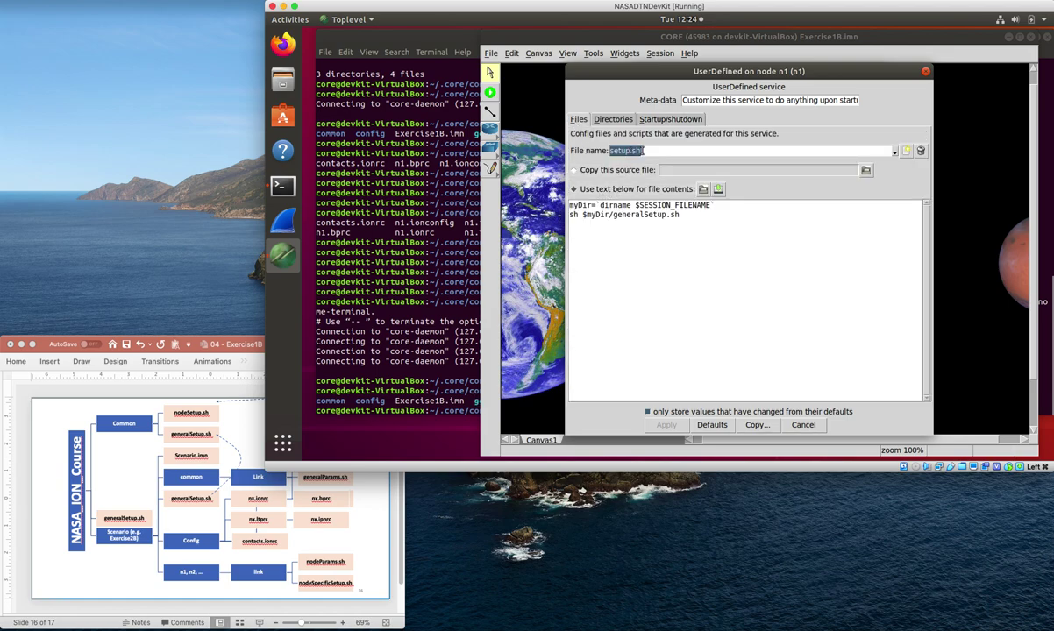
{"action": "left_click", "coordinate": [629, 150]}
{"action": "left_click_drag", "start_coordinate": [640, 151], "coordinate": [589, 151]}
{"action": "left_click", "coordinate": [643, 117]}
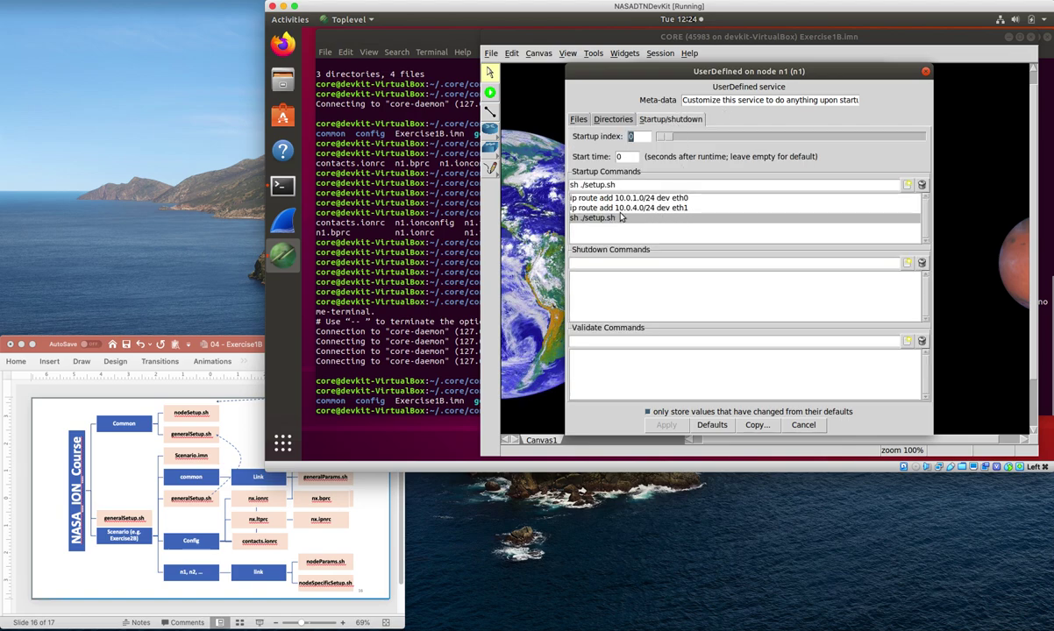
{"action": "left_click", "coordinate": [582, 122]}
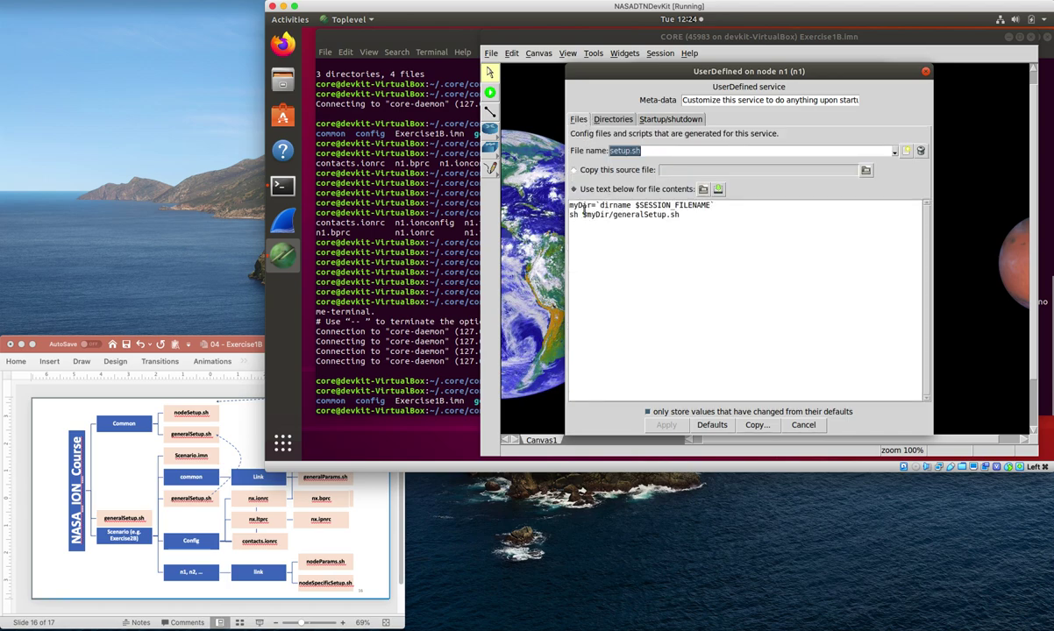
{"action": "left_click", "coordinate": [580, 214]}
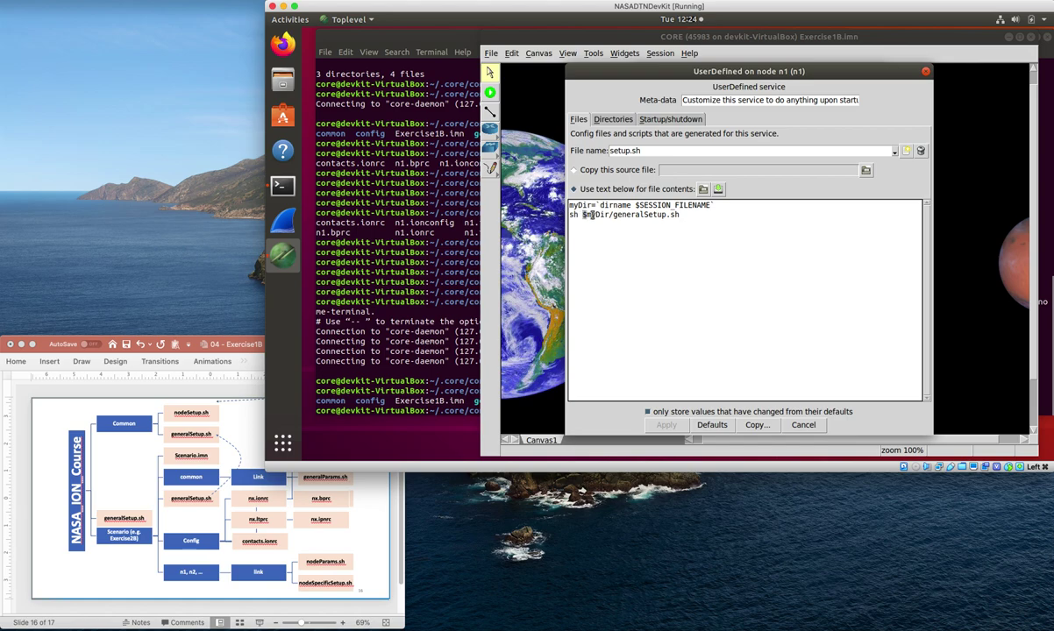
{"action": "left_click_drag", "start_coordinate": [581, 214], "coordinate": [681, 216]}
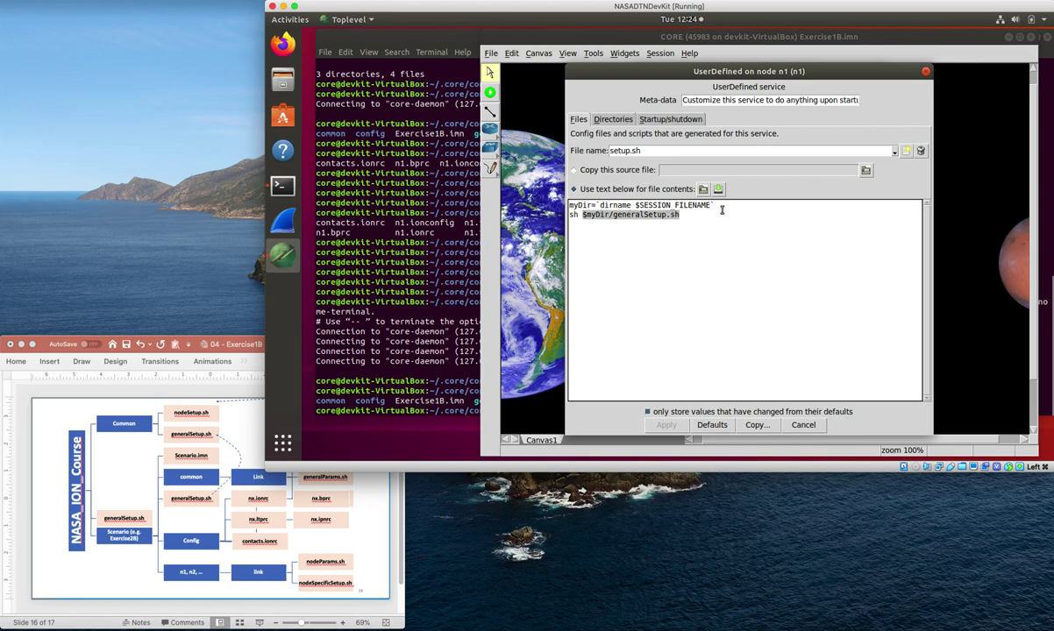
{"action": "left_click", "coordinate": [449, 260]}
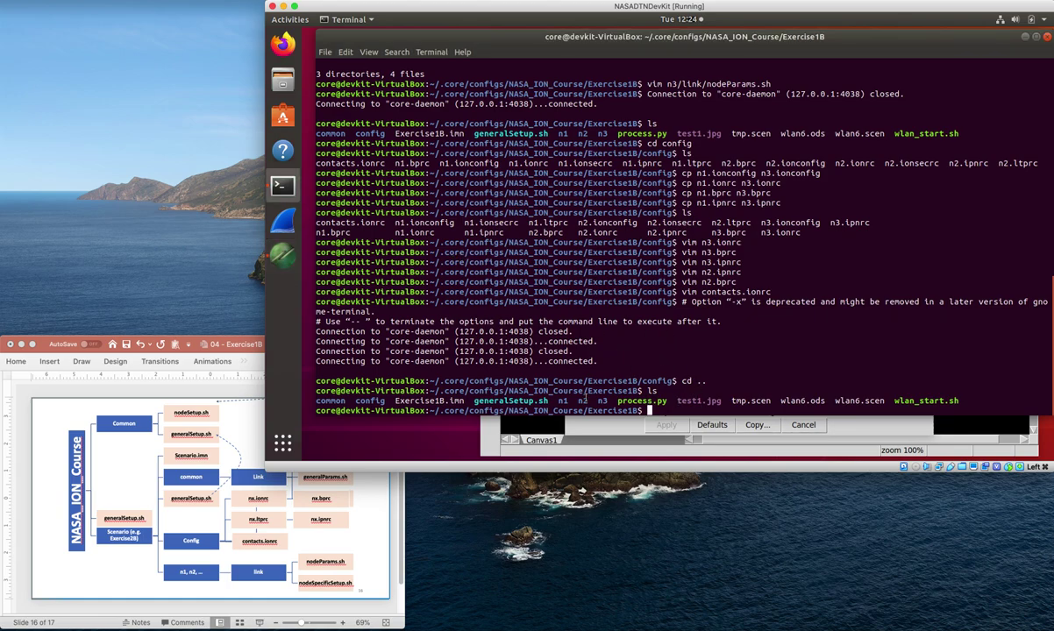
- Open generalSetup.sh in vim and scroll through its common and node-specific setup sections
{"action": "double_click", "coordinate": [504, 402]}
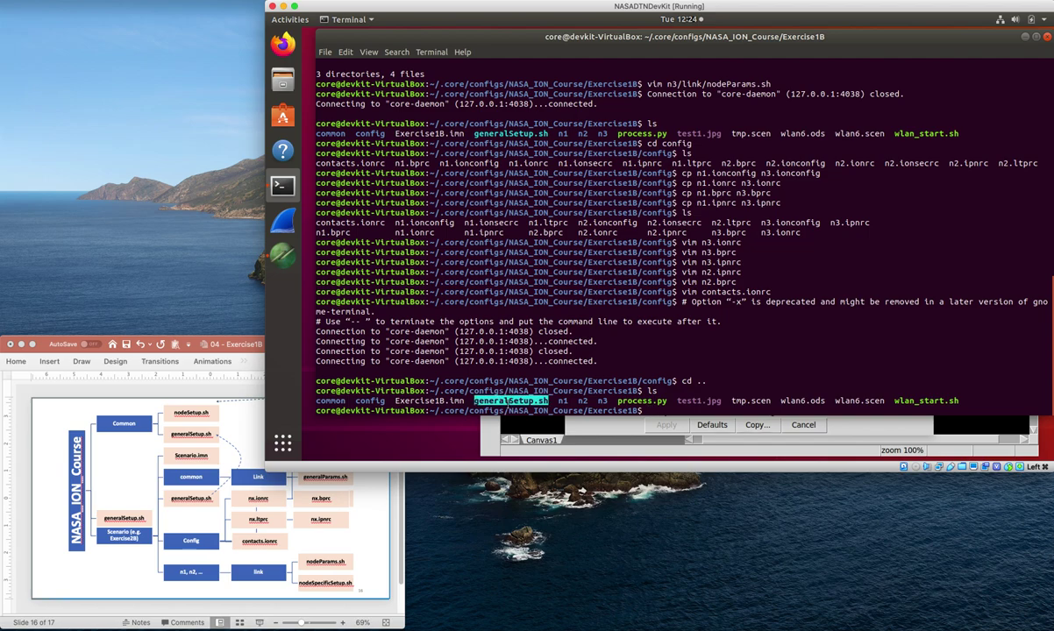
{"action": "left_click", "coordinate": [525, 379]}
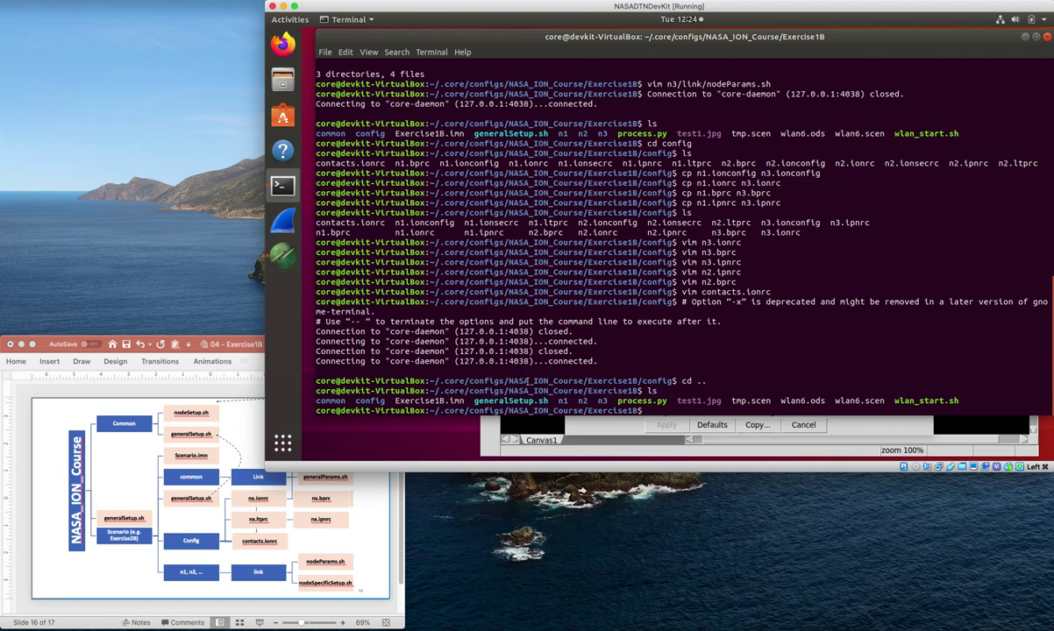
{"action": "type", "text": "vim gen"}
{"action": "key", "text": "Tab"}
{"action": "key", "text": "Return"}
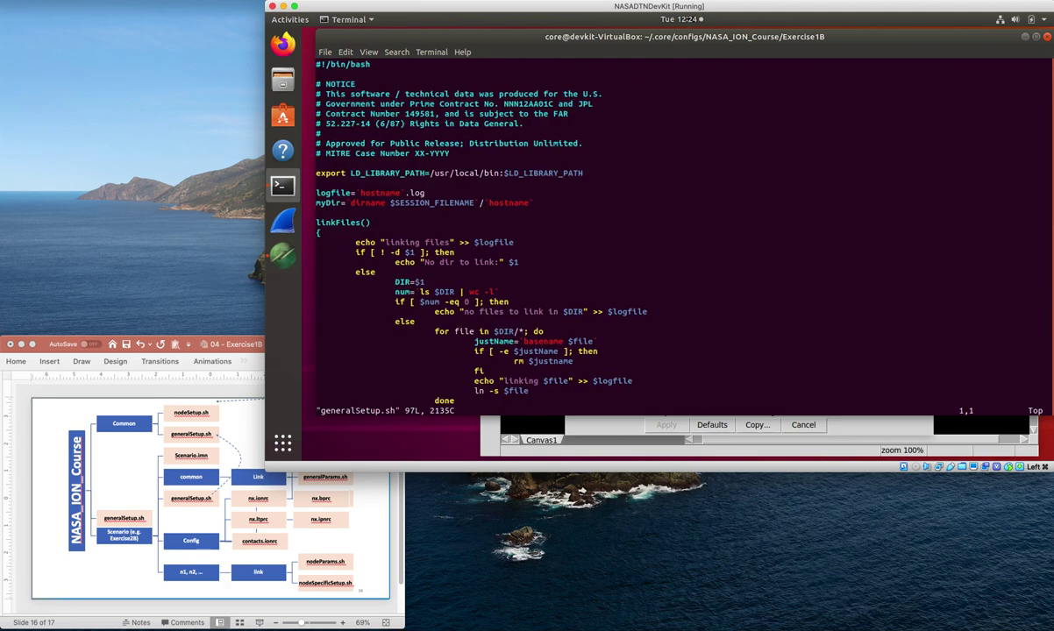
{"action": "key", "text": "Down"}
{"action": "key", "text": "Down"}
{"action": "key", "text": "Down"}
{"action": "key", "text": "Down"}
{"action": "key", "text": "Down"}
{"action": "key", "text": "Down"}
{"action": "key", "text": "Down"}
{"action": "key", "text": "Down"}
{"action": "key", "text": "Down"}
{"action": "key", "text": "Down"}
{"action": "key", "text": "Down"}
{"action": "key", "text": "Down"}
{"action": "key", "text": "Down"}
{"action": "key", "text": "Down"}
{"action": "key", "text": "Down"}
{"action": "key", "text": "Down"}
{"action": "key", "text": "Down"}
{"action": "key", "text": "Down"}
{"action": "key", "text": "Down"}
{"action": "key", "text": "Down"}
{"action": "key", "text": "Down"}
{"action": "key", "text": "Down"}
{"action": "key", "text": "Down"}
{"action": "key", "text": "Down"}
{"action": "key", "text": "Down"}
{"action": "key", "text": "Down"}
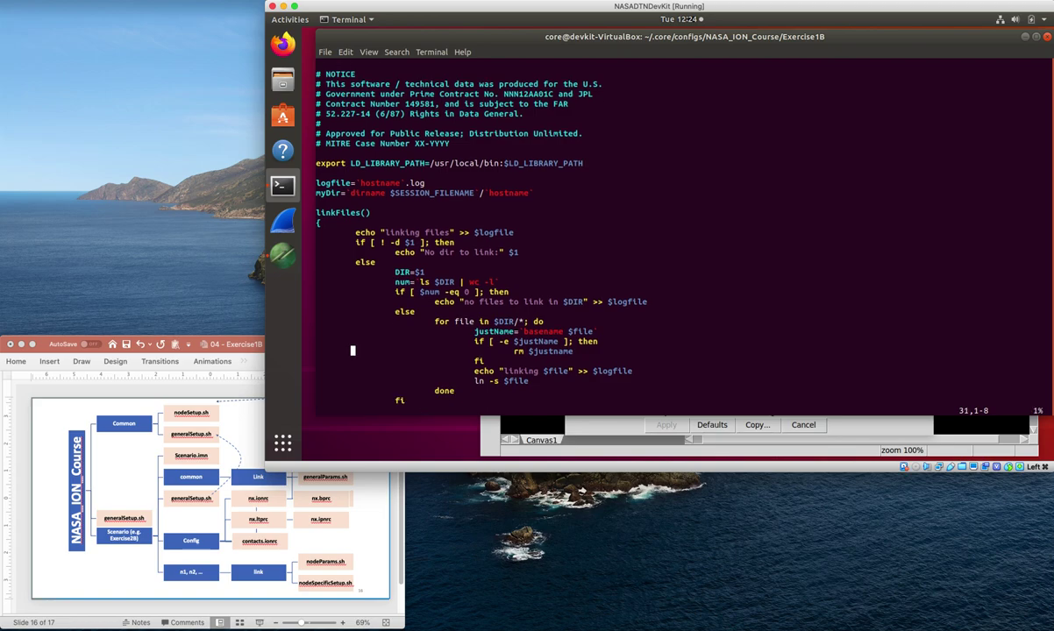
{"action": "key", "text": "Down"}
{"action": "key", "text": "Down"}
{"action": "key", "text": "Down"}
{"action": "key", "text": "Down"}
{"action": "key", "text": "Down"}
{"action": "key", "text": "Down"}
{"action": "key", "text": "Down"}
{"action": "key", "text": "Down"}
{"action": "key", "text": "Down"}
{"action": "key", "text": "Down"}
{"action": "key", "text": "Down"}
{"action": "key", "text": "Down"}
{"action": "key", "text": "Down"}
{"action": "key", "text": "Down"}
{"action": "key", "text": "Down"}
{"action": "key", "text": "Down"}
{"action": "key", "text": "Down"}
{"action": "key", "text": "Down"}
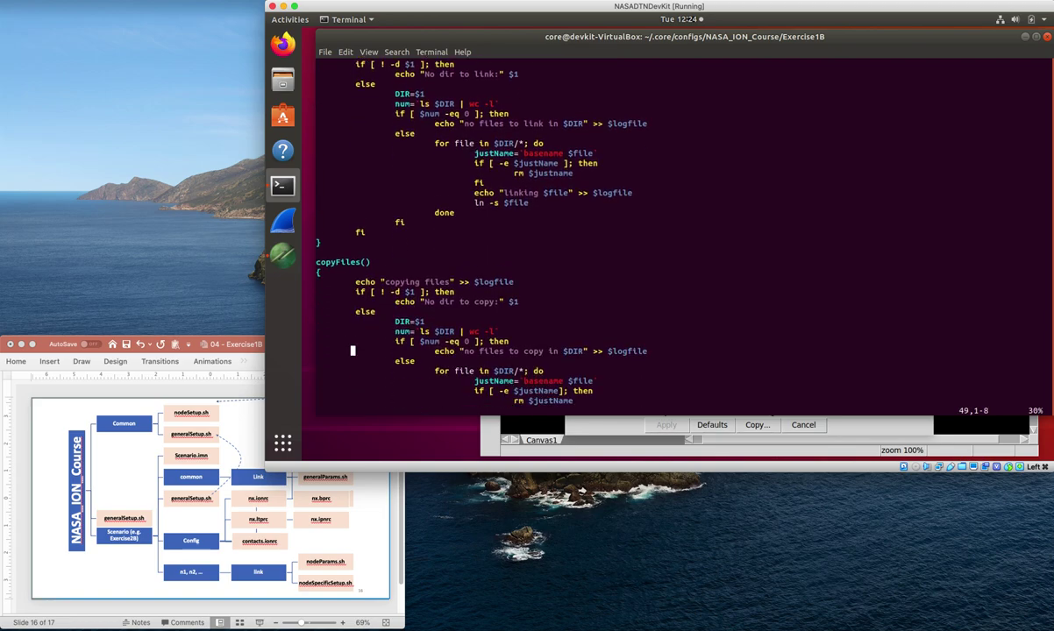
{"action": "key", "text": "Down"}
{"action": "key", "text": "Down"}
{"action": "key", "text": "Down"}
{"action": "key", "text": "Down"}
{"action": "key", "text": "Down"}
{"action": "key", "text": "Down"}
{"action": "key", "text": "Down"}
{"action": "key", "text": "Down"}
{"action": "key", "text": "Down"}
{"action": "key", "text": "Down"}
{"action": "key", "text": "Down"}
{"action": "key", "text": "Down"}
{"action": "key", "text": "Down"}
{"action": "key", "text": "Down"}
{"action": "key", "text": "Down"}
{"action": "key", "text": "Down"}
{"action": "key", "text": "Down"}
{"action": "key", "text": "Down"}
{"action": "key", "text": "Down"}
{"action": "key", "text": "Down"}
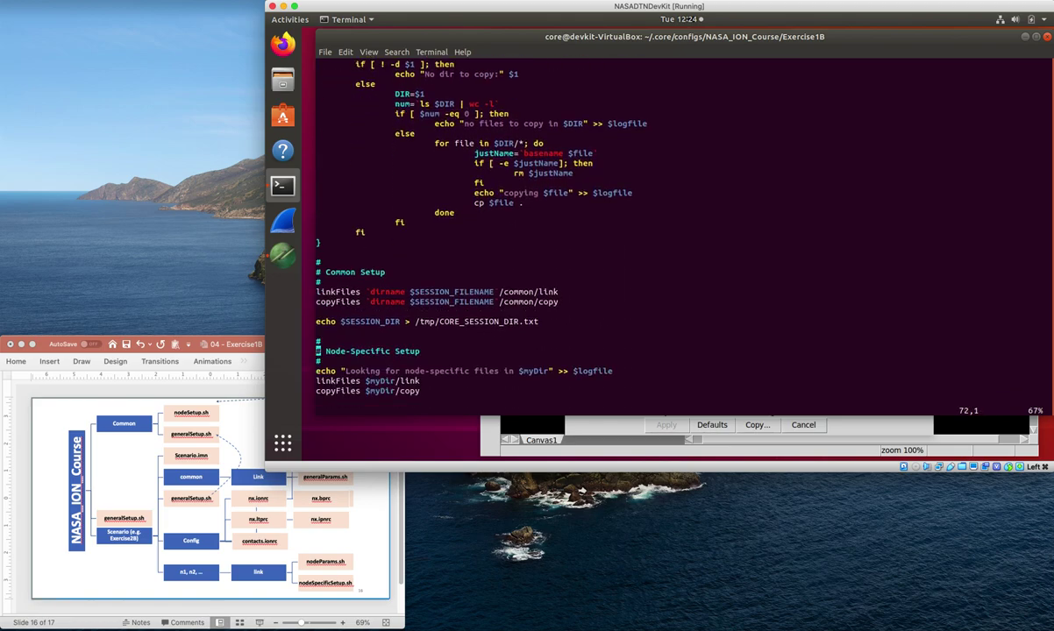
{"action": "key", "text": "Down"}
{"action": "key", "text": "Down"}
{"action": "key", "text": "Down"}
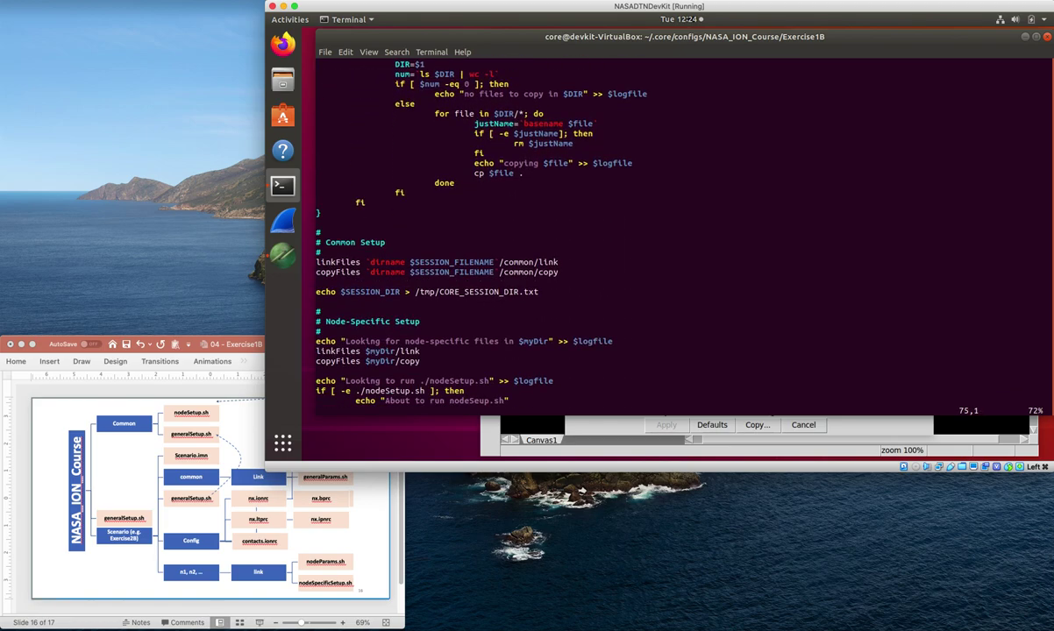
{"action": "key", "text": "Up"}
{"action": "key", "text": "Up"}
{"action": "key", "text": "Up"}
{"action": "key", "text": "Up"}
{"action": "key", "text": "Up"}
{"action": "key", "text": "Up"}
{"action": "key", "text": "Up"}
{"action": "key", "text": "Up"}
{"action": "key", "text": "Up"}
{"action": "key", "text": "Down"}
{"action": "key", "text": "Down"}
{"action": "key", "text": "Down"}
{"action": "key", "text": "Down"}
{"action": "key", "text": "Down"}
{"action": "key", "text": "Down"}
{"action": "key", "text": "Down"}
{"action": "key", "text": "Down"}
{"action": "key", "text": "Down"}
{"action": "key", "text": "Down"}
{"action": "key", "text": "Down"}
{"action": "key", "text": "Down"}
{"action": "key", "text": "Down"}
{"action": "key", "text": "Down"}
{"action": "key", "text": "Down"}
{"action": "key", "text": "Down"}
{"action": "key", "text": "Down"}
{"action": "key", "text": "Down"}
{"action": "key", "text": "Down"}
{"action": "key", "text": "Down"}
{"action": "key", "text": "Down"}
{"action": "key", "text": "Down"}
{"action": "key", "text": "Down"}
{"action": "key", "text": "Down"}
{"action": "key", "text": "Down"}
{"action": "key", "text": "Down"}
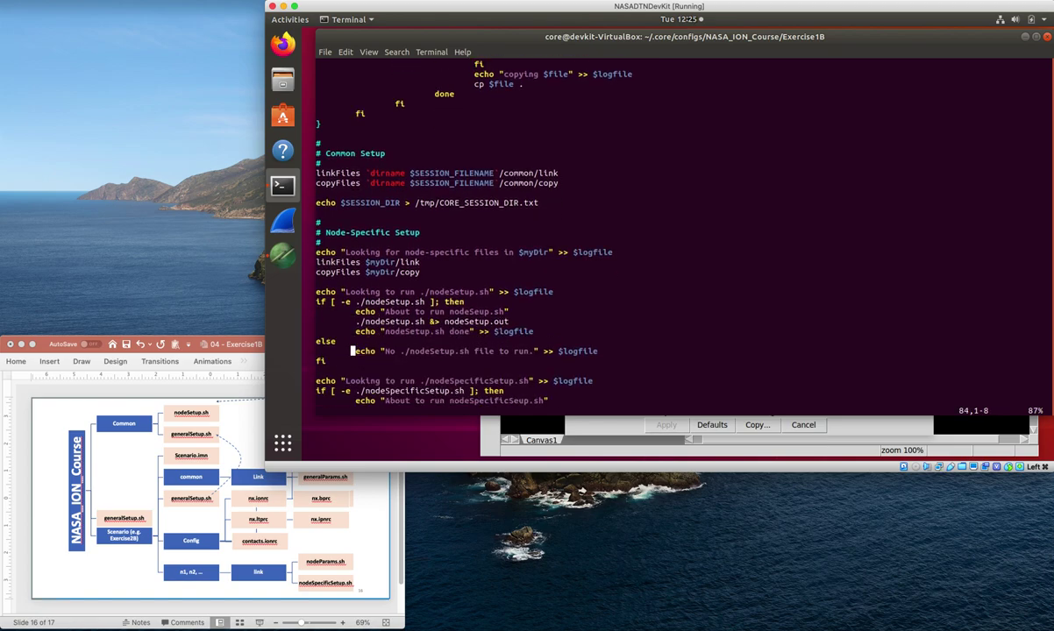
{"action": "key", "text": "Down"}
{"action": "key", "text": "Down"}
{"action": "key", "text": "Down"}
{"action": "key", "text": "Down"}
{"action": "key", "text": "Down"}
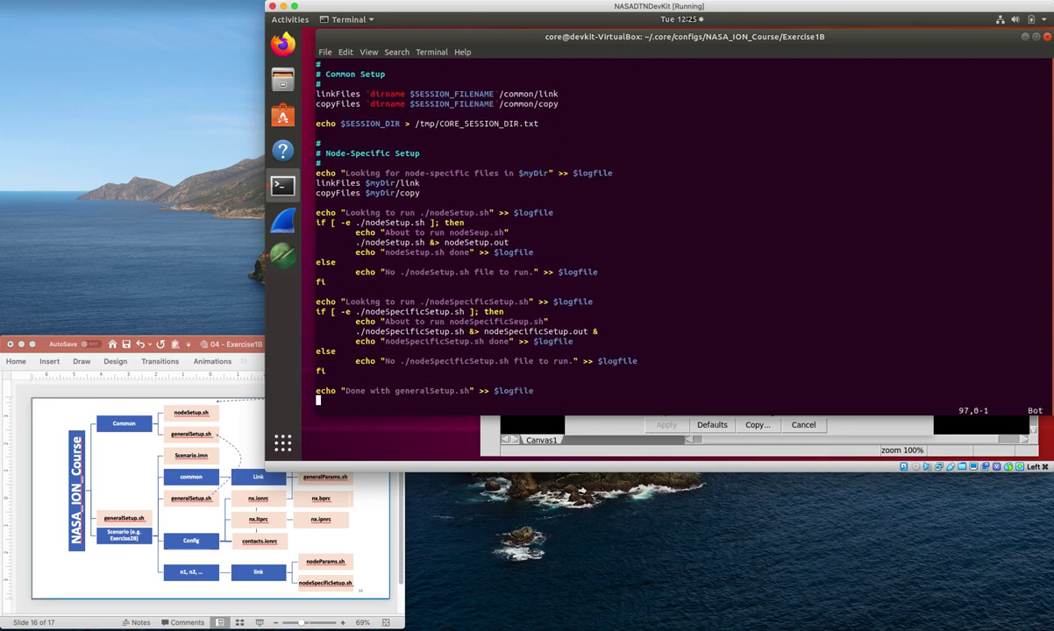
- Quit vim with :q and list the Exercise1B folder again
{"action": "type", "text": ":q"}
{"action": "key", "text": "Return"}
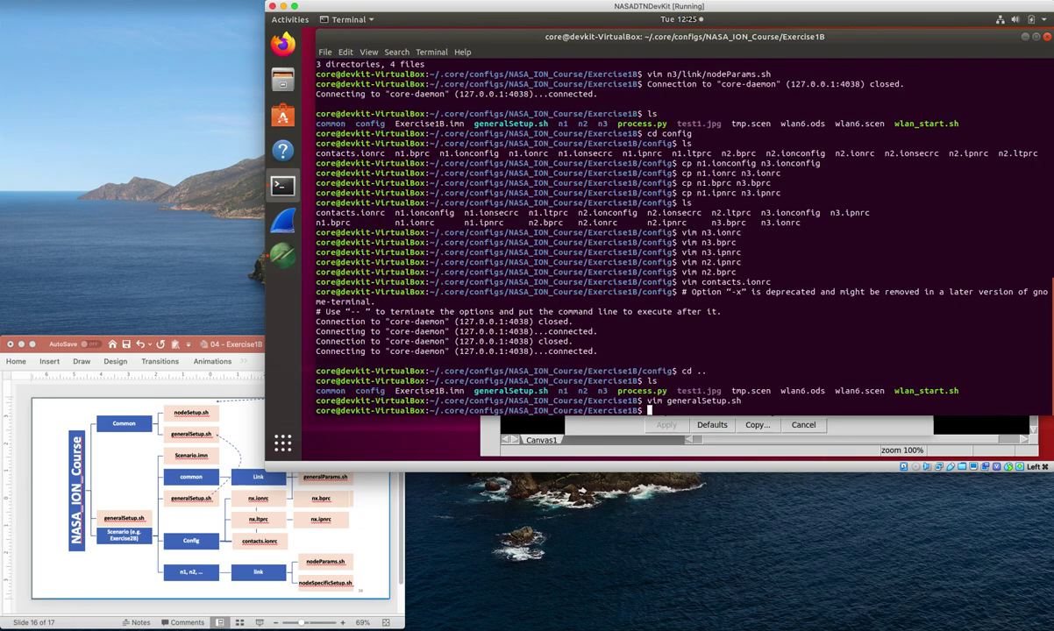
{"action": "type", "text": "ls"}
{"action": "key", "text": "Return"}
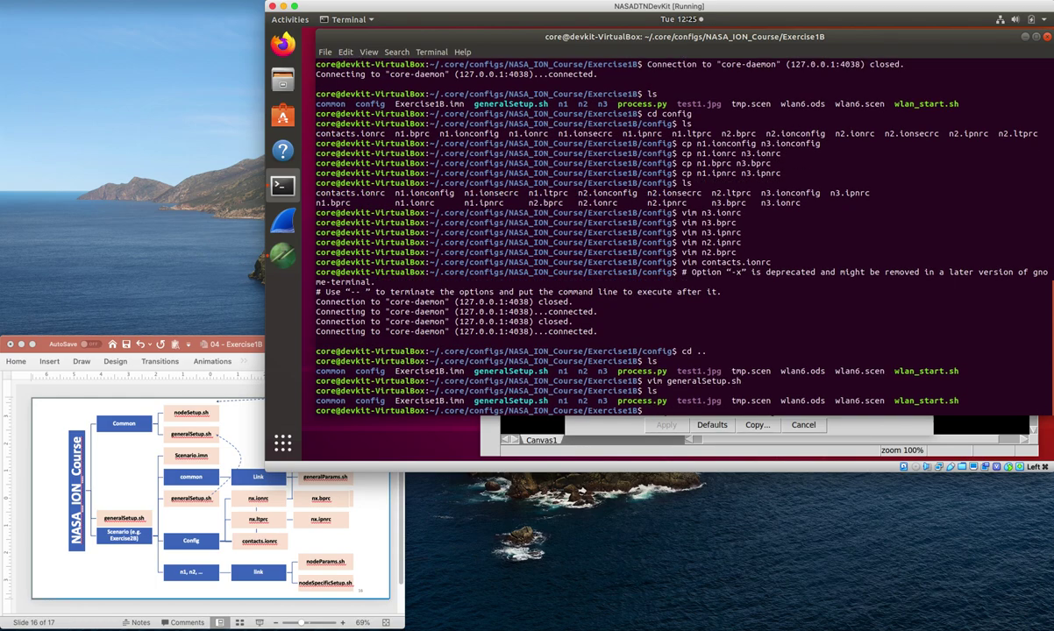
- Cancel the UserDefined and n1 services dialogs, start Exercise1B, and open node n2's shell
{"action": "left_click", "coordinate": [798, 430]}
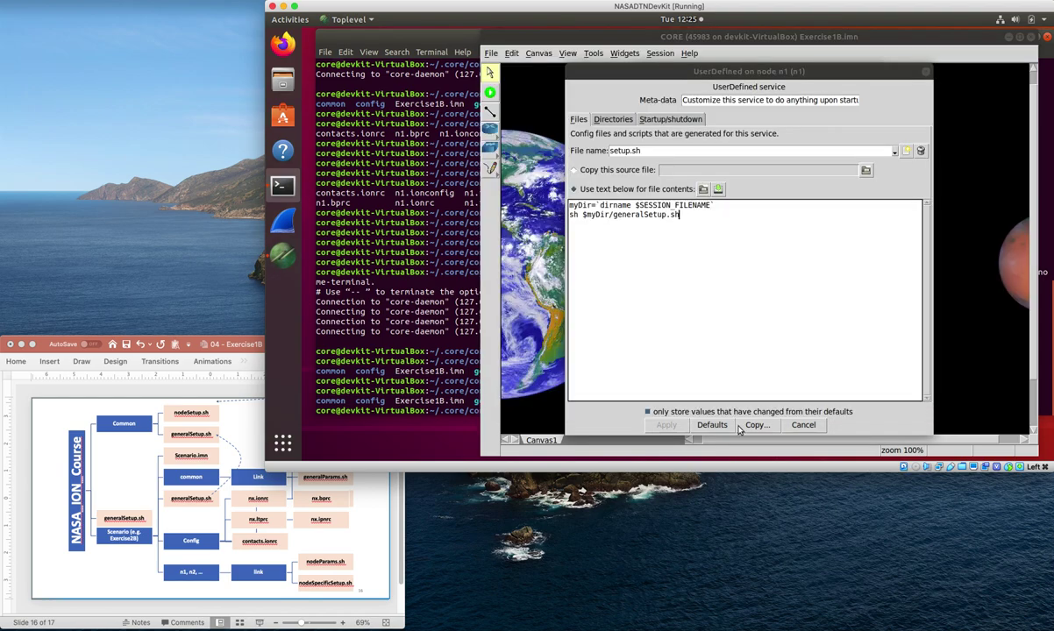
{"action": "left_click", "coordinate": [798, 429]}
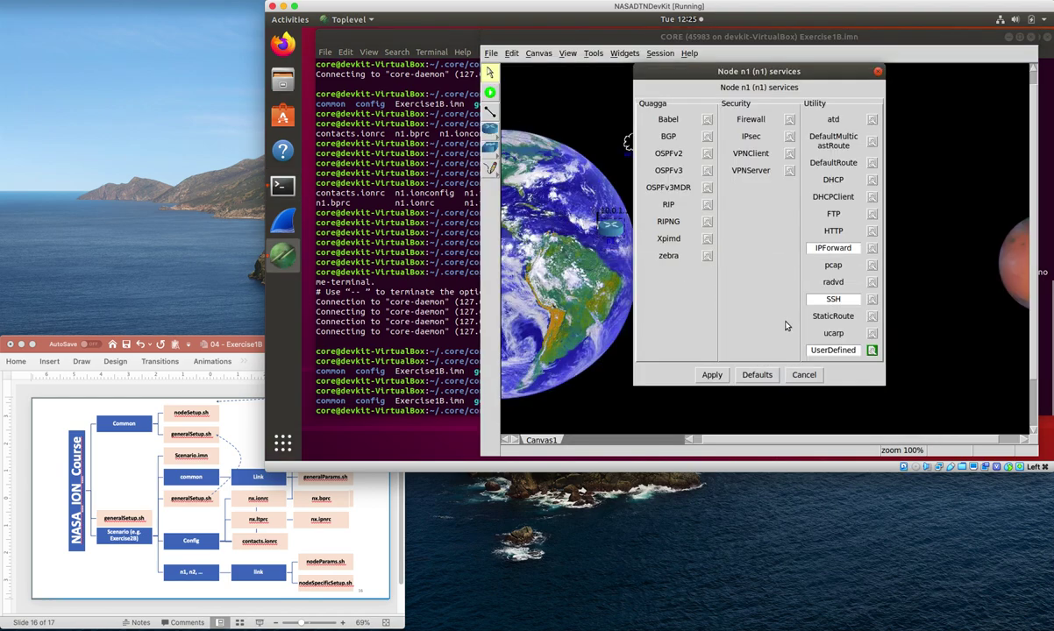
{"action": "left_click", "coordinate": [802, 376]}
{"action": "left_click", "coordinate": [489, 92]}
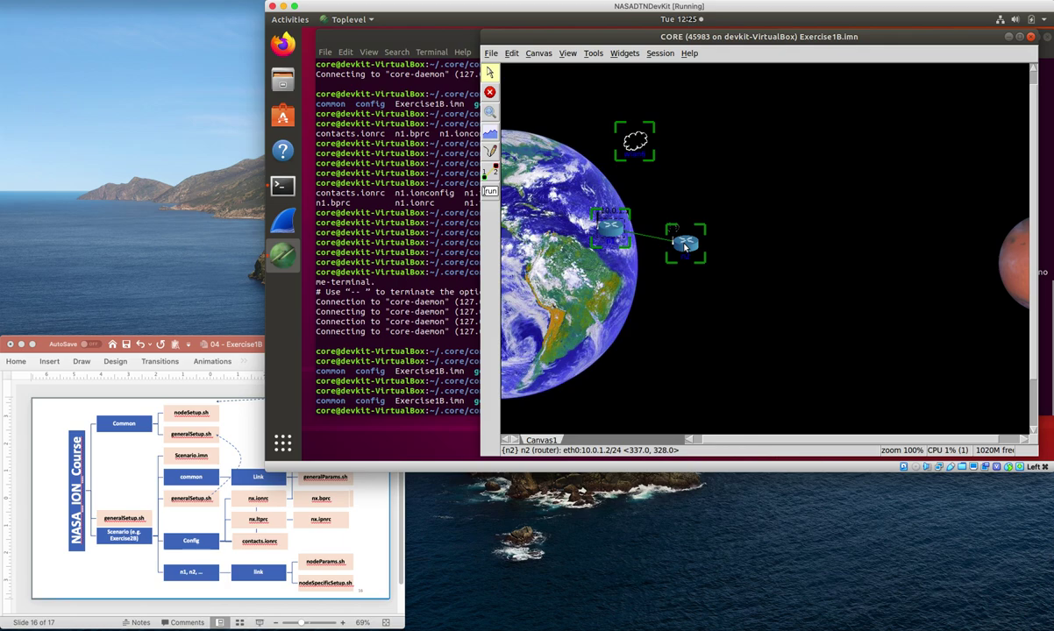
{"action": "double_click", "coordinate": [685, 246]}
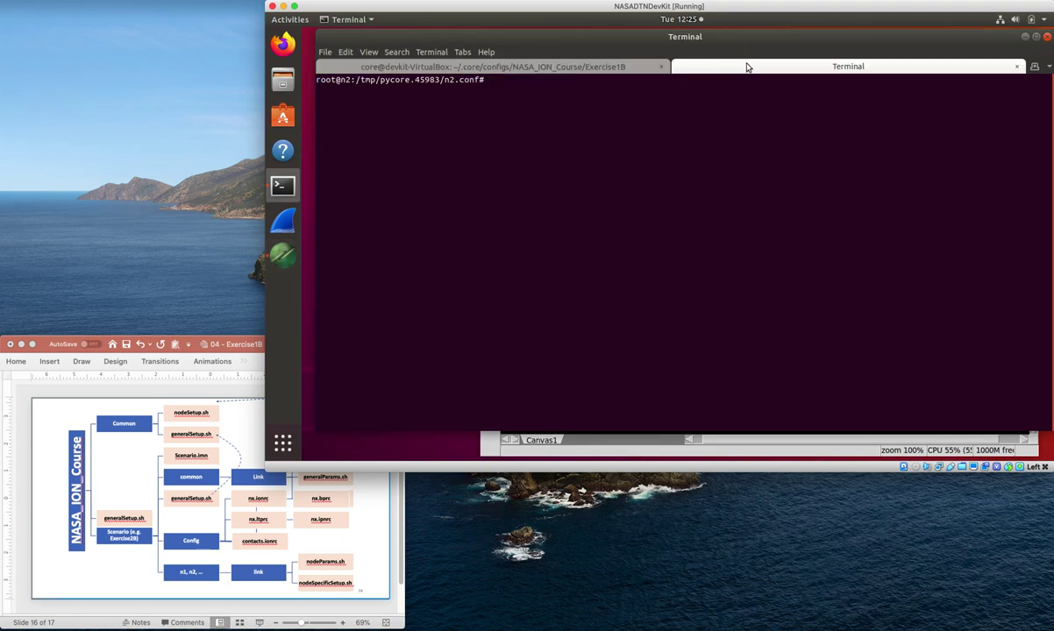
- List the files in node n2's session directory
{"action": "type", "text": "ls"}
{"action": "key", "text": "Return"}
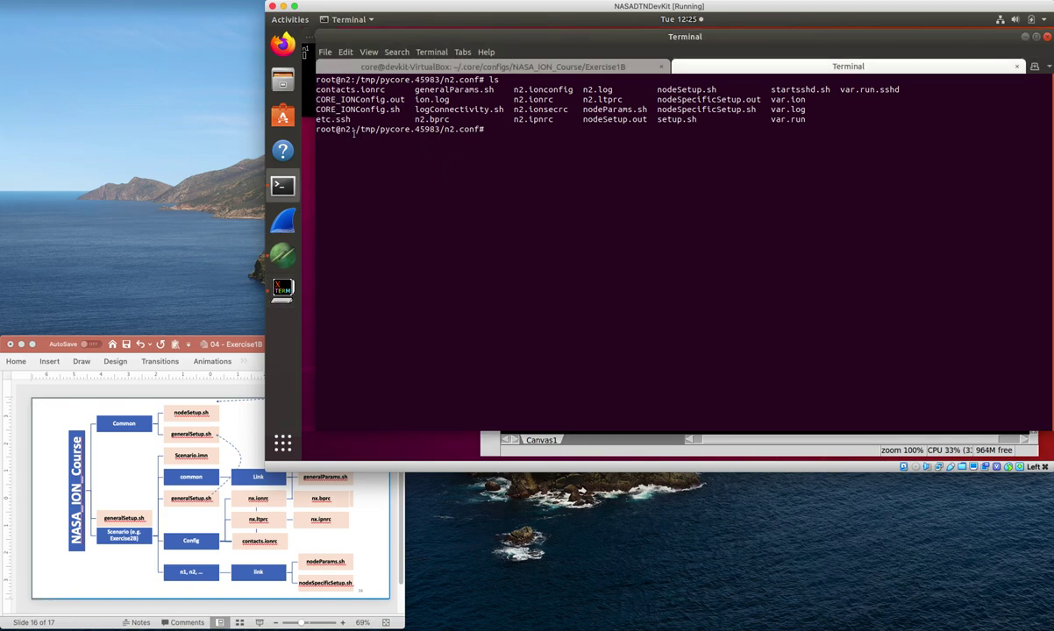
{"action": "left_click_drag", "start_coordinate": [355, 128], "coordinate": [449, 129]}
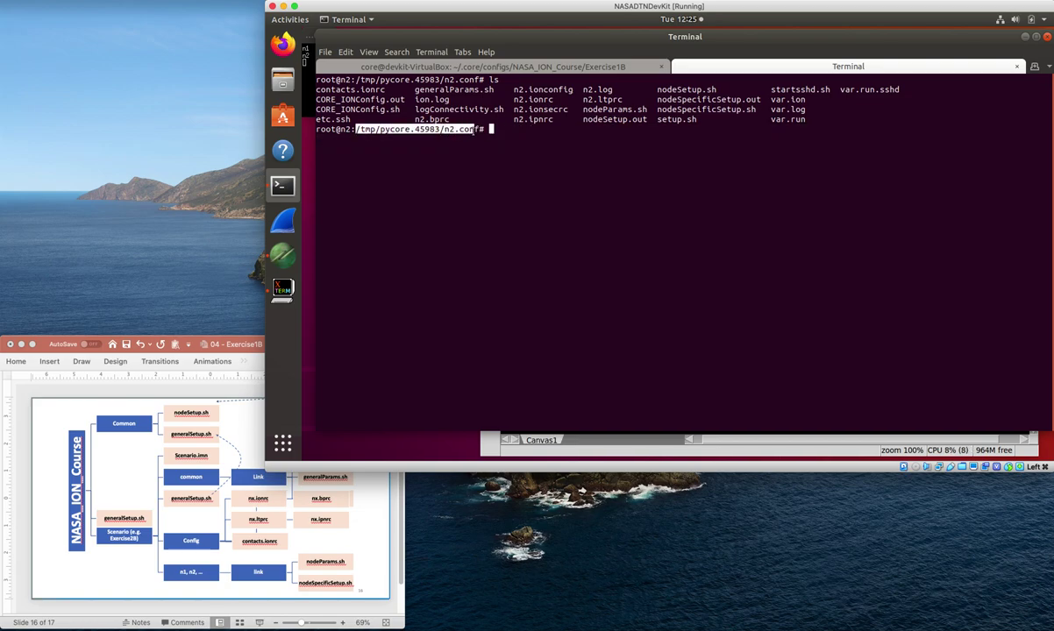
{"action": "left_click", "coordinate": [474, 136]}
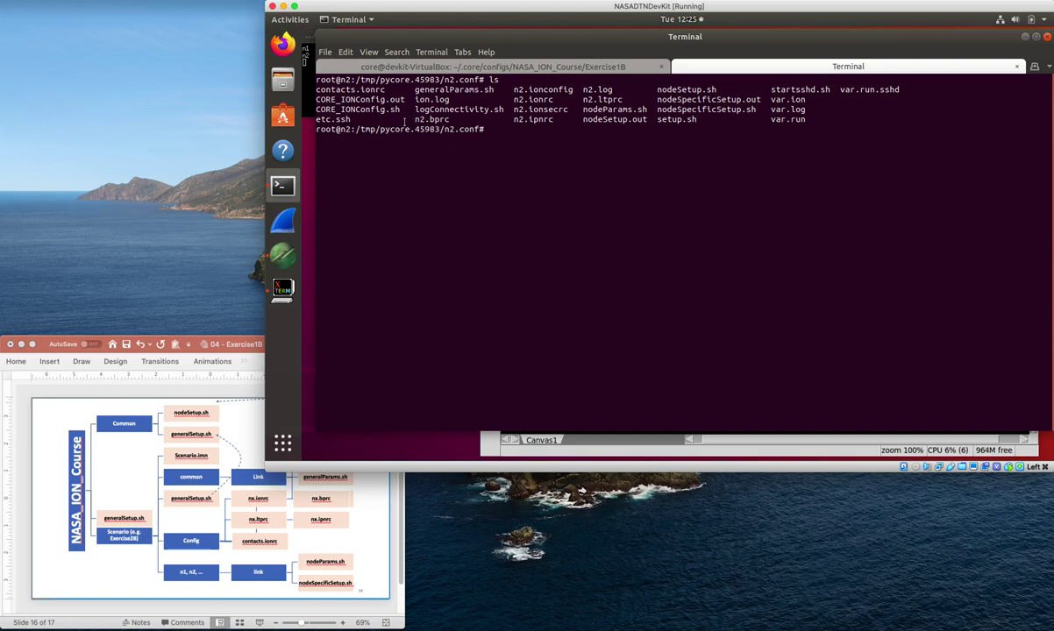
- Run 'ps auxww' and 'ifconfig' to show n2's ION processes and interfaces
{"action": "type", "text": "ps auxww"}
{"action": "key", "text": "Return"}
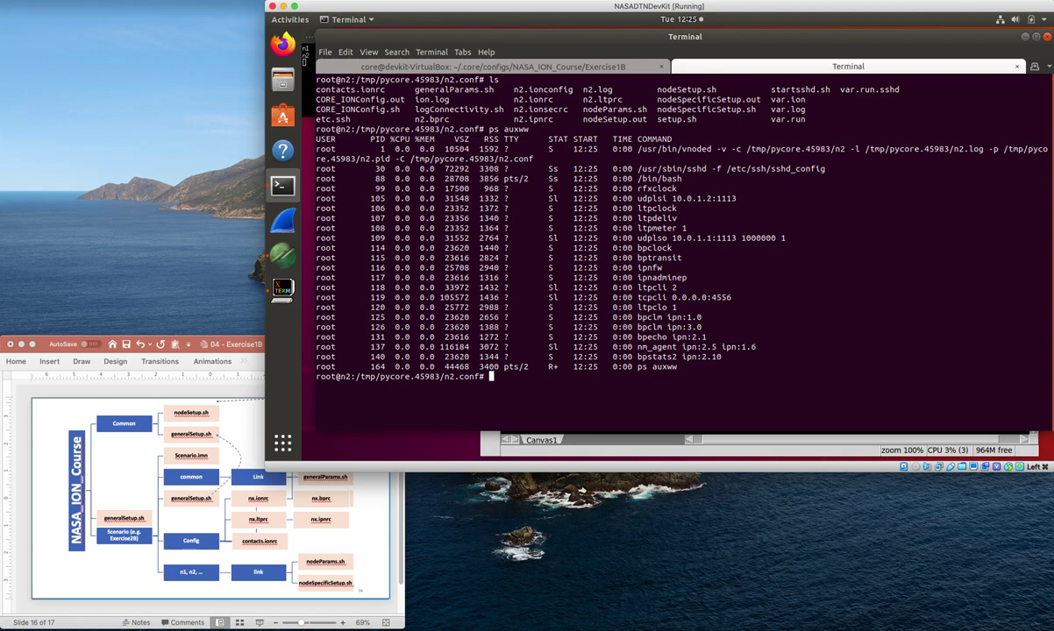
{"action": "type", "text": "ifconfig"}
{"action": "key", "text": "Return"}
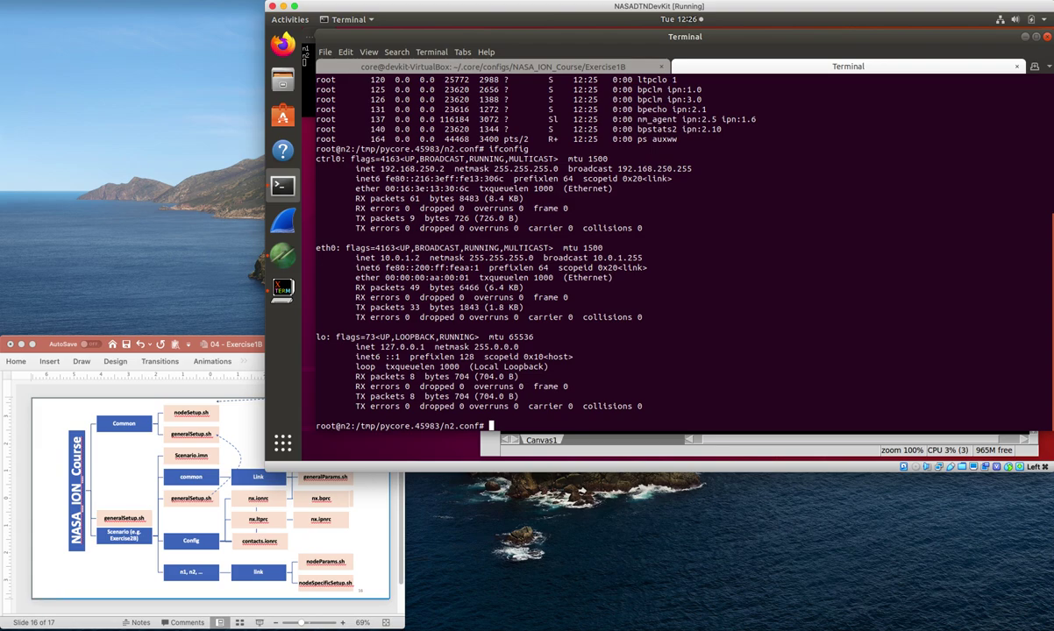
- Change to the root directory with 'cd /' and list its contents
{"action": "type", "text": "cd "}
{"action": "type", "text": "/"}
{"action": "key", "text": "Return"}
{"action": "type", "text": "ls"}
{"action": "key", "text": "Return"}
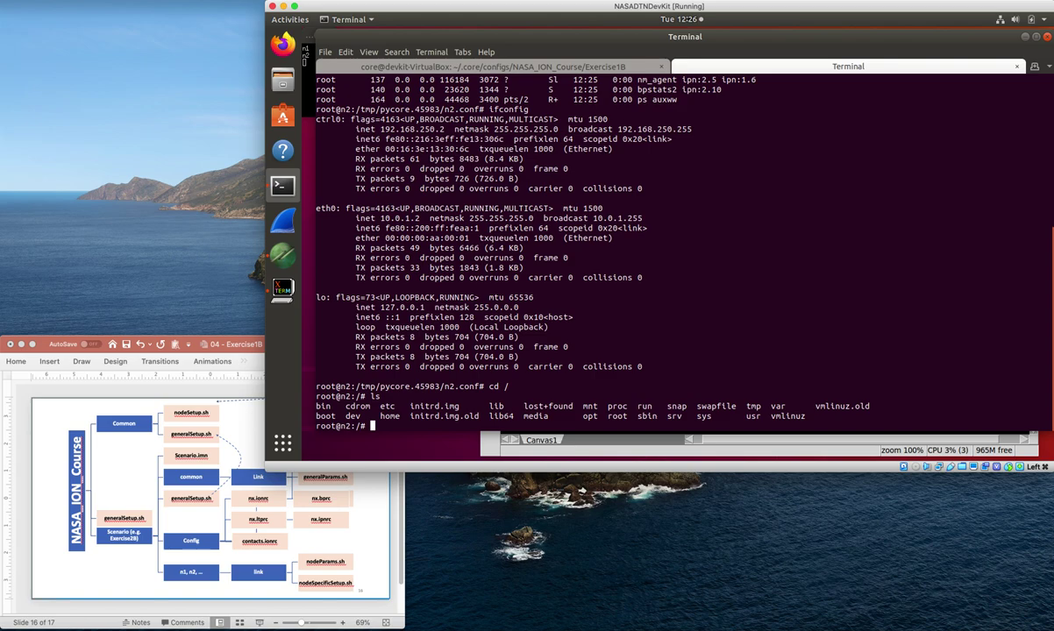
- Move into node n2's n2.conf folder under /tmp/pycore and list its files
{"action": "type", "text": "cd /tmp/pycore.45983/"}
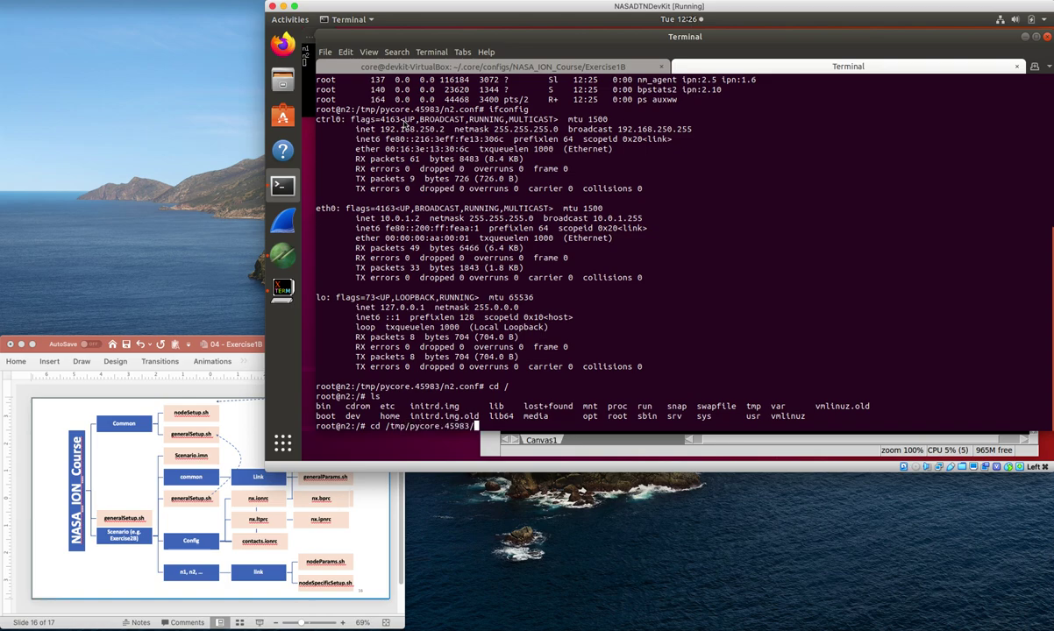
{"action": "key", "text": "Tab"}
{"action": "type", "text": "n2"}
{"action": "key", "text": "Tab"}
{"action": "key", "text": "Return"}
{"action": "type", "text": "ls"}
{"action": "key", "text": "Return"}
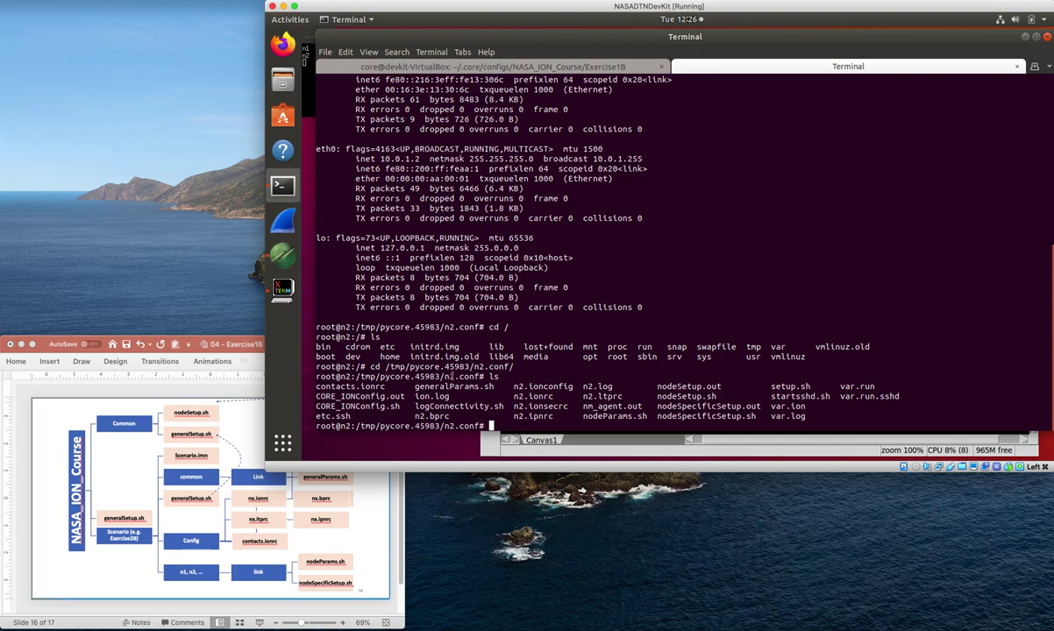
- Print setup.sh with cat and highlight its myDir line
{"action": "double_click", "coordinate": [461, 386]}
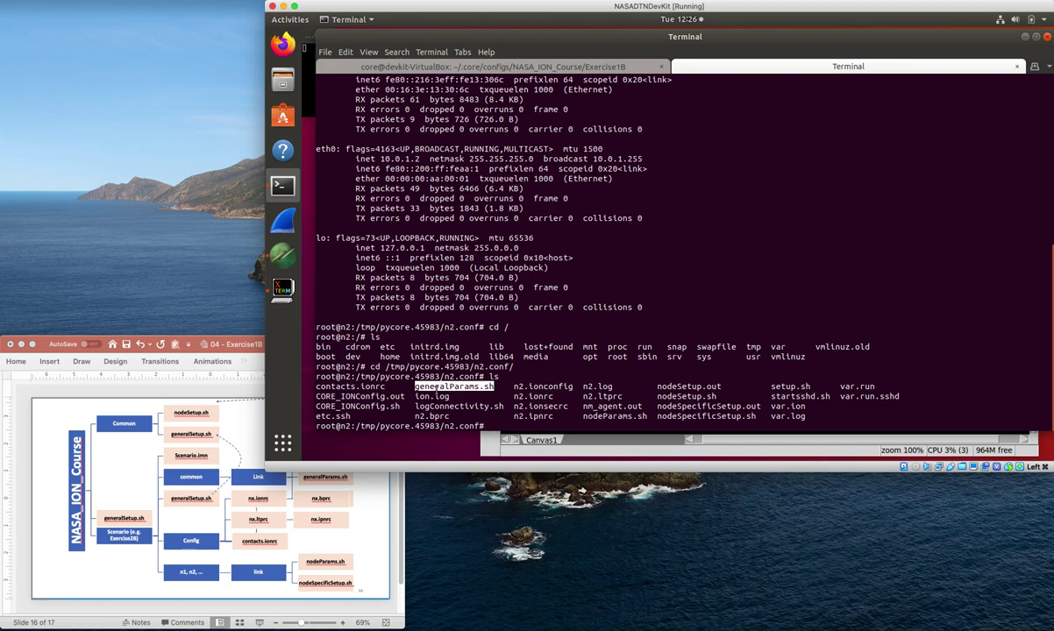
{"action": "left_click", "coordinate": [509, 387]}
{"action": "type", "text": "cat setup.sh"}
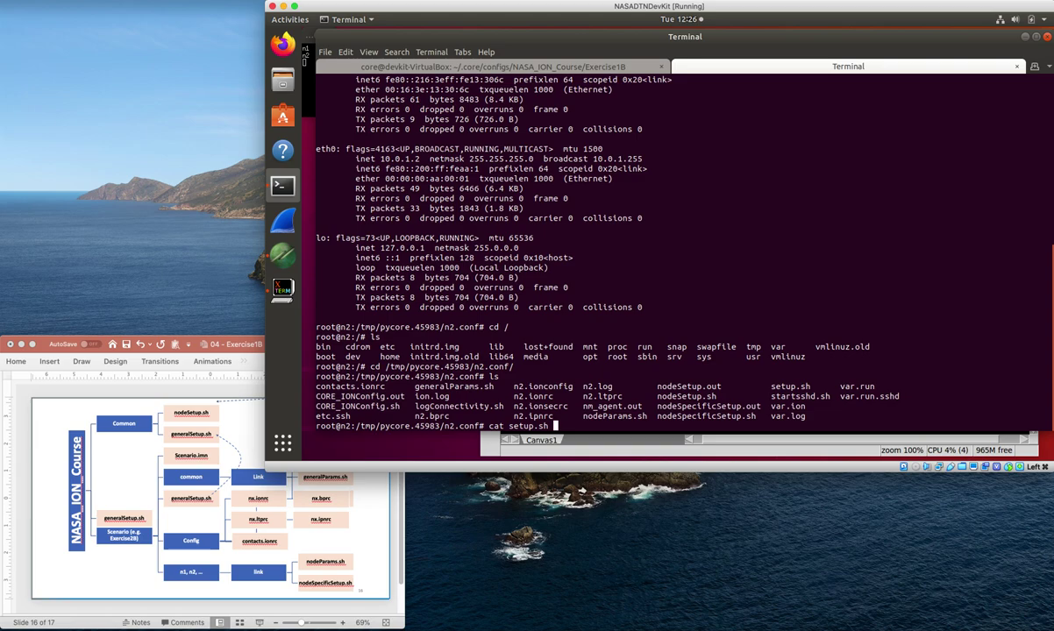
{"action": "key", "text": "Return"}
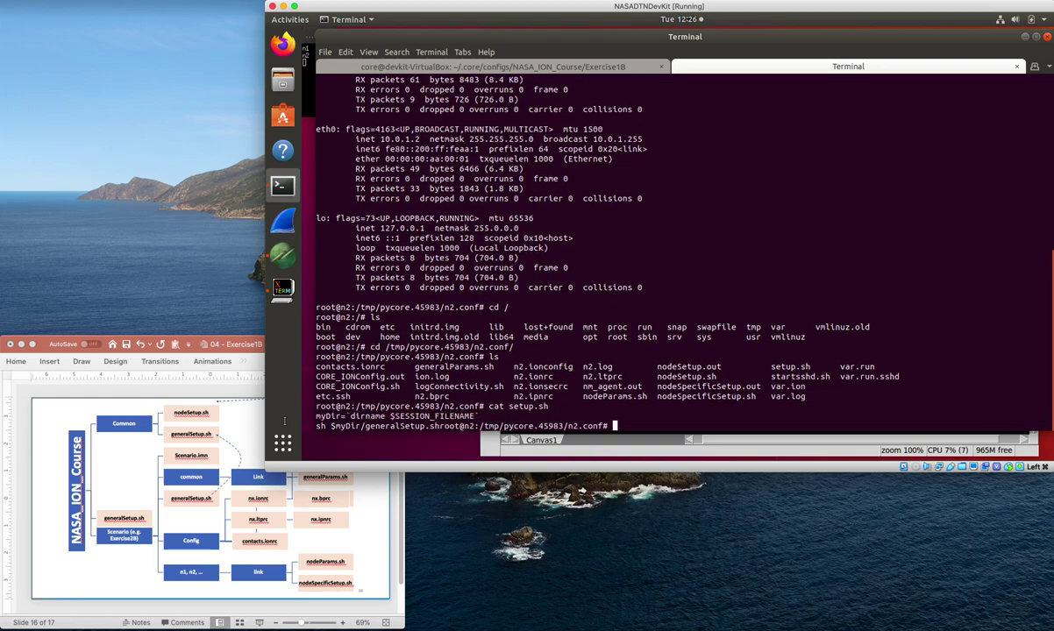
{"action": "left_click_drag", "start_coordinate": [488, 417], "coordinate": [287, 418]}
{"action": "left_click", "coordinate": [468, 417]}
{"action": "key", "text": "Return"}
{"action": "key", "text": "Return"}
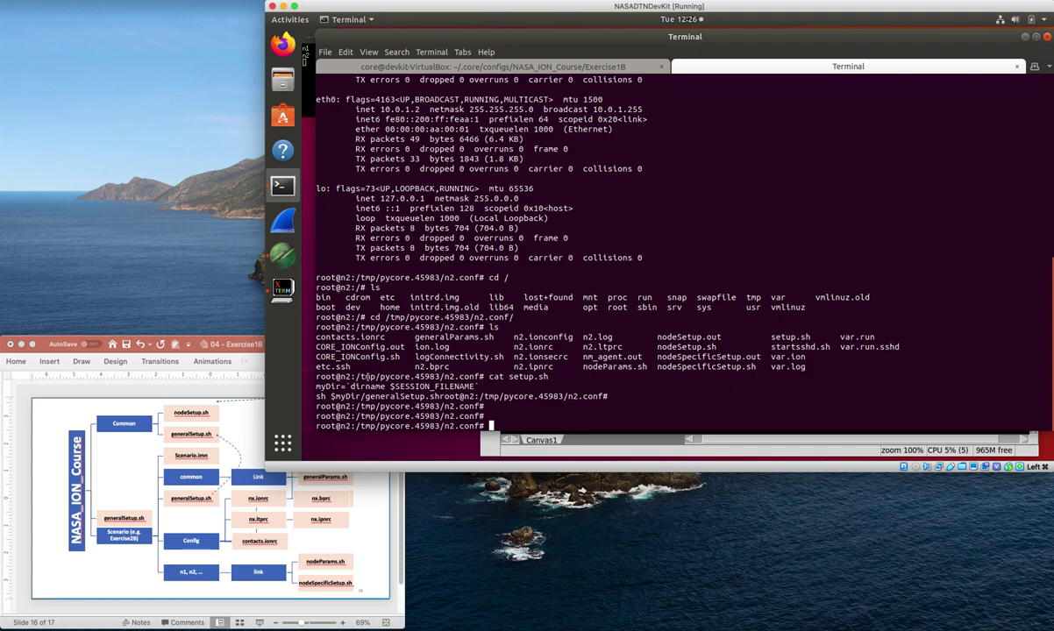
- Point out setup.sh's lines and CORE_IONConfig.sh, then type 'vim CORE_IONConfig.sh'
{"action": "left_click_drag", "start_coordinate": [316, 387], "coordinate": [438, 396]}
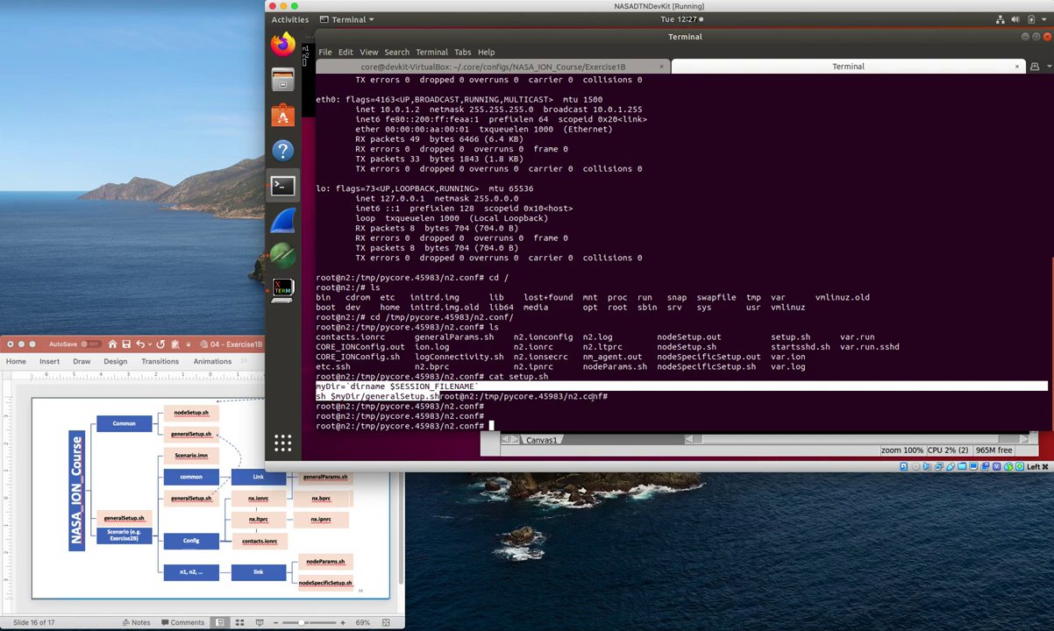
{"action": "left_click", "coordinate": [690, 418]}
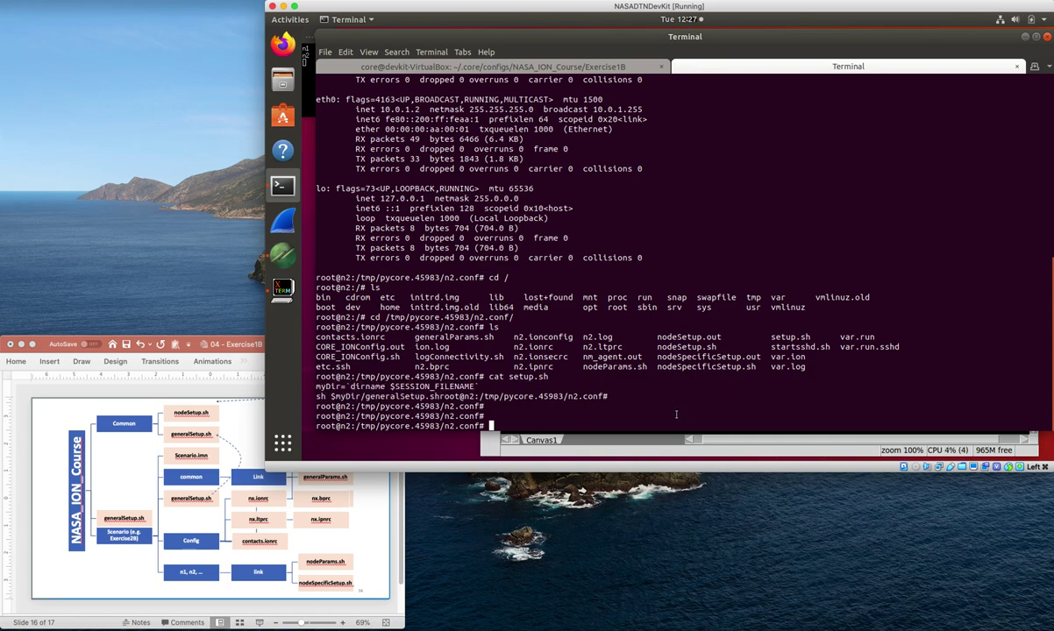
{"action": "double_click", "coordinate": [370, 357]}
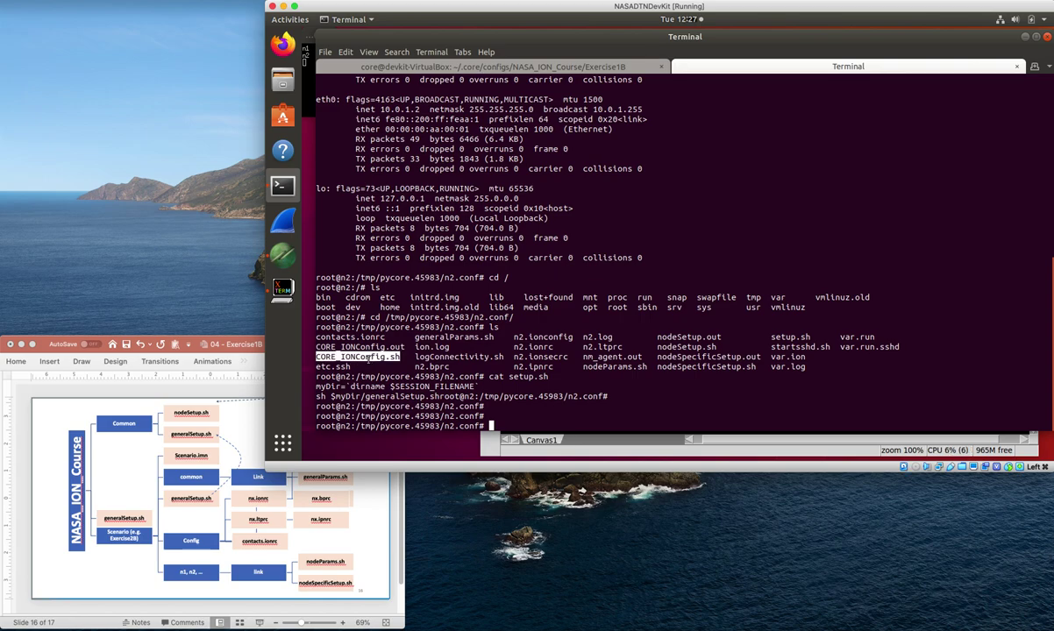
{"action": "left_click", "coordinate": [387, 361]}
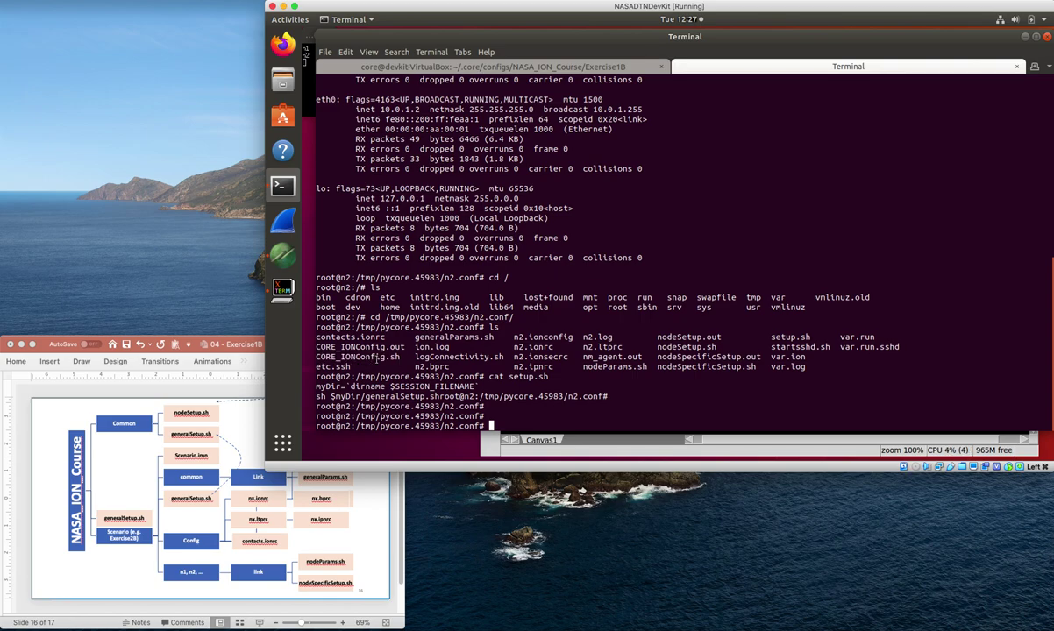
{"action": "left_click_drag", "start_coordinate": [402, 357], "coordinate": [316, 357]}
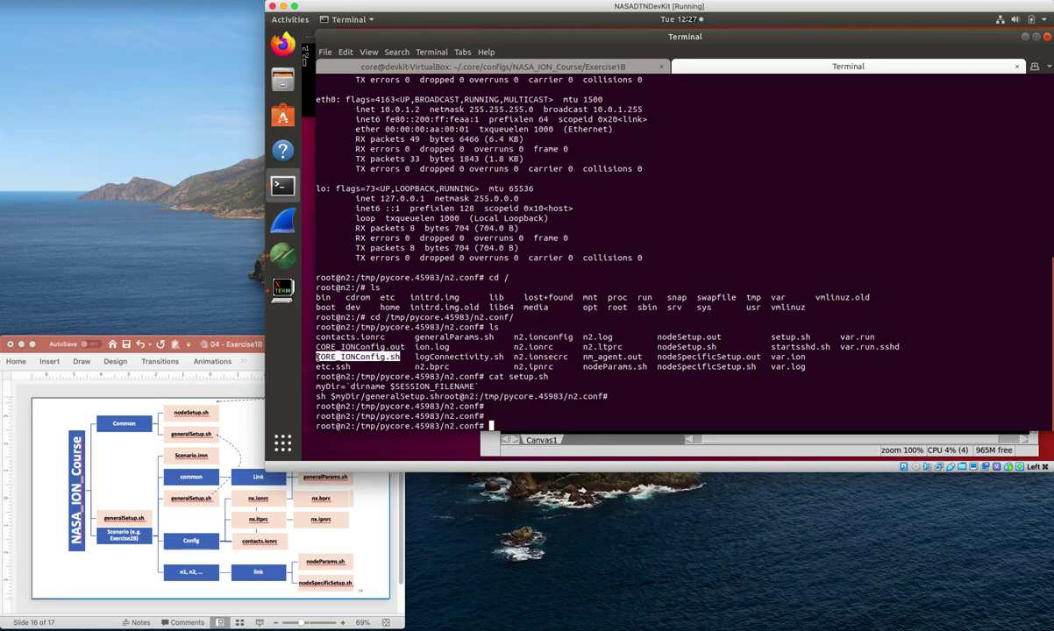
{"action": "left_click", "coordinate": [387, 366]}
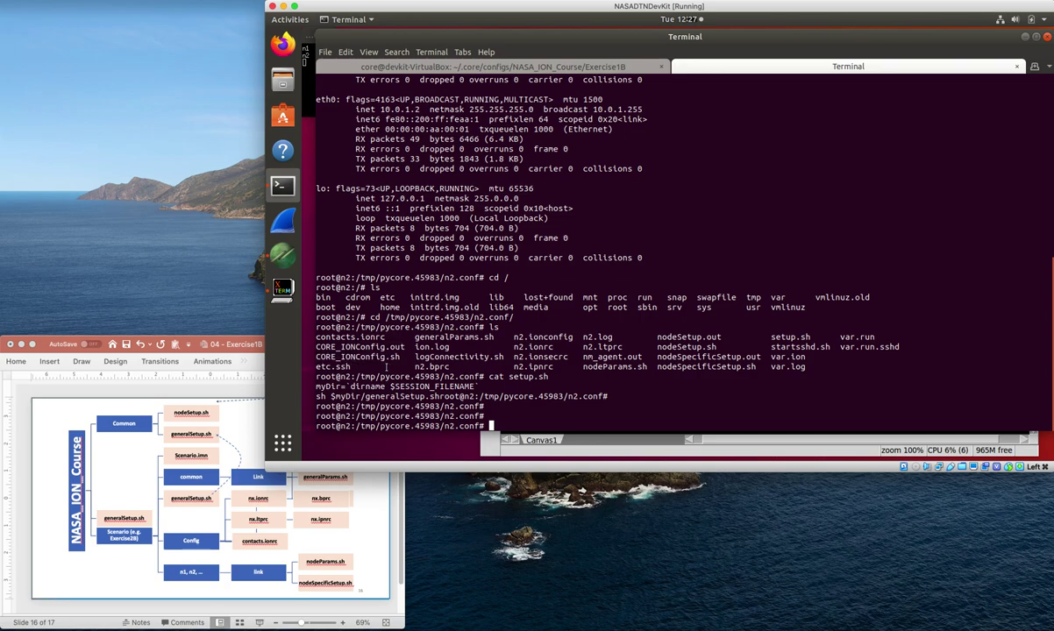
{"action": "type", "text": "vim CORE_IONConfig."}
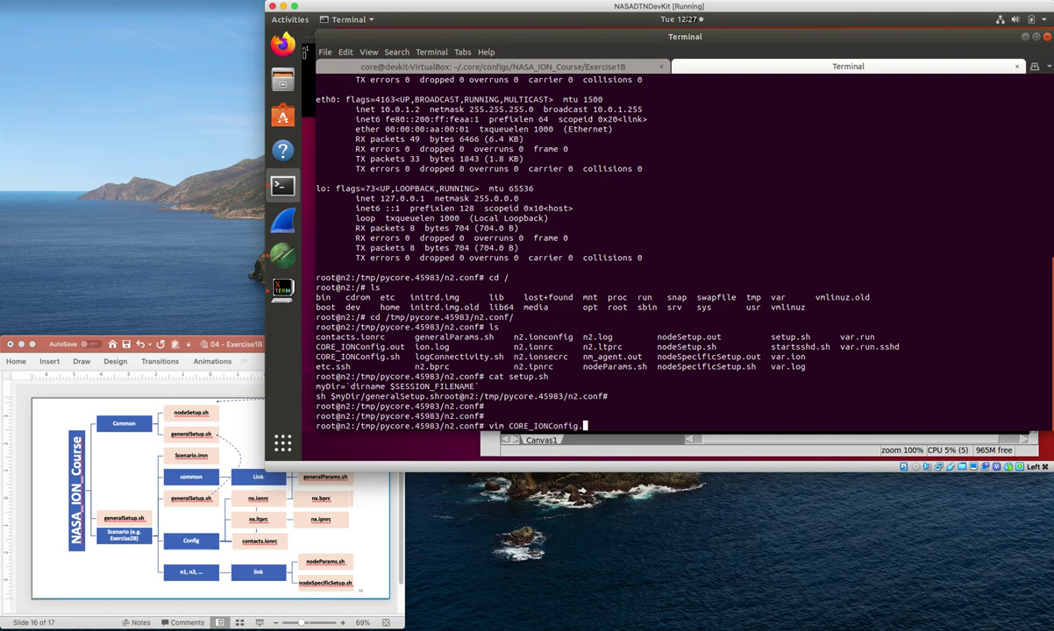
{"action": "type", "text": "sh"}
- Open CORE_IONConfig.sh in vim and read its config-file linking loop and contacts.ionrc link
{"action": "key", "text": "Return"}
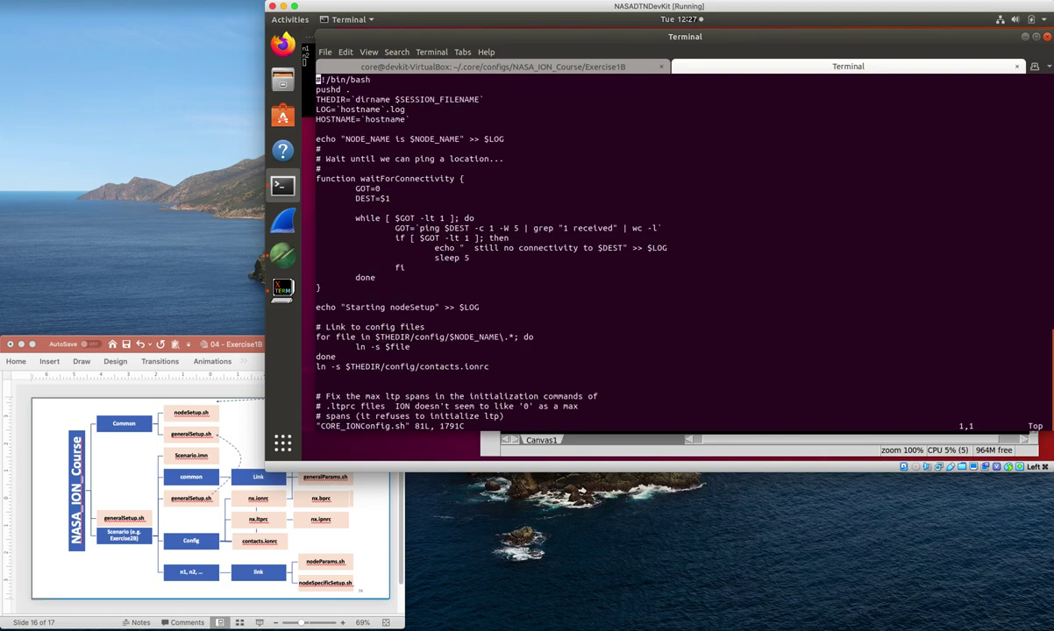
{"action": "key", "text": "Down"}
{"action": "key", "text": "Down"}
{"action": "key", "text": "Down"}
{"action": "key", "text": "Down"}
{"action": "key", "text": "Down"}
{"action": "key", "text": "Down"}
{"action": "key", "text": "Down"}
{"action": "key", "text": "Down"}
{"action": "key", "text": "Down"}
{"action": "key", "text": "Down"}
{"action": "key", "text": "Down"}
{"action": "key", "text": "Down"}
{"action": "key", "text": "Down"}
{"action": "key", "text": "Down"}
{"action": "key", "text": "Up"}
{"action": "key", "text": "Down"}
{"action": "key", "text": "Up"}
{"action": "key", "text": "Up"}
{"action": "key", "text": "Up"}
{"action": "key", "text": "Up"}
{"action": "key", "text": "Up"}
{"action": "key", "text": "Down"}
{"action": "key", "text": "Down"}
{"action": "key", "text": "Down"}
{"action": "key", "text": "Down"}
{"action": "key", "text": "Down"}
{"action": "key", "text": "Down"}
{"action": "key", "text": "Down"}
{"action": "key", "text": "Down"}
{"action": "key", "text": "Down"}
{"action": "key", "text": "Down"}
{"action": "key", "text": "Down"}
{"action": "key", "text": "Down"}
{"action": "key", "text": "Down"}
{"action": "key", "text": "Down"}
{"action": "key", "text": "Down"}
{"action": "key", "text": "Down"}
{"action": "key", "text": "Down"}
{"action": "key", "text": "Down"}
{"action": "key", "text": "Down"}
{"action": "key", "text": "Down"}
{"action": "key", "text": "Up"}
{"action": "key", "text": "Up"}
{"action": "key", "text": "Up"}
{"action": "key", "text": "Up"}
{"action": "key", "text": "Down"}
{"action": "key", "text": "Down"}
{"action": "key", "text": "Down"}
{"action": "key", "text": "Down"}
{"action": "key", "text": "Down"}
{"action": "key", "text": "Up"}
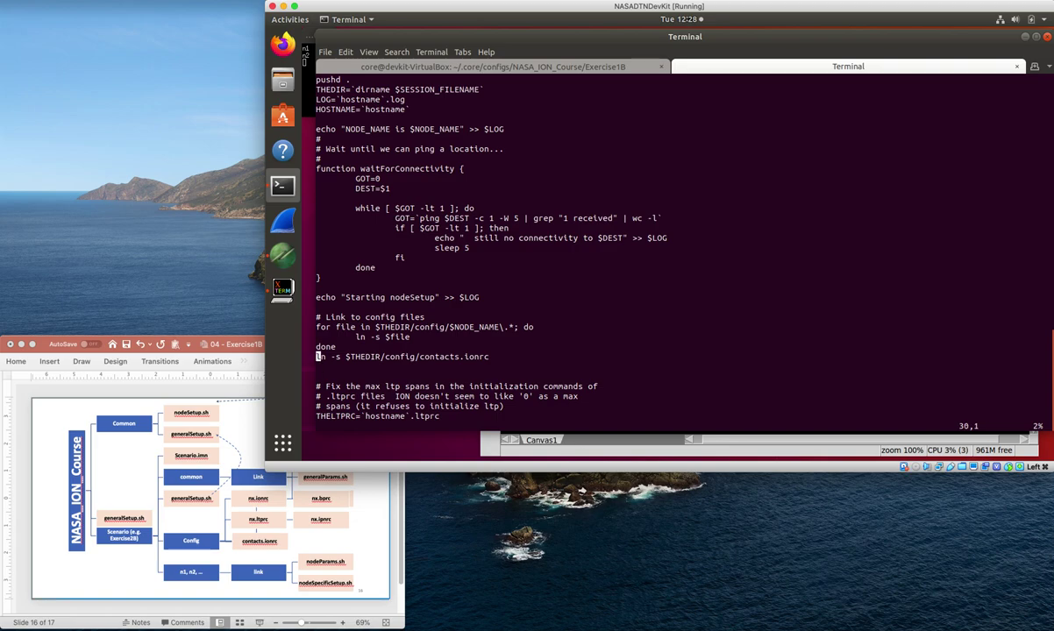
{"action": "key", "text": "Up"}
{"action": "key", "text": "Up"}
{"action": "key", "text": "Down"}
{"action": "key", "text": "Down"}
{"action": "key", "text": "Down"}
{"action": "key", "text": "Down"}
{"action": "key", "text": "Down"}
{"action": "key", "text": "Down"}
{"action": "key", "text": "Down"}
{"action": "key", "text": "Down"}
{"action": "key", "text": "Down"}
{"action": "key", "text": "Down"}
{"action": "key", "text": "Down"}
{"action": "key", "text": "Down"}
{"action": "key", "text": "Down"}
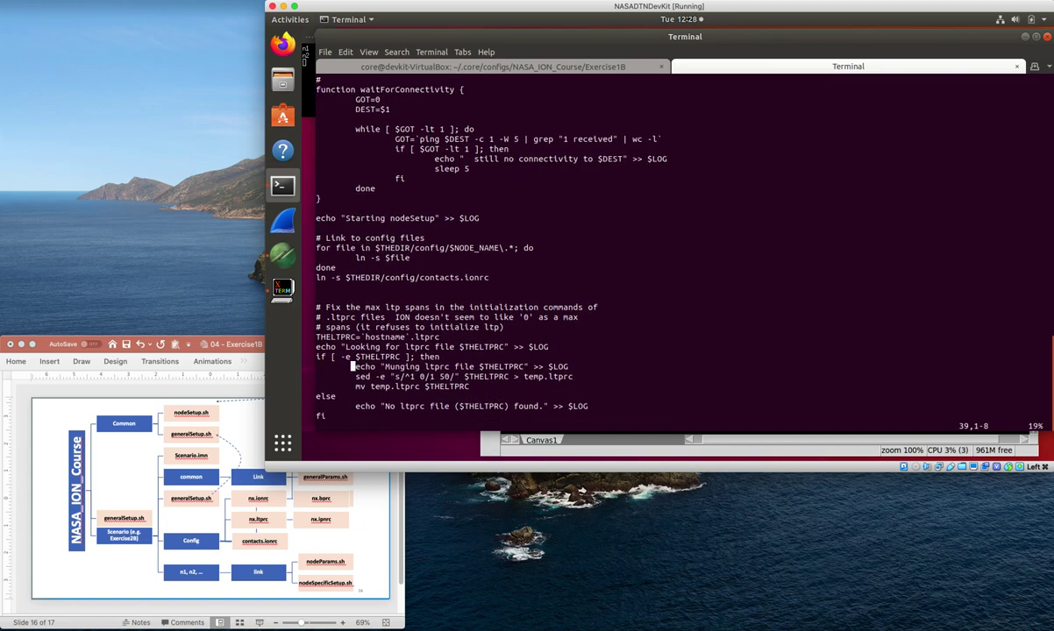
- Read on through the ltp spans fix, OSPF wait loop and ionadmin/ltpadmin startup lines
{"action": "key", "text": "Down"}
{"action": "key", "text": "Down"}
{"action": "key", "text": "Down"}
{"action": "key", "text": "Down"}
{"action": "key", "text": "Down"}
{"action": "key", "text": "Down"}
{"action": "key", "text": "Down"}
{"action": "key", "text": "Down"}
{"action": "key", "text": "Down"}
{"action": "key", "text": "Down"}
{"action": "key", "text": "Down"}
{"action": "key", "text": "Down"}
{"action": "key", "text": "Down"}
{"action": "key", "text": "Down"}
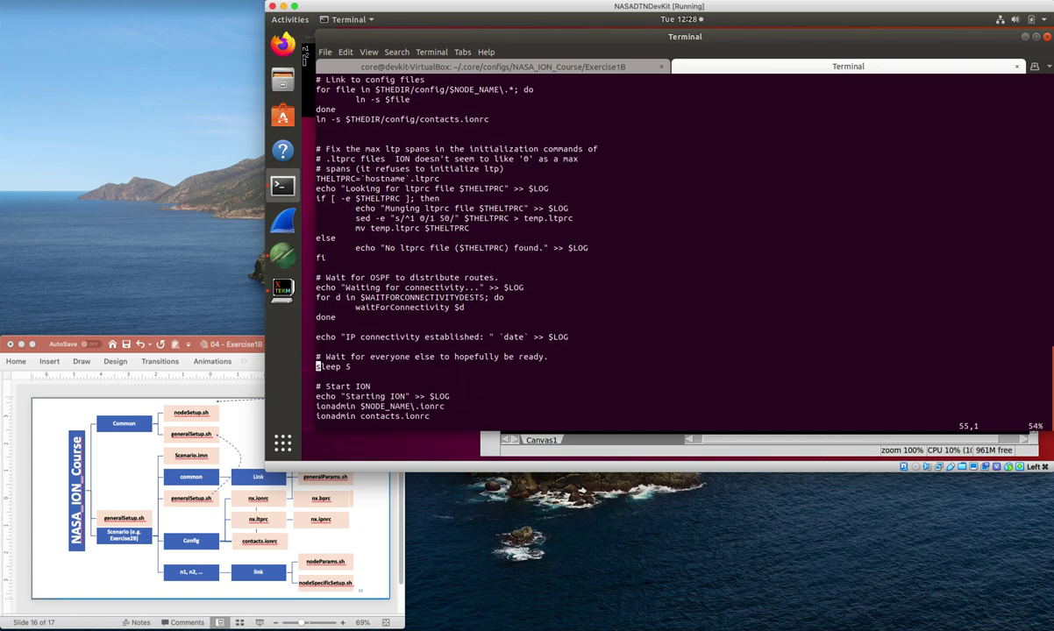
{"action": "key", "text": "Up"}
{"action": "key", "text": "Up"}
{"action": "key", "text": "Up"}
{"action": "key", "text": "Up"}
{"action": "key", "text": "Up"}
{"action": "key", "text": "Up"}
{"action": "key", "text": "Up"}
{"action": "key", "text": "Up"}
{"action": "key", "text": "Up"}
{"action": "key", "text": "Up"}
{"action": "key", "text": "Up"}
{"action": "key", "text": "Up"}
{"action": "key", "text": "Up"}
{"action": "key", "text": "Up"}
{"action": "key", "text": "Up"}
{"action": "key", "text": "Up"}
{"action": "key", "text": "Up"}
{"action": "key", "text": "Up"}
{"action": "key", "text": "Up"}
{"action": "key", "text": "Up"}
{"action": "key", "text": "Up"}
{"action": "key", "text": "Up"}
{"action": "key", "text": "Down"}
{"action": "key", "text": "Down"}
{"action": "key", "text": "Down"}
{"action": "key", "text": "Down"}
{"action": "key", "text": "Down"}
{"action": "key", "text": "Down"}
{"action": "key", "text": "Down"}
{"action": "key", "text": "Down"}
{"action": "key", "text": "Down"}
{"action": "key", "text": "Down"}
{"action": "key", "text": "Down"}
{"action": "key", "text": "Down"}
{"action": "key", "text": "Down"}
{"action": "key", "text": "Down"}
{"action": "key", "text": "Down"}
{"action": "key", "text": "Up"}
{"action": "key", "text": "Up"}
{"action": "key", "text": "Down"}
{"action": "key", "text": "Down"}
{"action": "key", "text": "Down"}
{"action": "key", "text": "Down"}
{"action": "key", "text": "Down"}
{"action": "key", "text": "Down"}
{"action": "key", "text": "Down"}
{"action": "key", "text": "Down"}
{"action": "key", "text": "Down"}
{"action": "key", "text": "Down"}
{"action": "key", "text": "Down"}
{"action": "key", "text": "Down"}
{"action": "key", "text": "Down"}
{"action": "key", "text": "Down"}
{"action": "key", "text": "Down"}
{"action": "key", "text": "Down"}
{"action": "key", "text": "Down"}
{"action": "key", "text": "Down"}
{"action": "key", "text": "Down"}
{"action": "key", "text": "Down"}
{"action": "key", "text": "Down"}
{"action": "key", "text": "Up"}
{"action": "key", "text": "Up"}
{"action": "key", "text": "Up"}
{"action": "key", "text": "Up"}
{"action": "key", "text": "Up"}
{"action": "key", "text": "Up"}
{"action": "key", "text": "Up"}
{"action": "key", "text": "Up"}
{"action": "key", "text": "Up"}
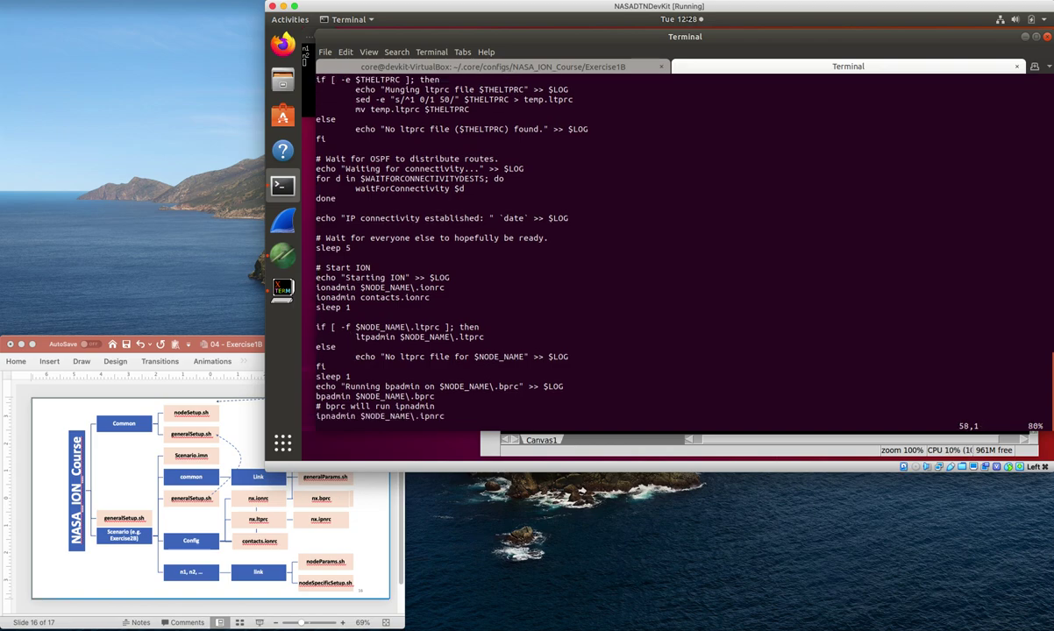
{"action": "key", "text": "Down"}
{"action": "key", "text": "Right"}
{"action": "key", "text": "Right"}
{"action": "key", "text": "Right"}
{"action": "key", "text": "Right"}
{"action": "key", "text": "Right"}
{"action": "key", "text": "Right"}
{"action": "key", "text": "Right"}
{"action": "key", "text": "Right"}
{"action": "key", "text": "Right"}
{"action": "key", "text": "Right"}
{"action": "key", "text": "Right"}
{"action": "key", "text": "Right"}
{"action": "key", "text": "Right"}
{"action": "key", "text": "Right"}
{"action": "key", "text": "Right"}
{"action": "key", "text": "Right"}
{"action": "key", "text": "Right"}
{"action": "key", "text": "Right"}
{"action": "key", "text": "Right"}
{"action": "key", "text": "Right"}
{"action": "key", "text": "Down"}
{"action": "key", "text": "b"}
{"action": "key", "text": "b"}
{"action": "key", "text": "b"}
{"action": "key", "text": "Right"}
{"action": "key", "text": "Right"}
{"action": "key", "text": "Down"}
{"action": "key", "text": "Down"}
{"action": "key", "text": "Down"}
{"action": "key", "text": "Down"}
{"action": "key", "text": "Down"}
{"action": "key", "text": "Down"}
{"action": "key", "text": "Down"}
{"action": "key", "text": "Down"}
{"action": "key", "text": "Down"}
{"action": "key", "text": "Down"}
{"action": "key", "text": "Down"}
{"action": "key", "text": "Down"}
{"action": "key", "text": "Down"}
{"action": "key", "text": "Down"}
{"action": "key", "text": "Down"}
{"action": "key", "text": "Down"}
{"action": "key", "text": "Down"}
{"action": "key", "text": "Down"}
{"action": "key", "text": "Down"}
{"action": "key", "text": "Down"}
{"action": "key", "text": "Down"}
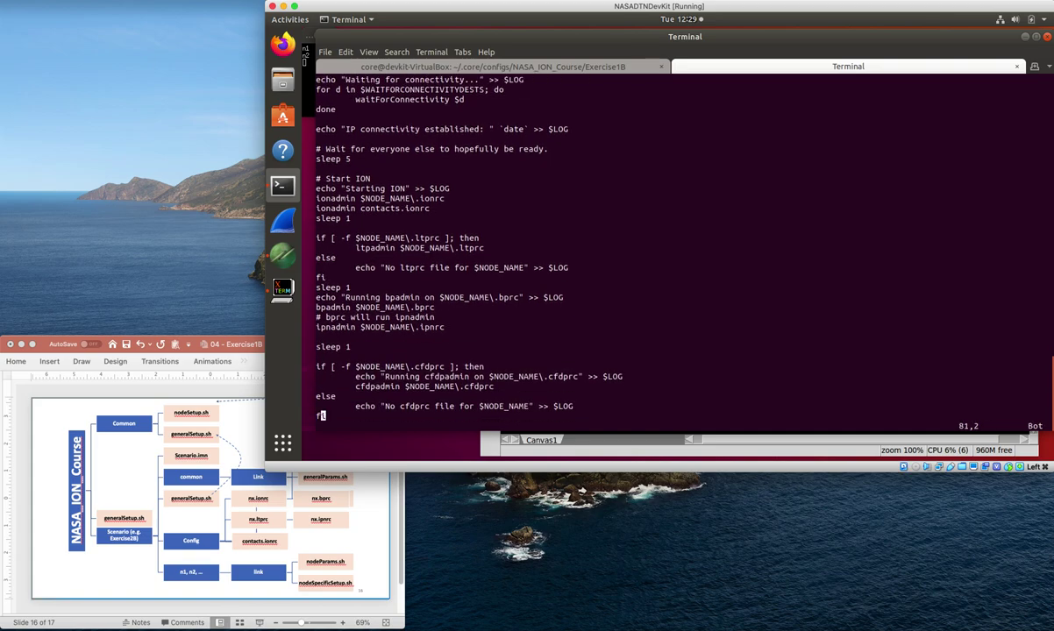
- Add a blank line after the final fi, save with :wq, and list n2.conf's files
{"action": "key", "text": "a"}
{"action": "key", "text": "Return"}
{"action": "key", "text": "Up"}
{"action": "key", "text": "Escape"}
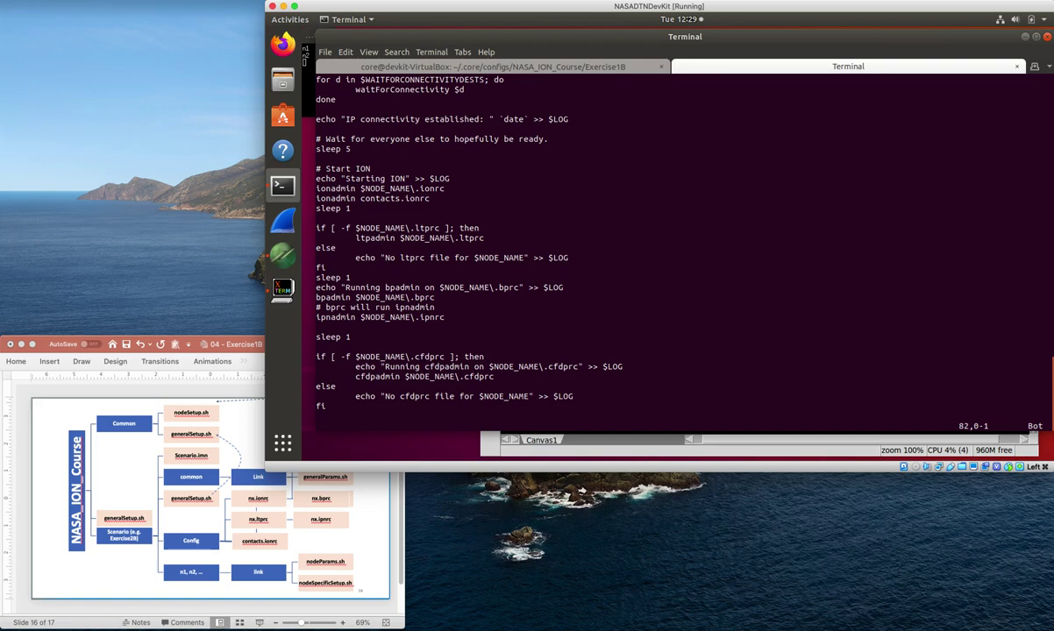
{"action": "key", "text": "Up"}
{"action": "key", "text": "Up"}
{"action": "key", "text": "Up"}
{"action": "key", "text": "Up"}
{"action": "type", "text": ":wq"}
{"action": "key", "text": "Return"}
{"action": "type", "text": "ls"}
{"action": "key", "text": "Return"}
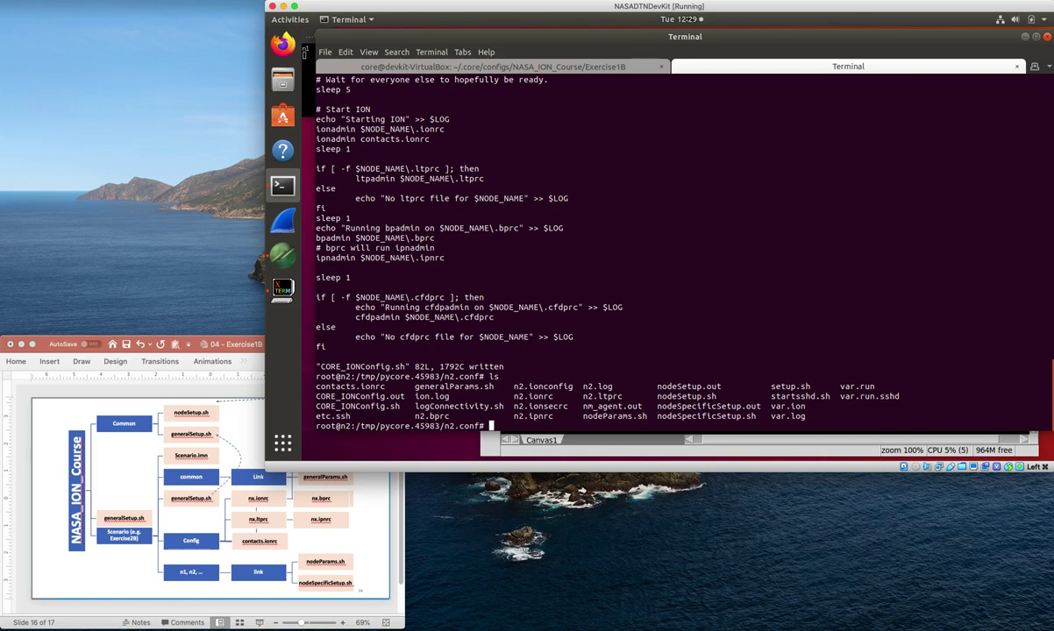
- Print CORE_IONConfig.out and highlight its SDR defaults and ionadmin, ltpadmin, bpadmin, ipnadmin stop messages
{"action": "type", "text": "cat C"}
{"action": "key", "text": "Tab"}
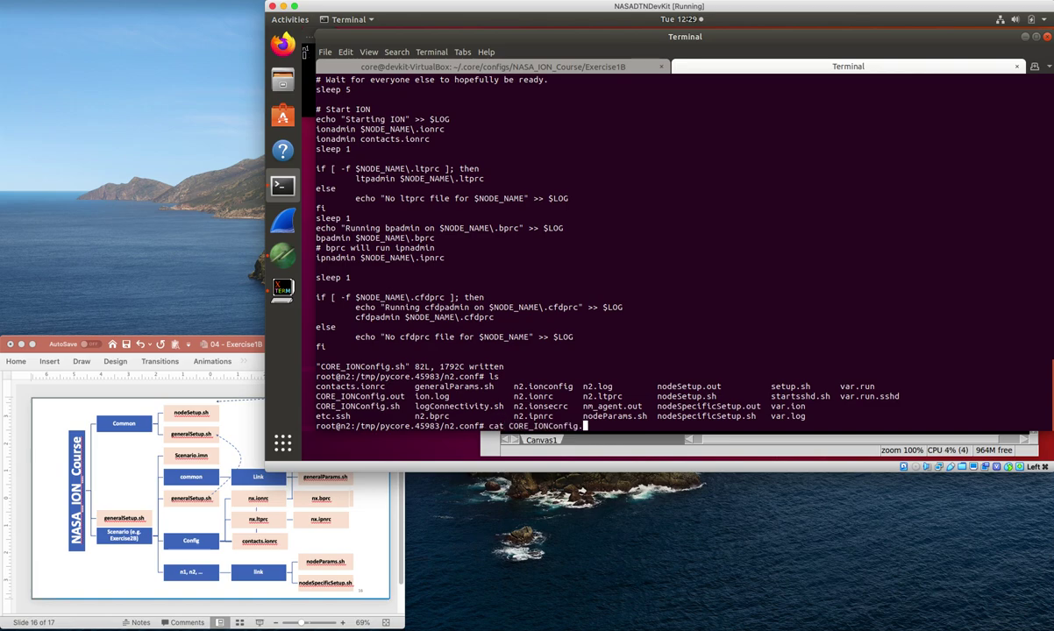
{"action": "type", "text": "o"}
{"action": "key", "text": "Tab"}
{"action": "key", "text": "Return"}
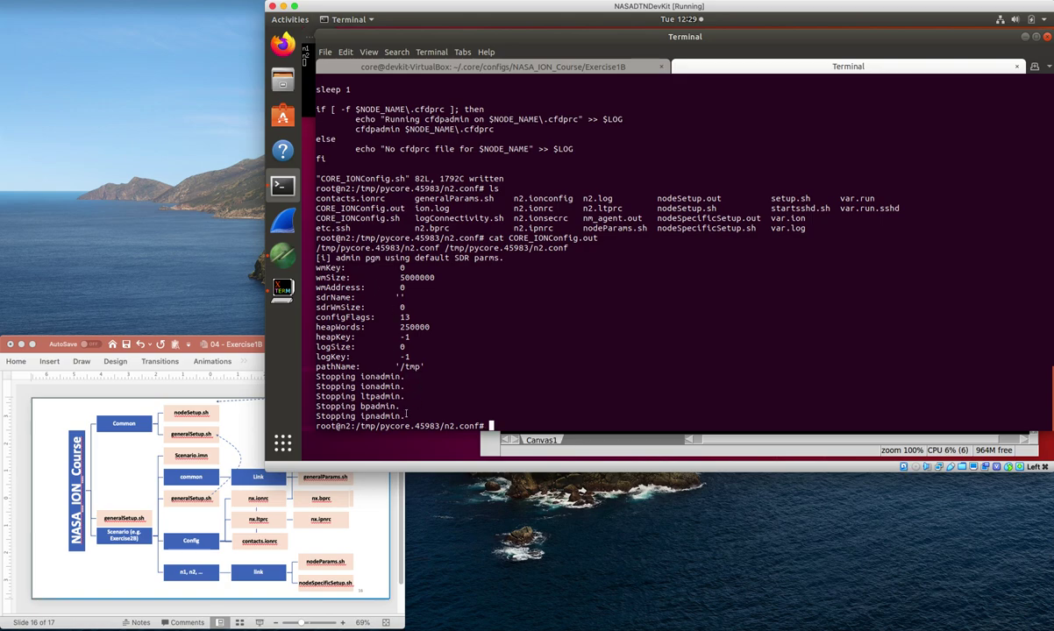
{"action": "left_click_drag", "start_coordinate": [406, 416], "coordinate": [313, 253]}
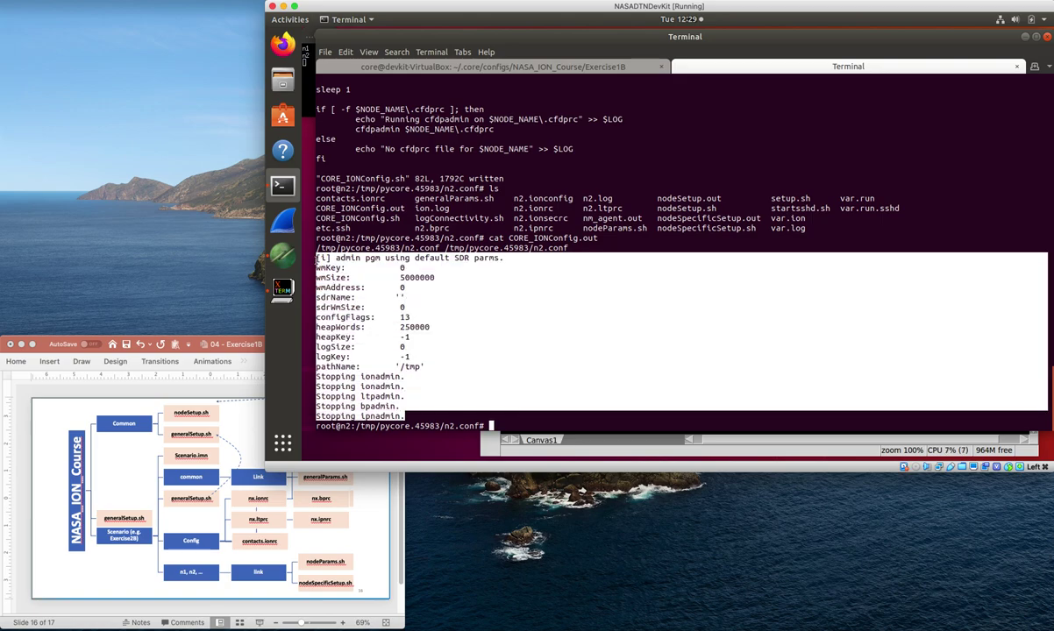
{"action": "left_click", "coordinate": [353, 270]}
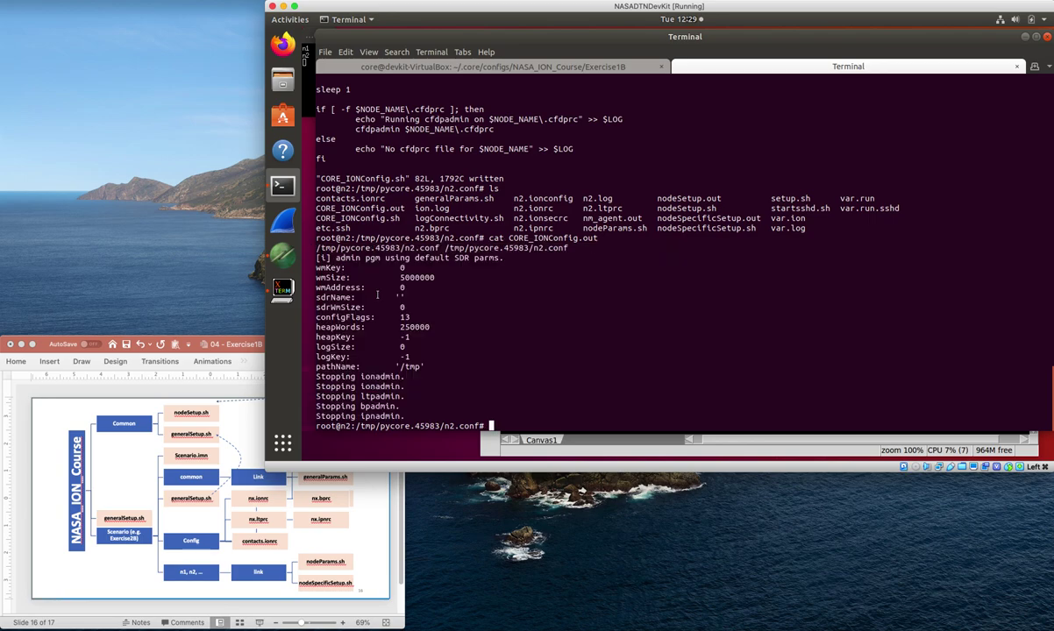